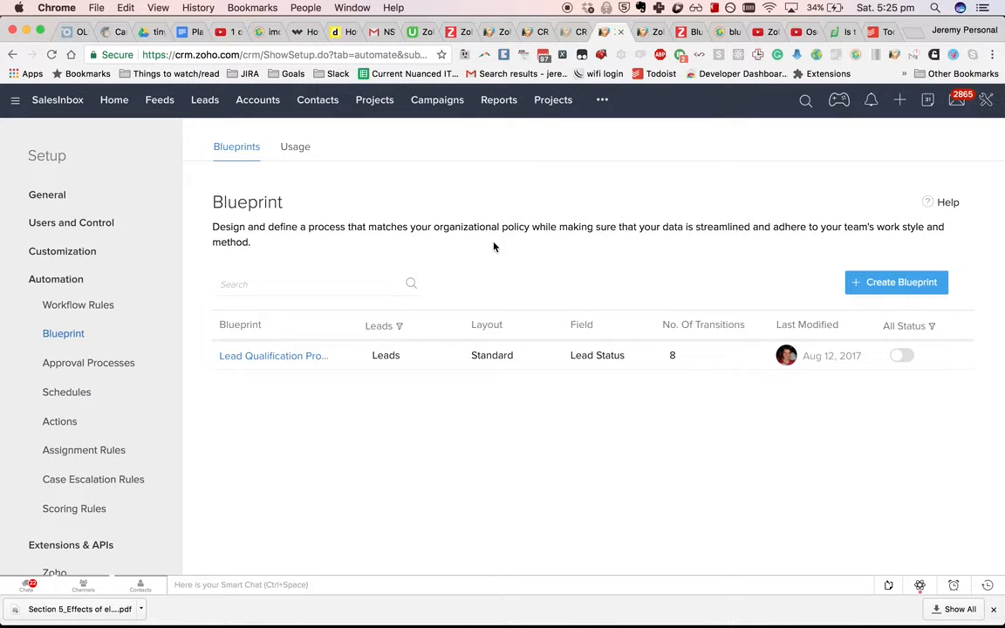
# - Switch to the Zoho Creator window and look through the records of the Workflow Matrix New Report
pyautogui.press('super+grave')
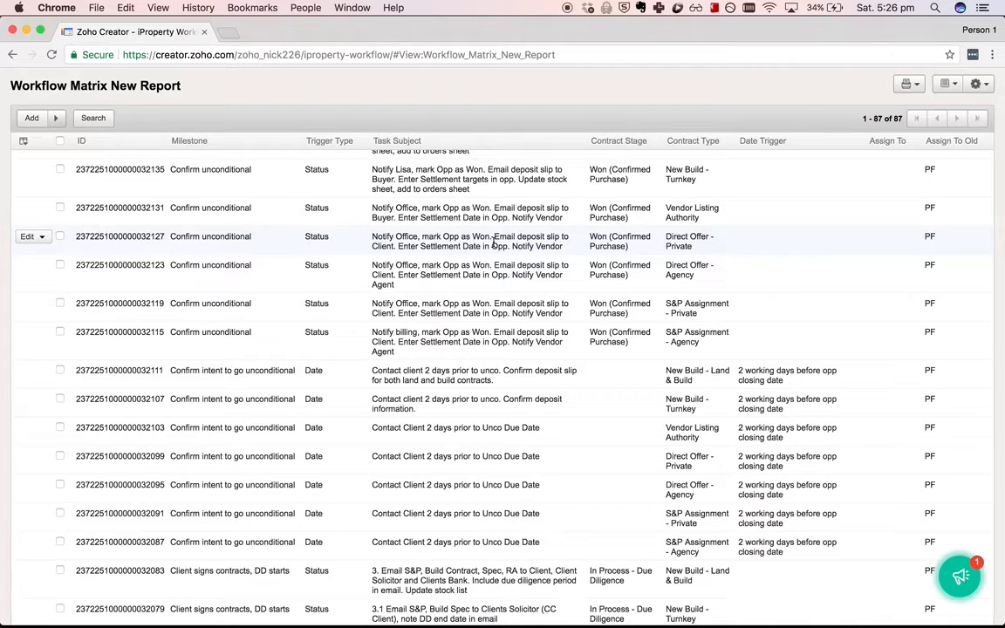
pyautogui.scroll(15, 493, 242)
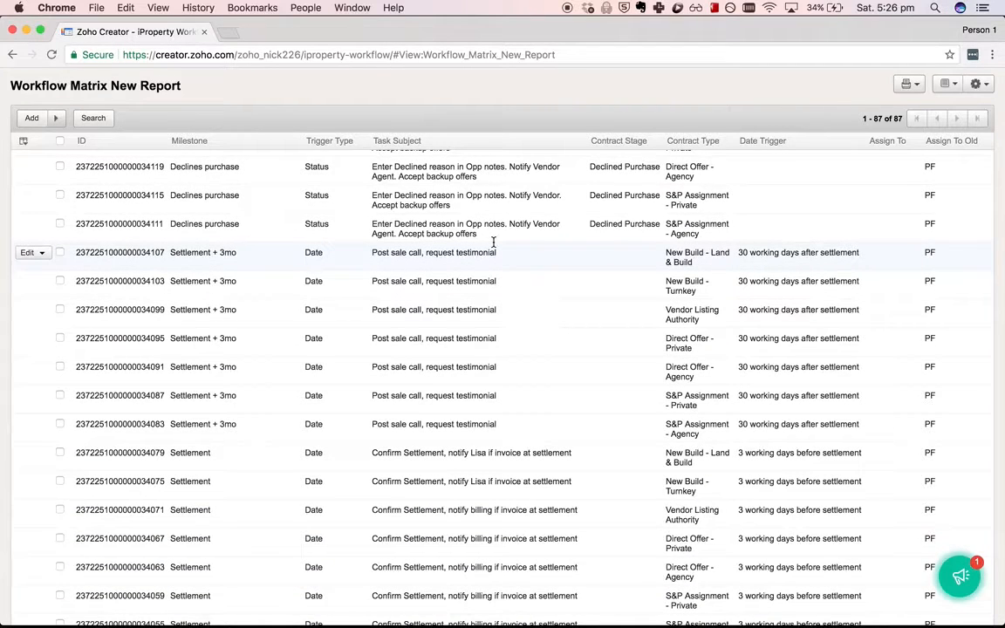
pyautogui.scroll(3, 493, 243)
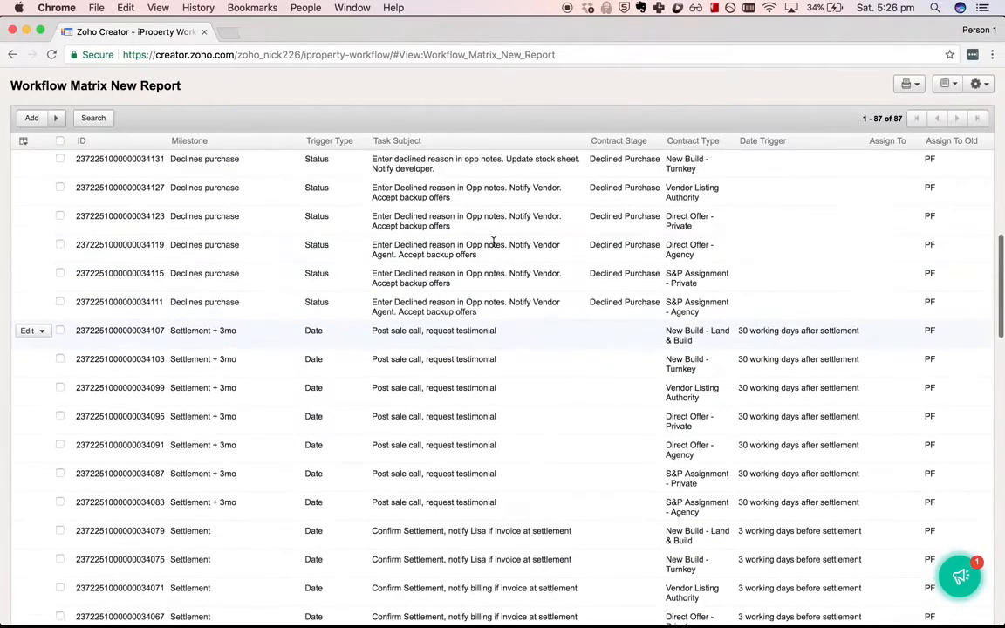
pyautogui.scroll(-10, 493, 243)
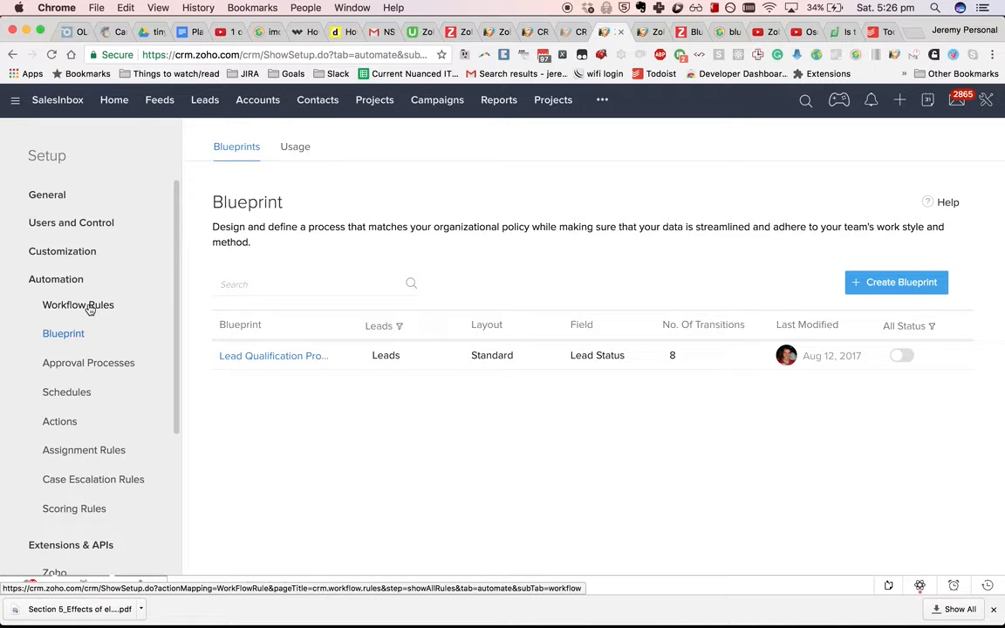
# - Open the Lead Qualification Process blueprint in Zoho CRM and examine which states the Send quote common transition includes
pyautogui.click(272, 357)
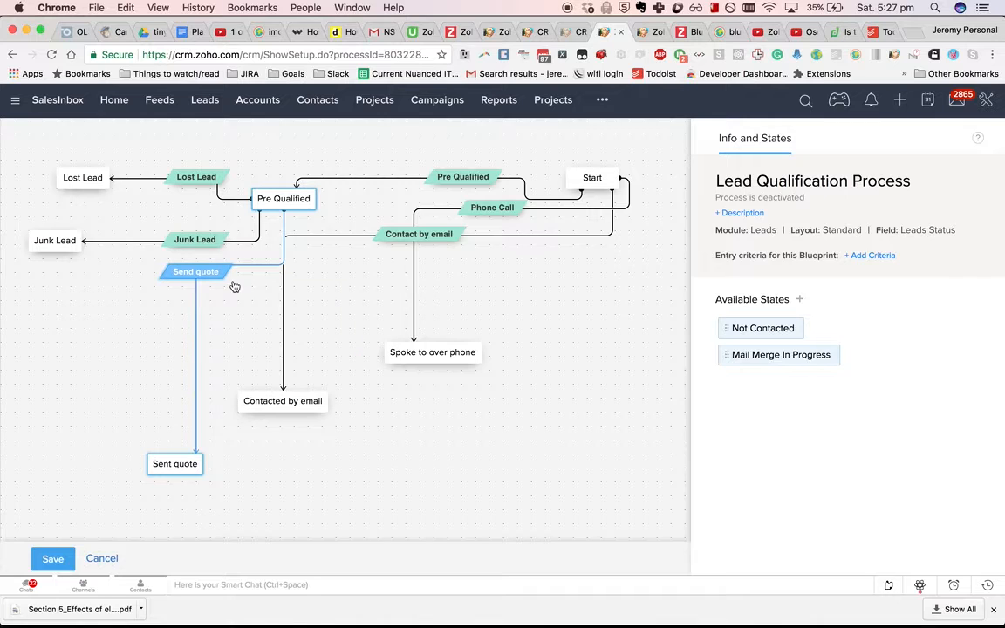
pyautogui.click(275, 266)
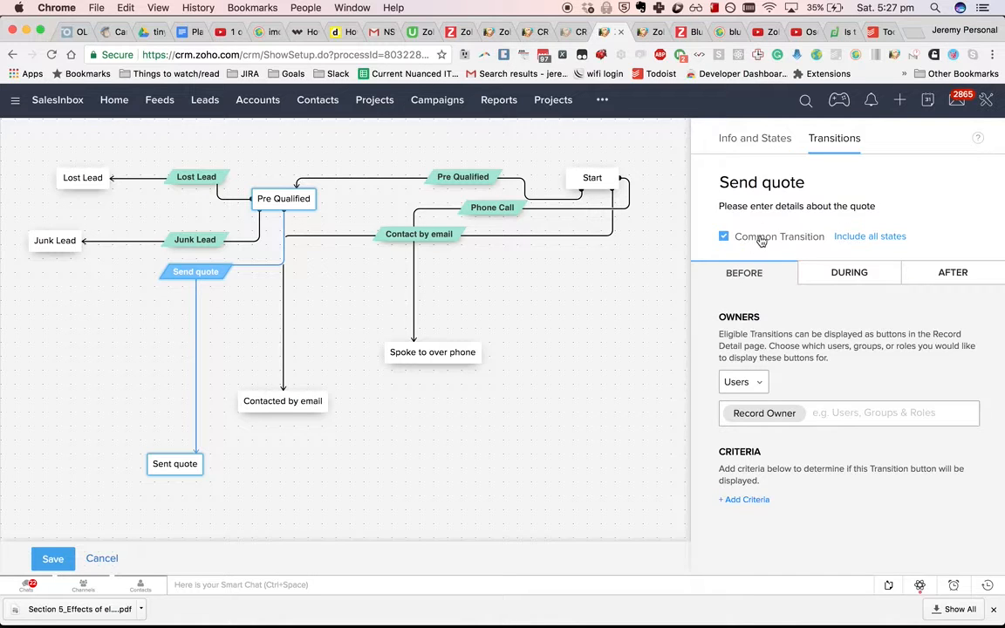
pyautogui.click(871, 238)
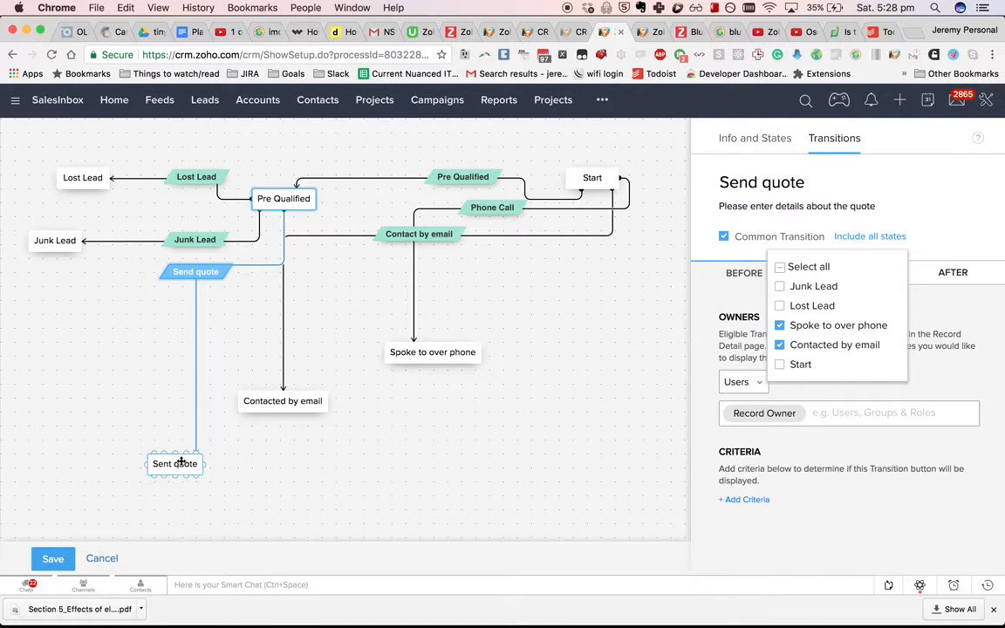
# - Make the Lost Lead transition a common transition available from all states
pyautogui.click(93, 178)
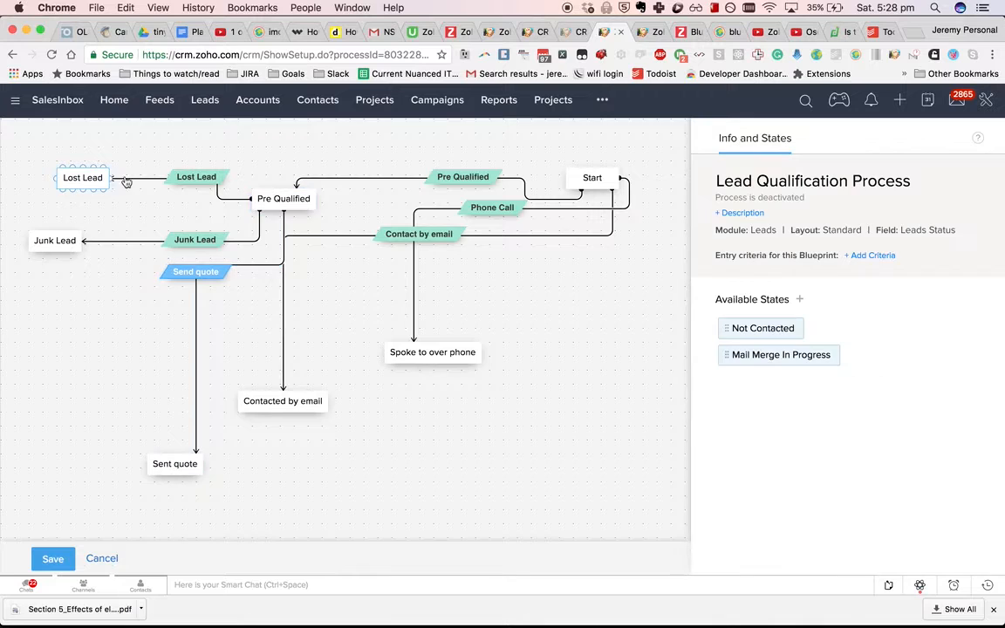
pyautogui.click(197, 176)
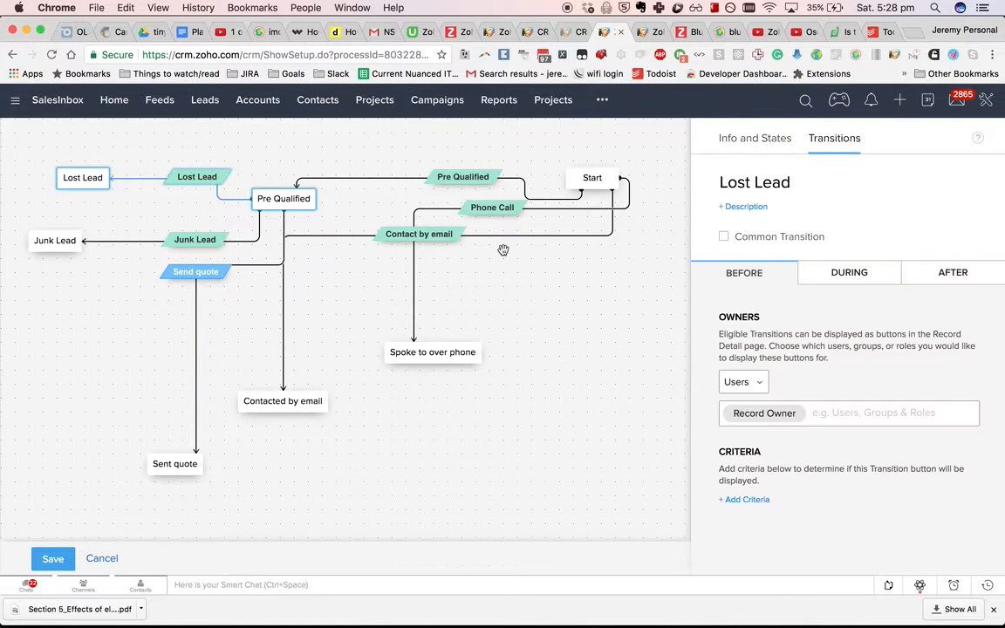
pyautogui.click(850, 276)
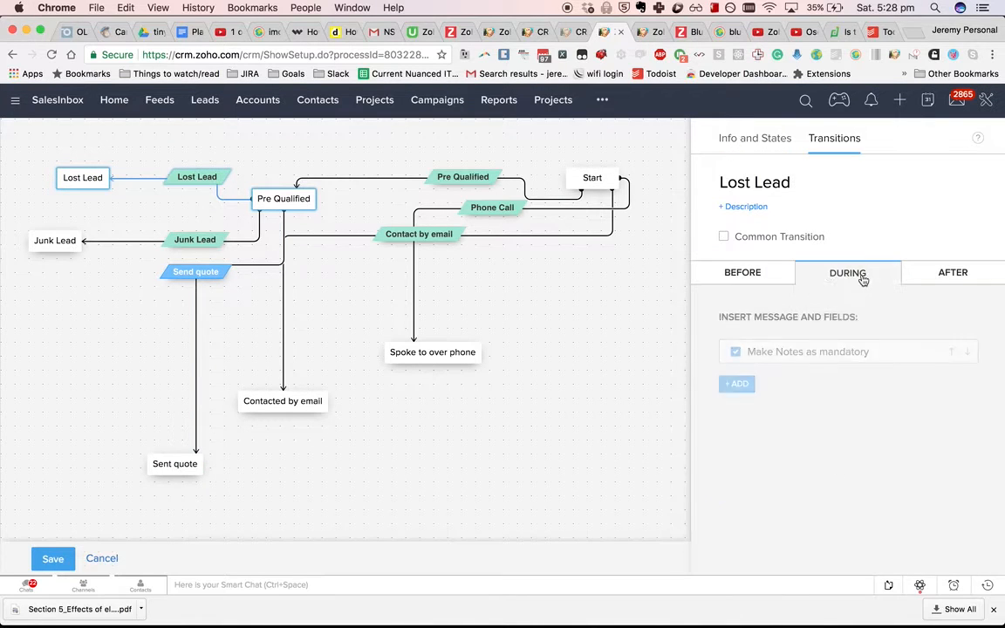
pyautogui.click(724, 236)
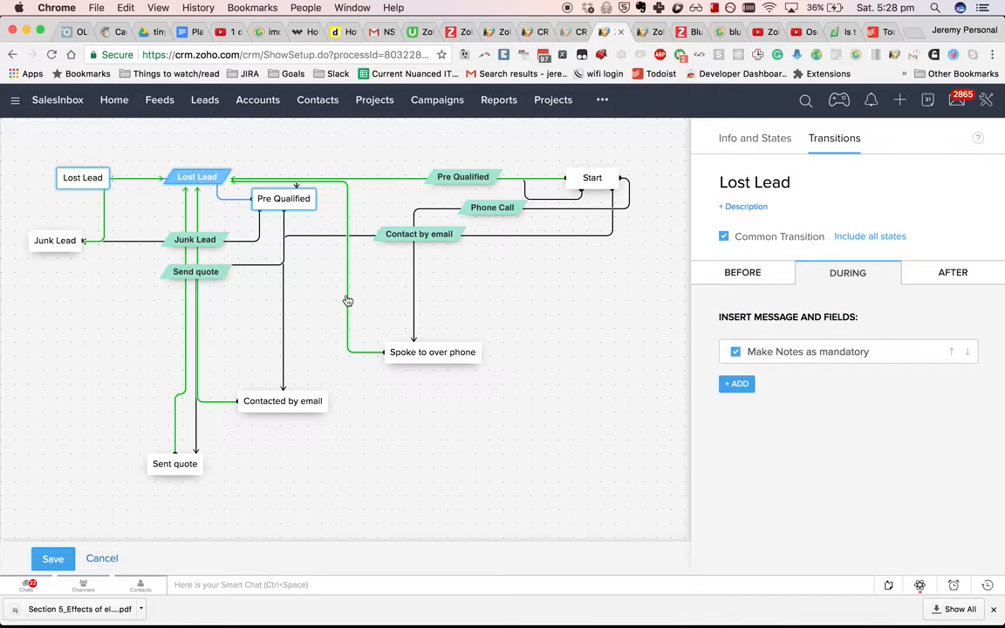
# - Make the Junk Lead transition a common transition and activate the saved Lead Qualification Process blueprint
pyautogui.click(63, 247)
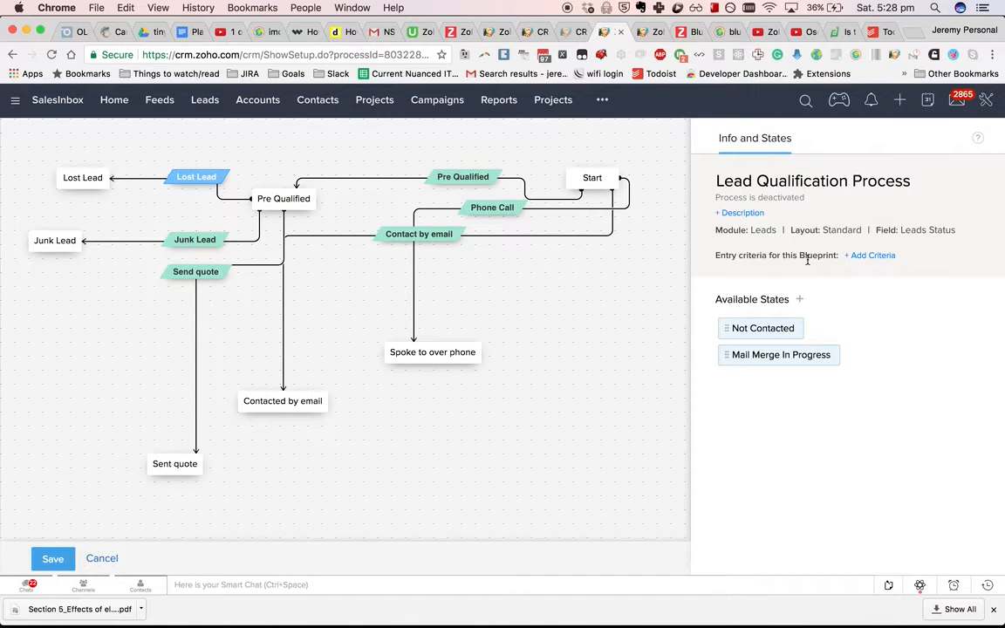
pyautogui.click(199, 250)
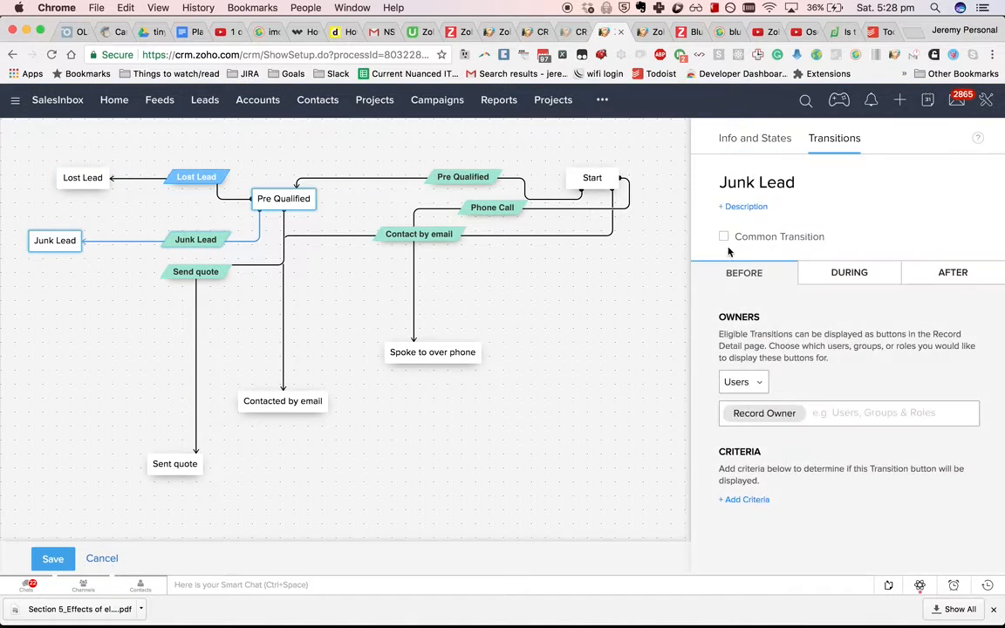
pyautogui.click(743, 238)
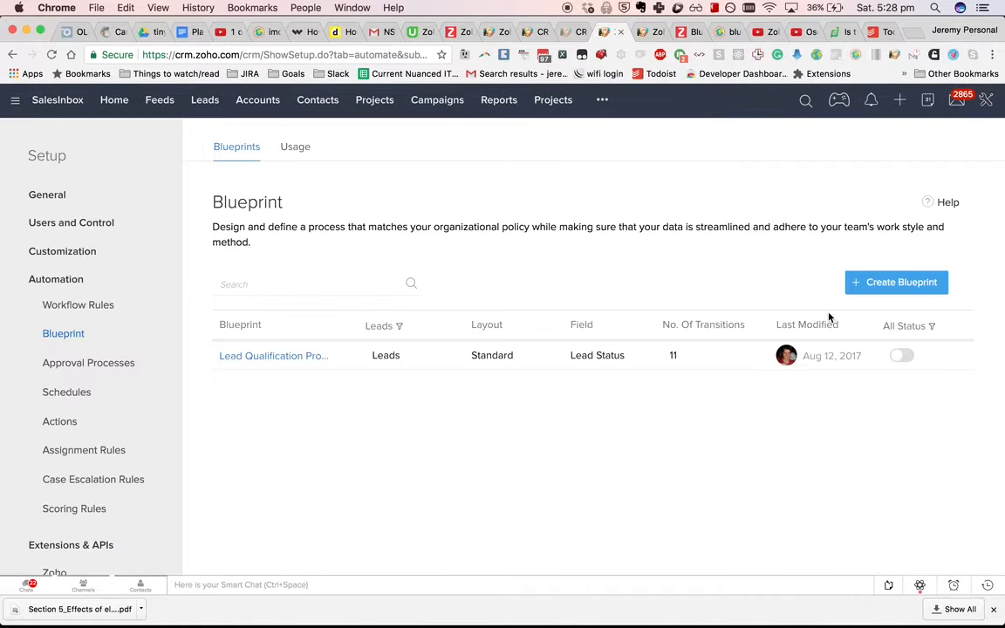
pyautogui.click(908, 362)
# - Create and save a new lead with "Test lead blueprint" as both the company and the last name
pyautogui.click(531, 35)
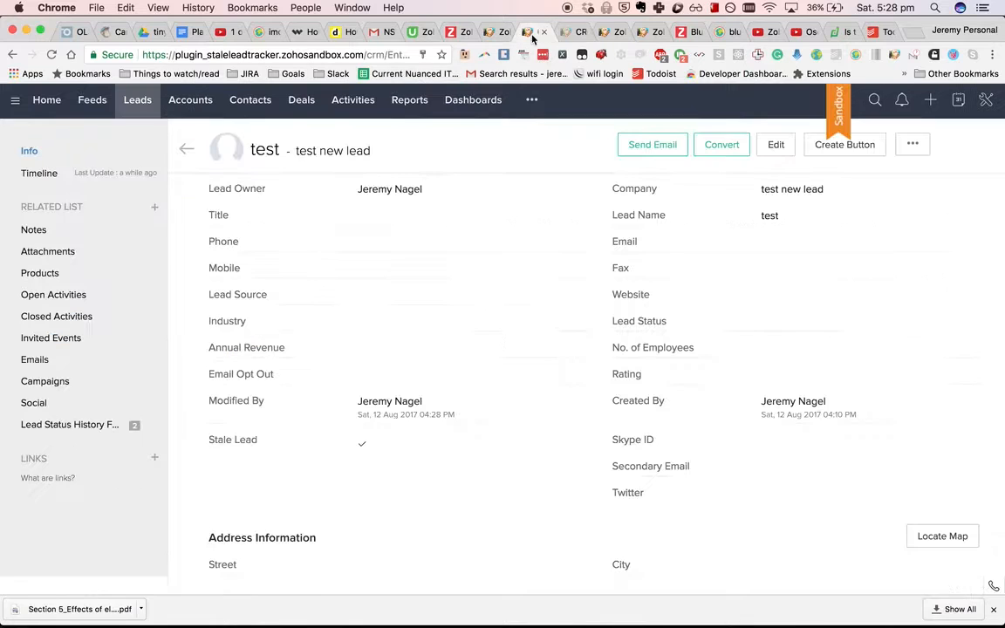
pyautogui.click(601, 33)
pyautogui.click(644, 32)
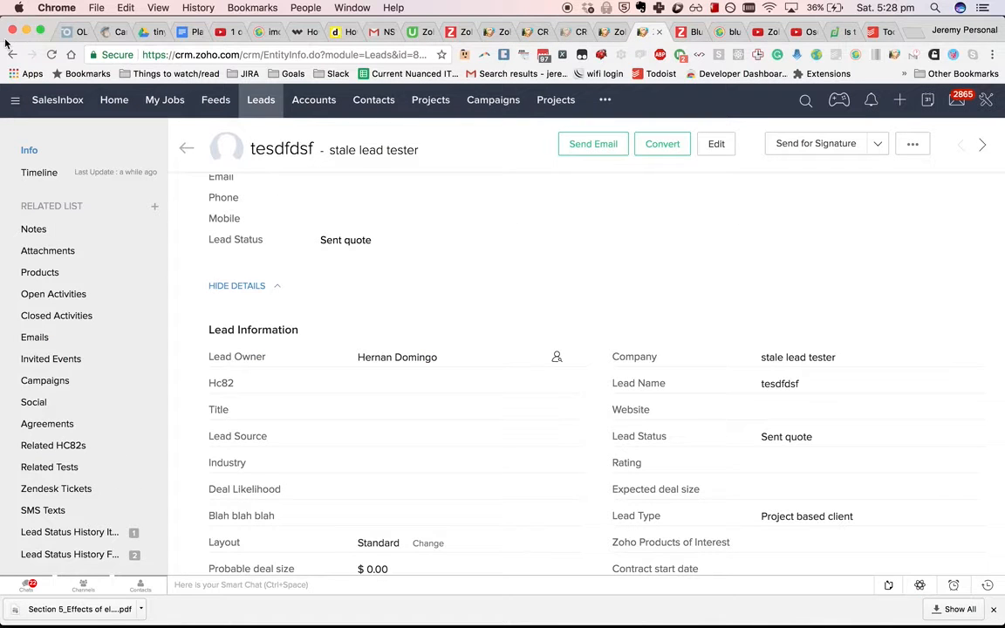
pyautogui.click(52, 54)
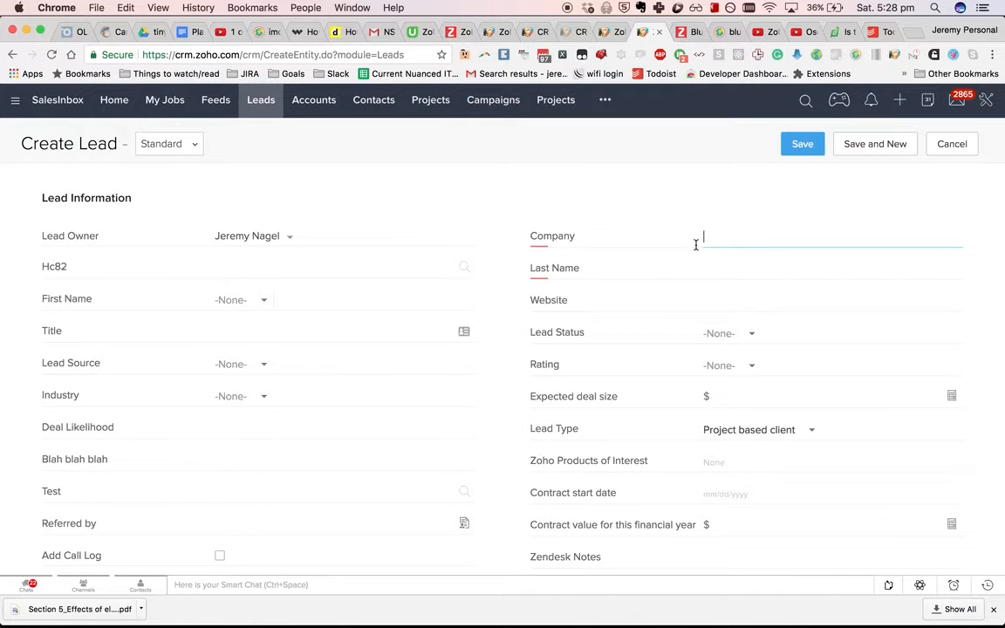
pyautogui.write('Test lead blueprint')
pyautogui.press('super+a')
pyautogui.press('super+c')
pyautogui.click(698, 266)
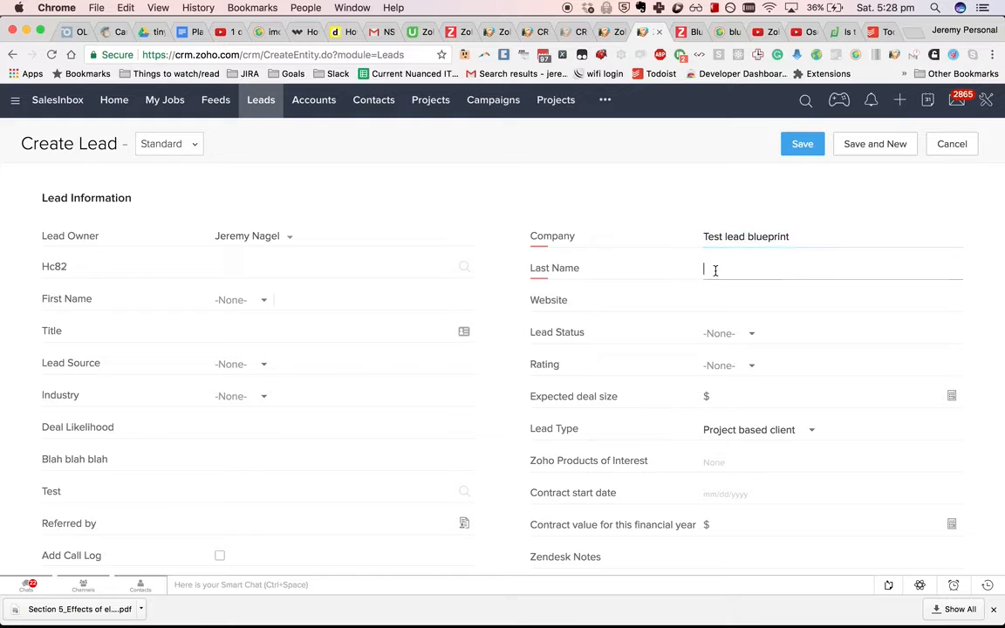
pyautogui.press('super+v')
pyautogui.click(802, 144)
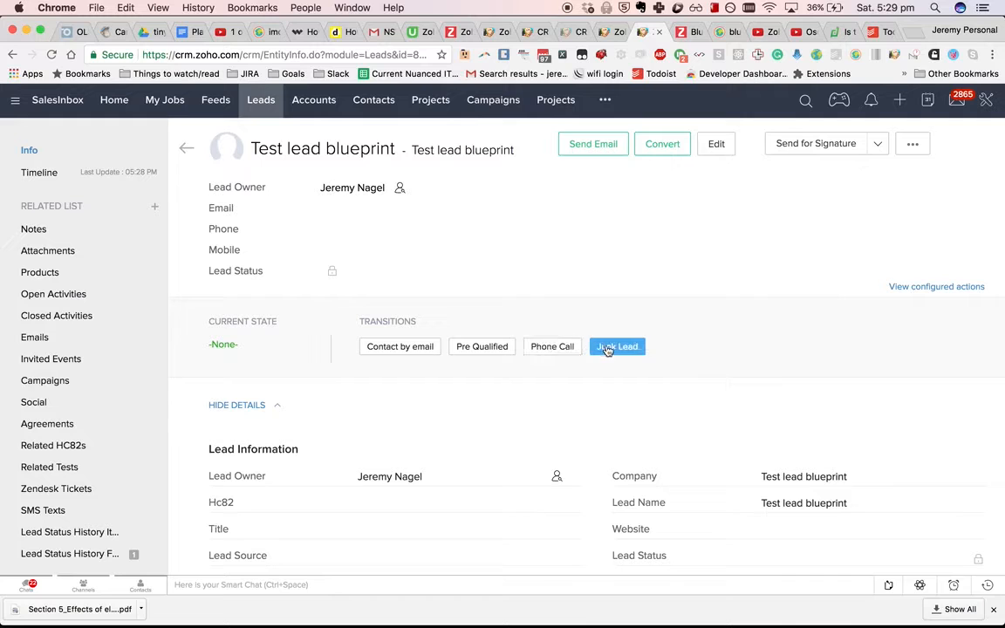
# - Open the lead's Contact by email transition form and examine that transition's During settings in the blueprint
pyautogui.click(405, 346)
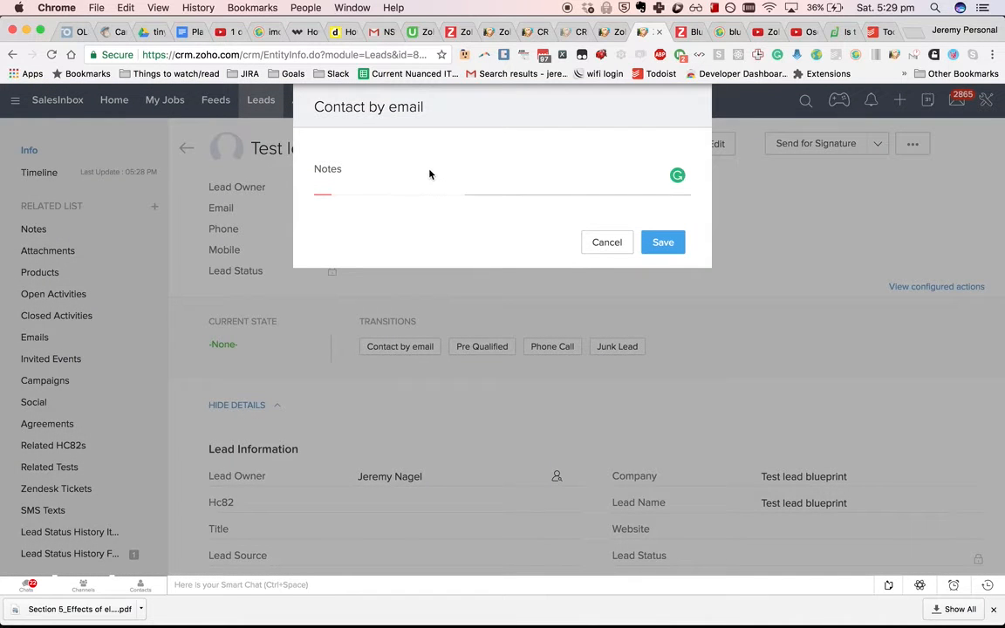
pyautogui.doubleClick(318, 166)
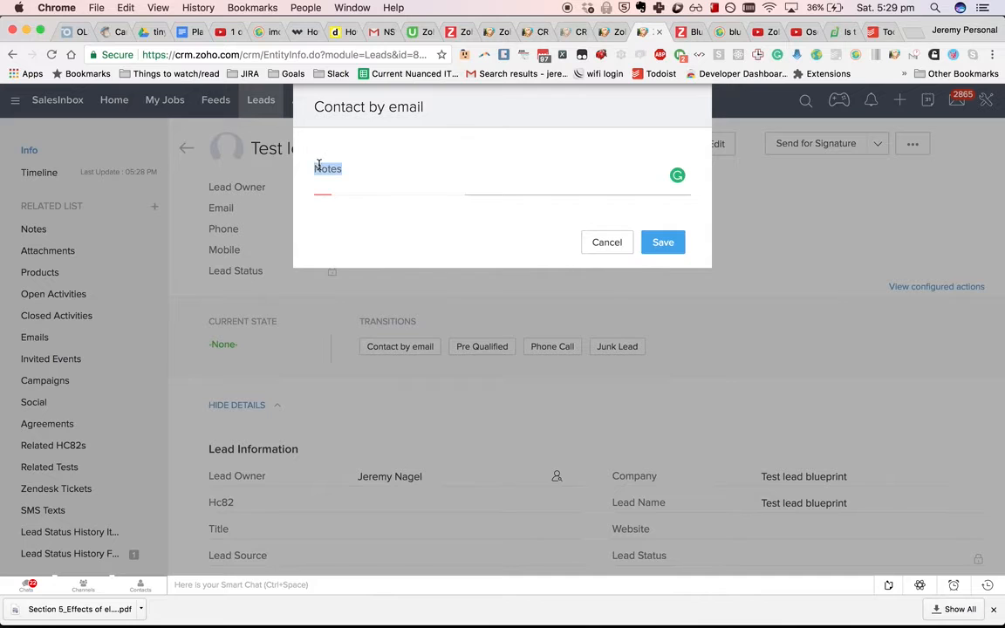
pyautogui.click(616, 34)
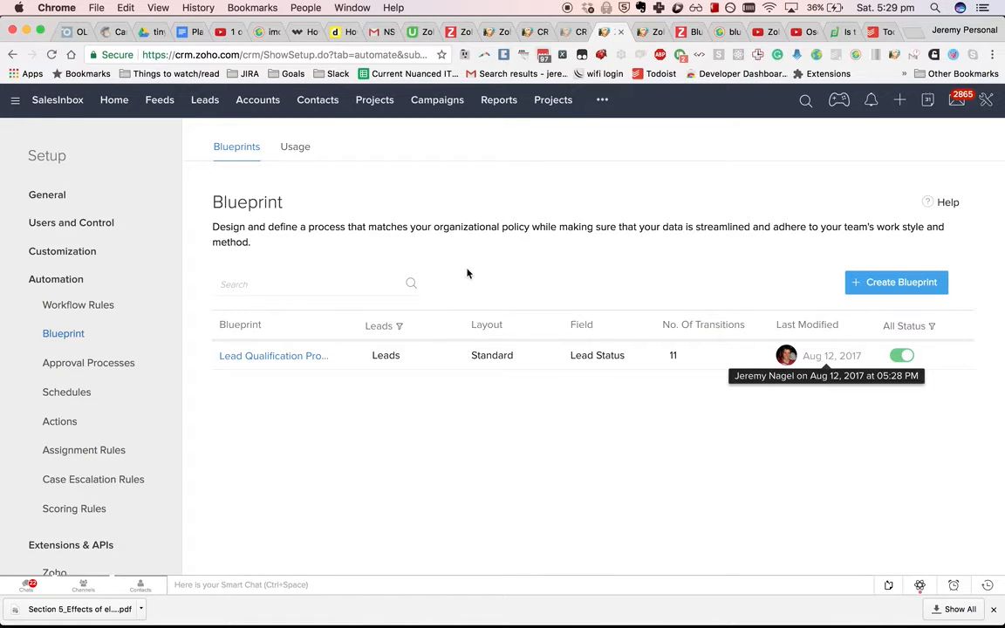
pyautogui.click(266, 356)
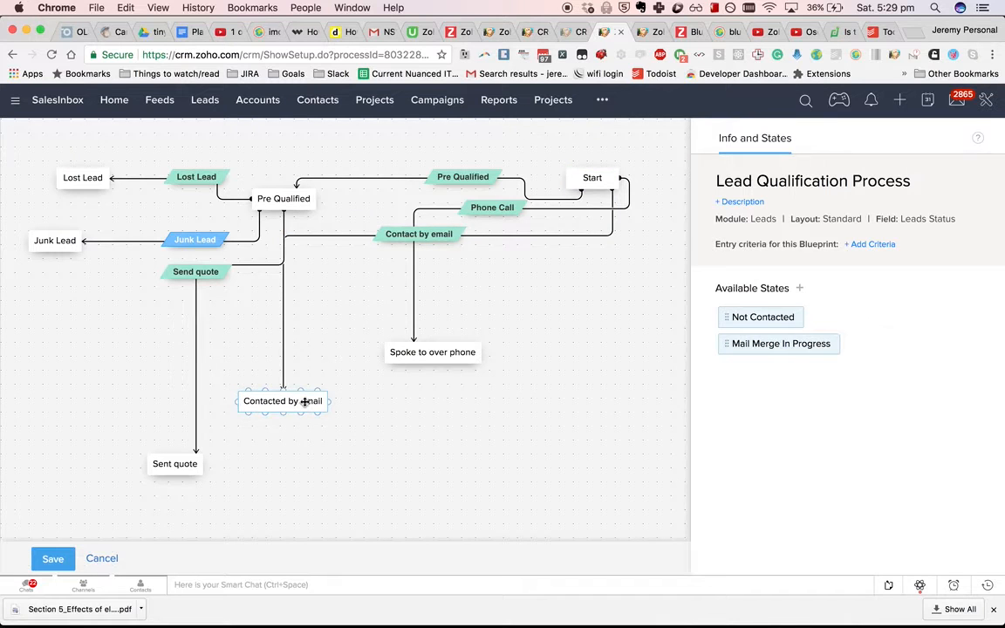
pyautogui.click(419, 234)
pyautogui.click(843, 276)
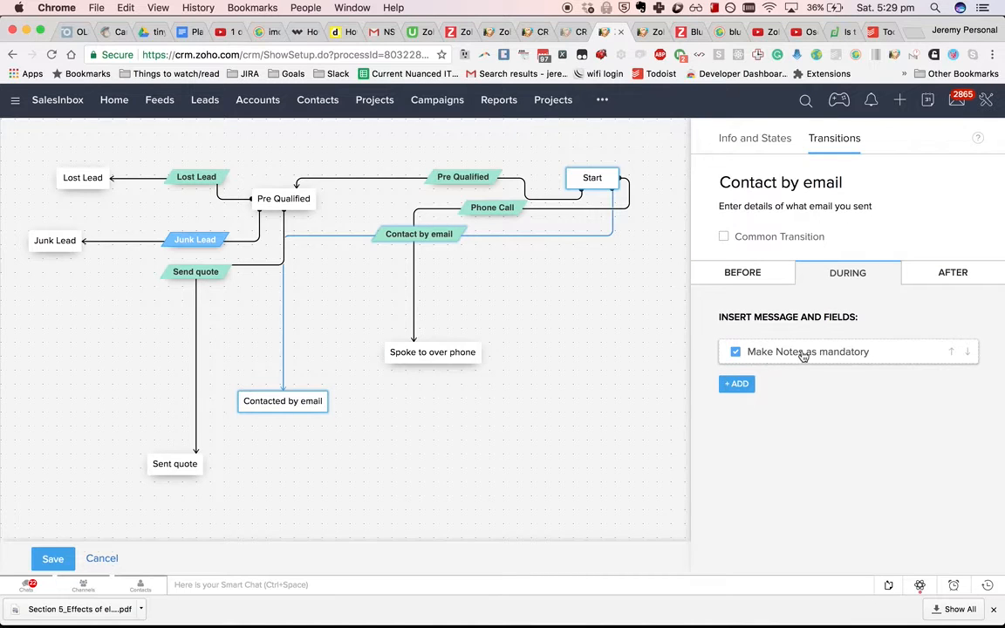
# - Complete the lead's Contact by email transition with the note "Sent them an email asking what they want"
pyautogui.click(644, 31)
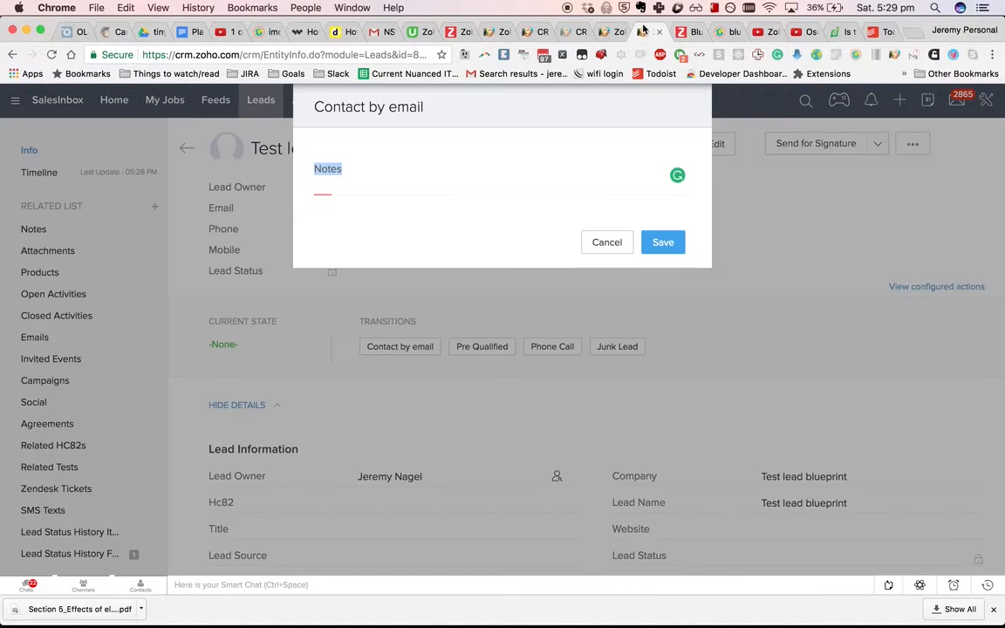
pyautogui.click(554, 171)
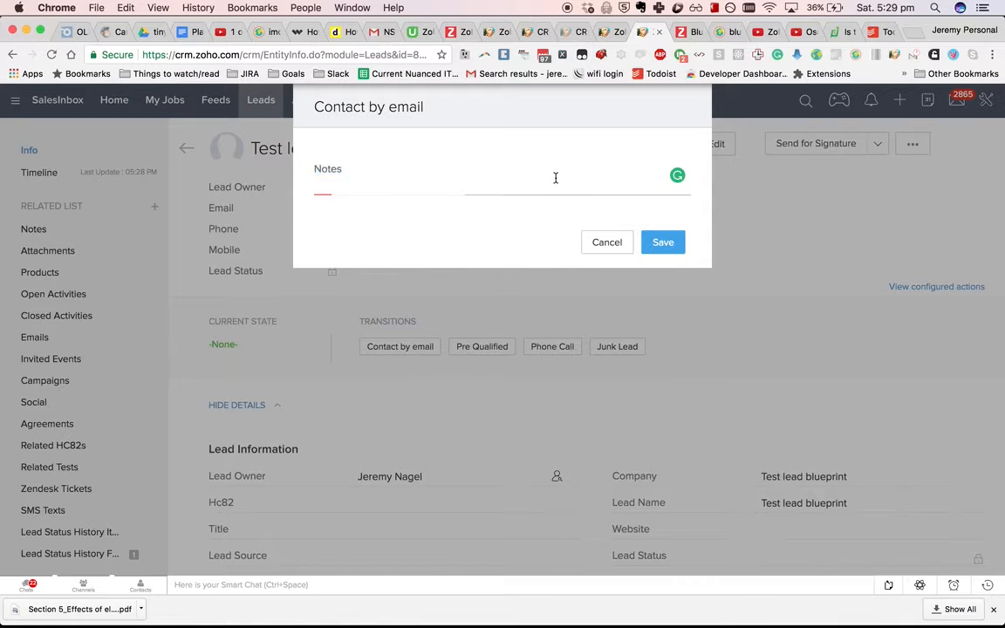
pyautogui.write('E')
pyautogui.write('them an email asking what they want')
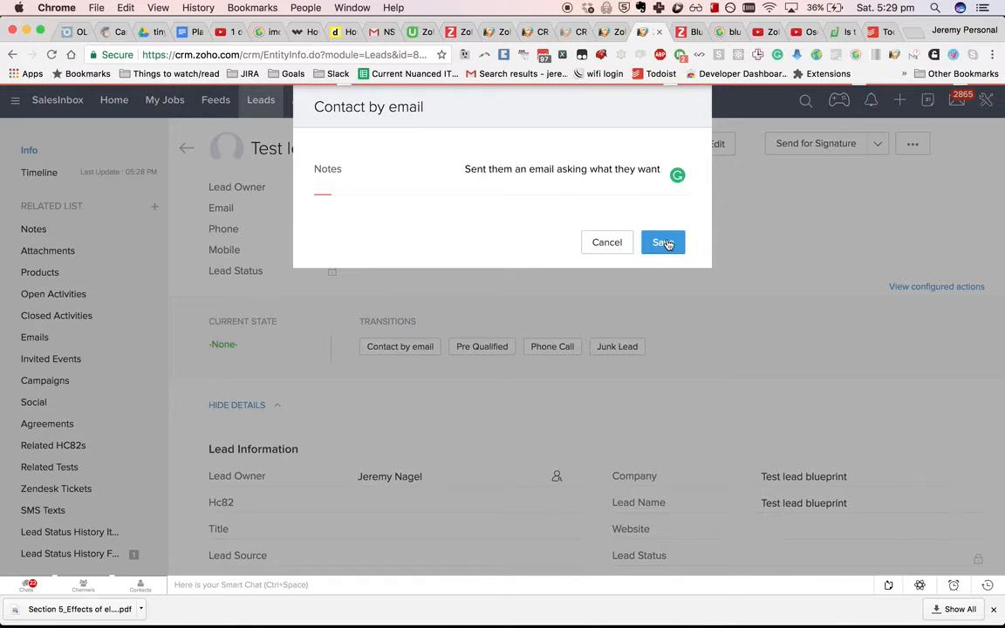
pyautogui.click(666, 244)
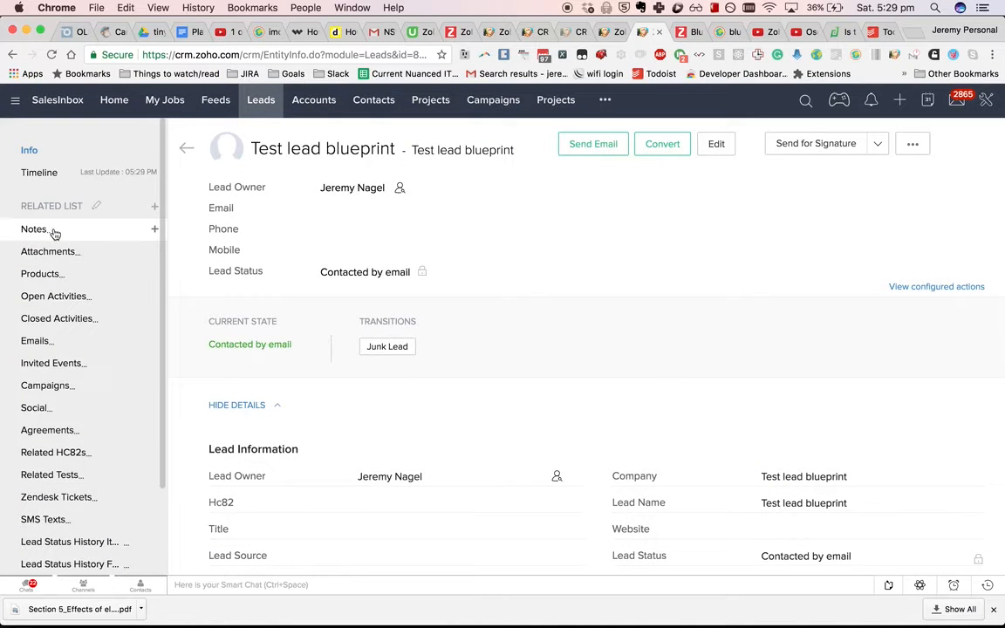
# - Review the lead's notes and its timeline history for the record of the Contact by email transition
pyautogui.click(54, 231)
pyautogui.scroll(10, 291, 240)
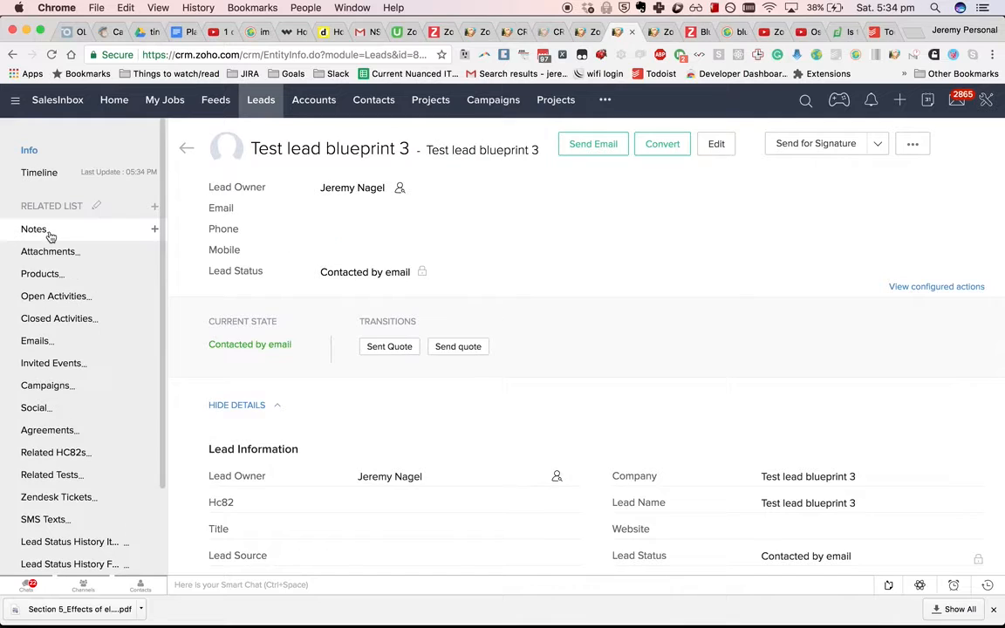
pyautogui.click(48, 237)
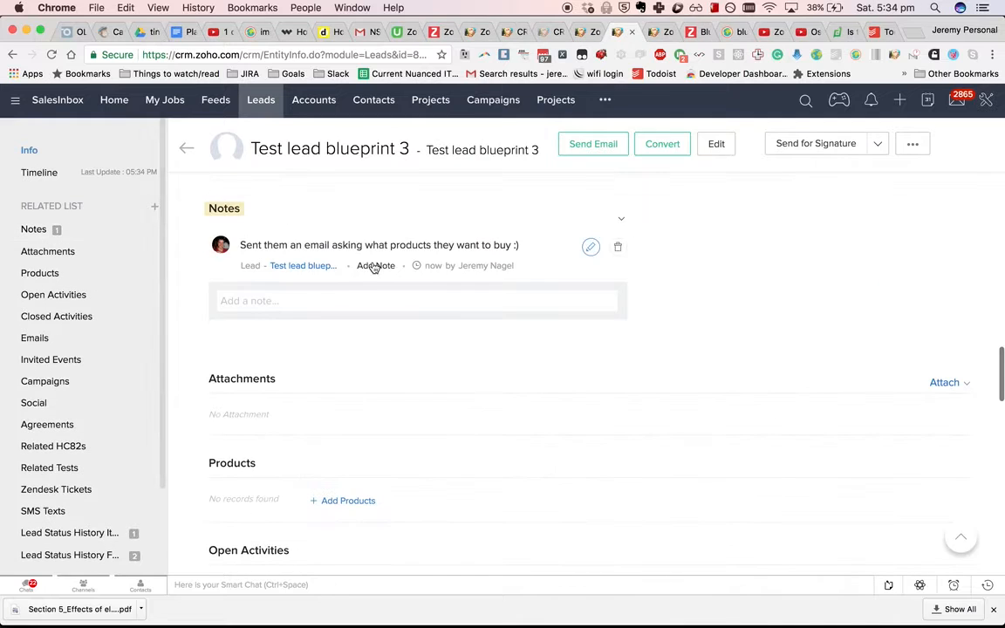
pyautogui.click(39, 171)
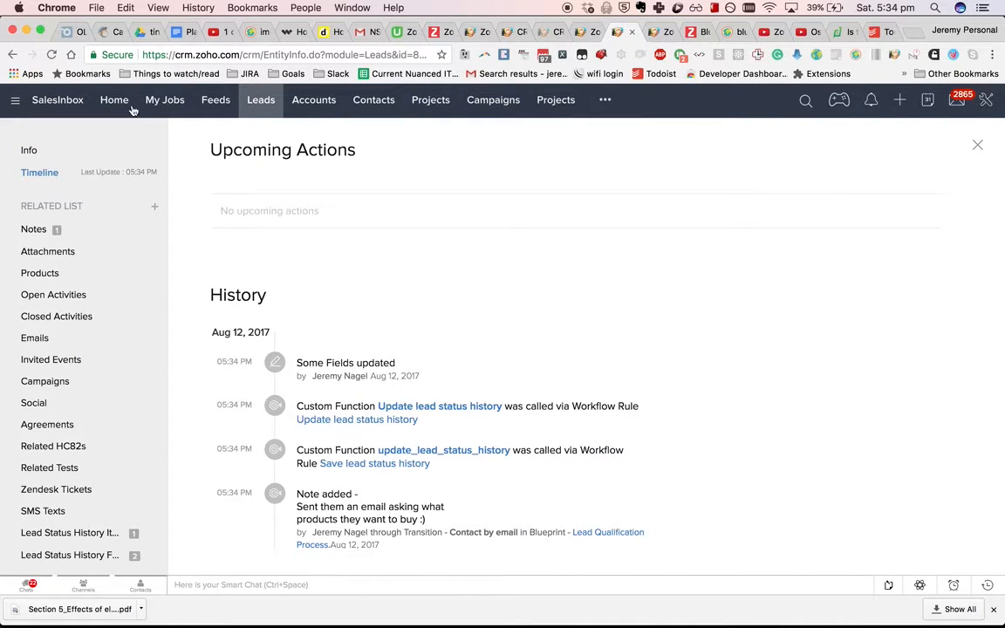
# - Complete the Test lead blueprint 3 lead's Send quote transition with the note "Sent them a quote for $10k"
pyautogui.click(29, 150)
pyautogui.scroll(-1, 385, 384)
pyautogui.scroll(-1, 386, 384)
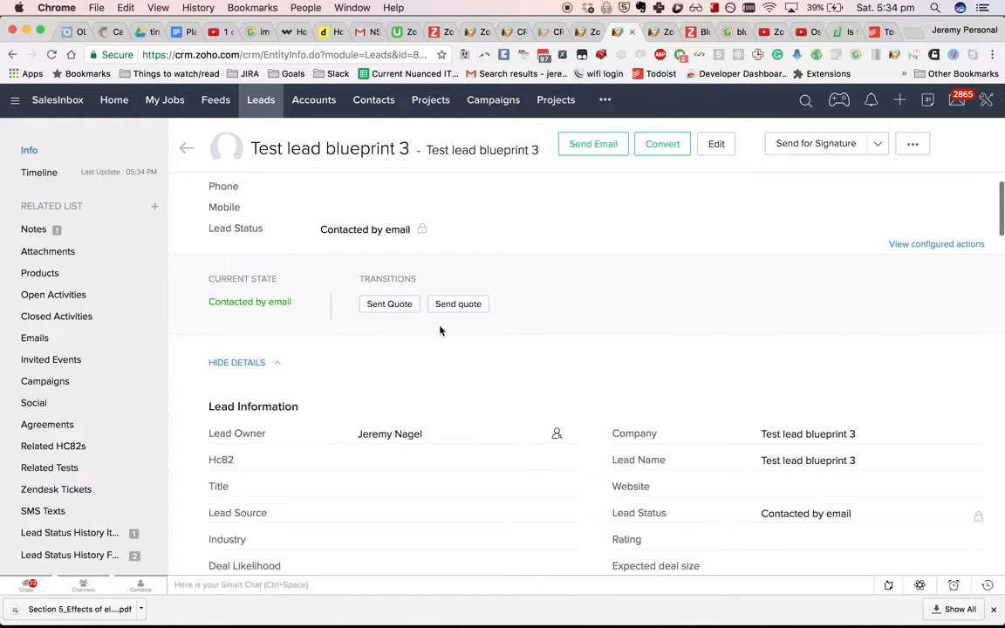
pyautogui.scroll(2, 460, 320)
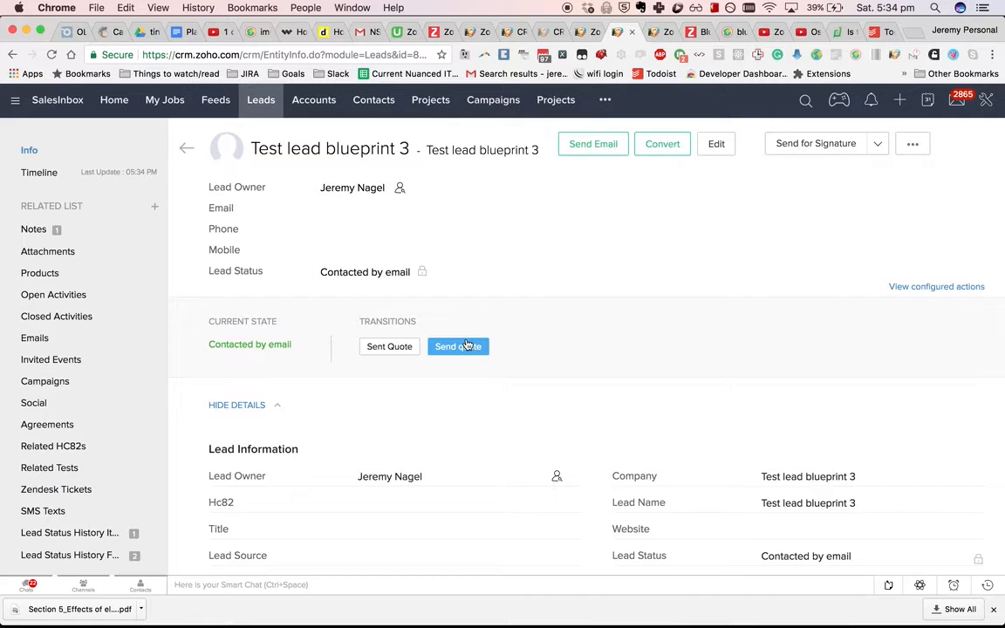
pyautogui.click(466, 350)
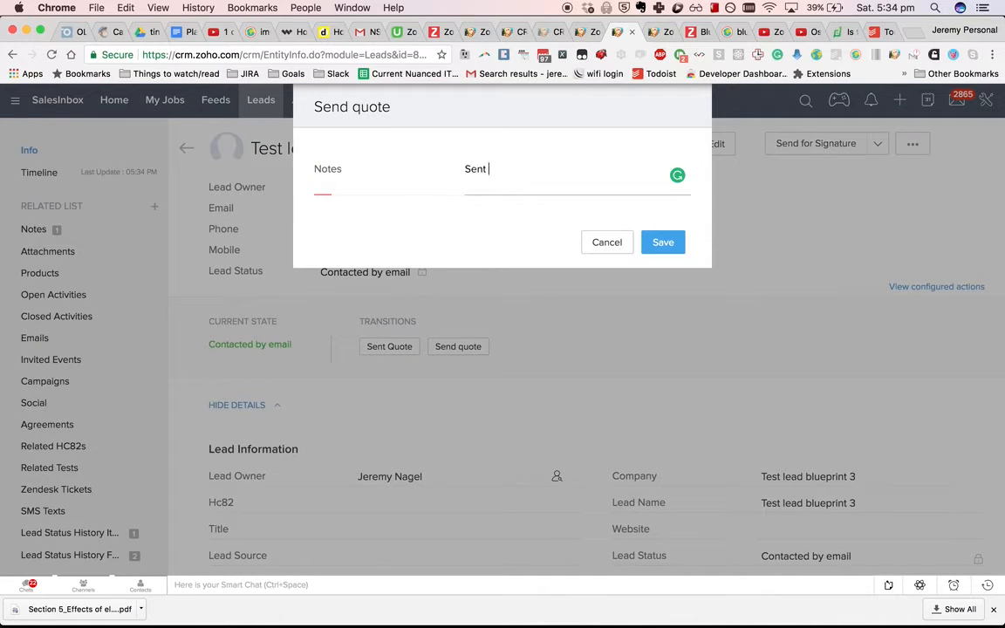
pyautogui.write('Sent them a quote for $10k')
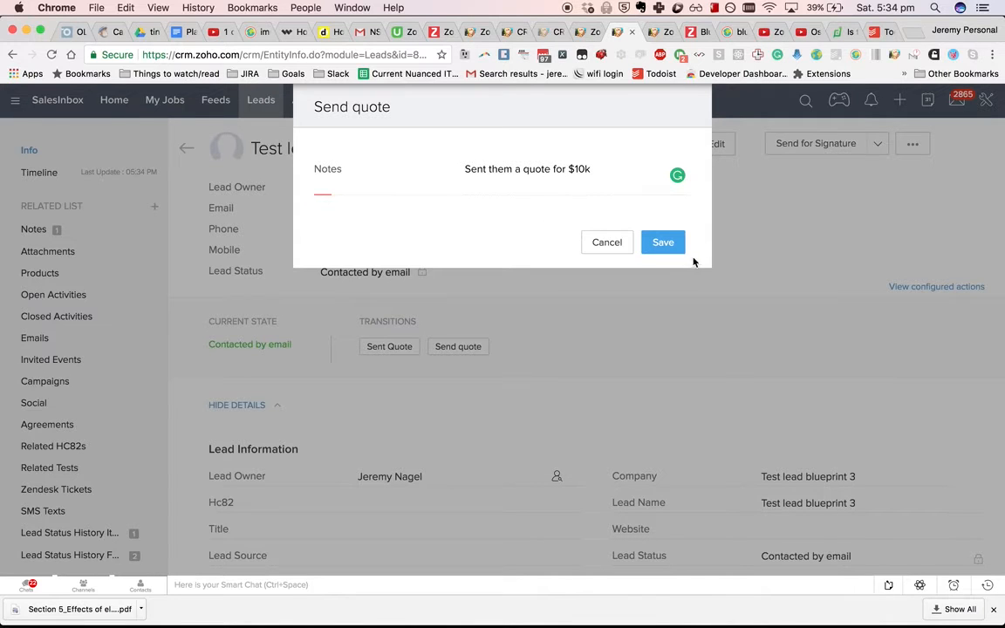
pyautogui.click(653, 244)
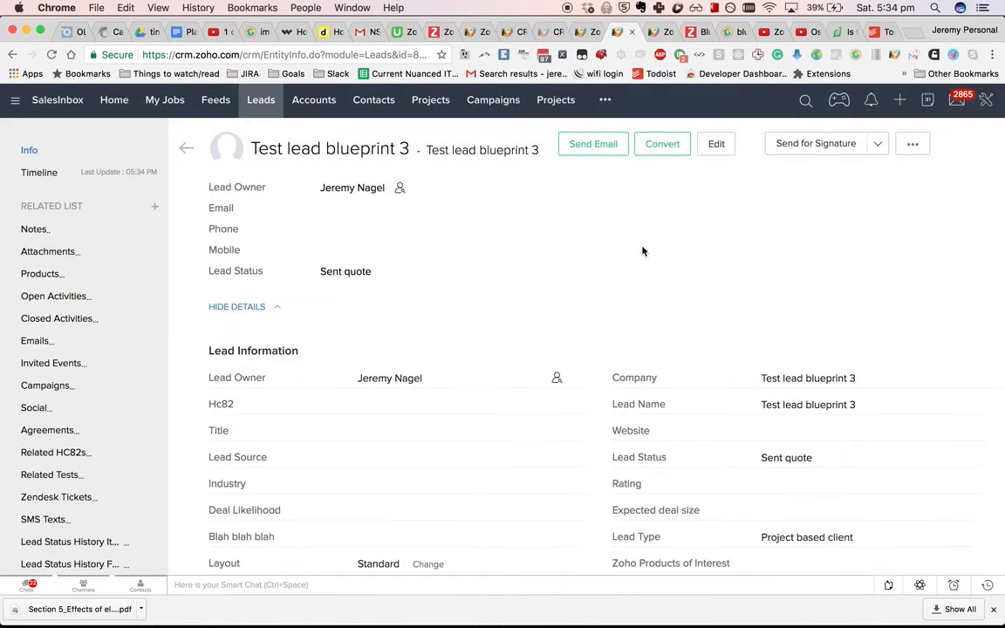
# - Add a transition named "Lost Lead" from the Sent quote state to the Lost Lead state in the blueprint
pyautogui.click(590, 35)
pyautogui.click(619, 32)
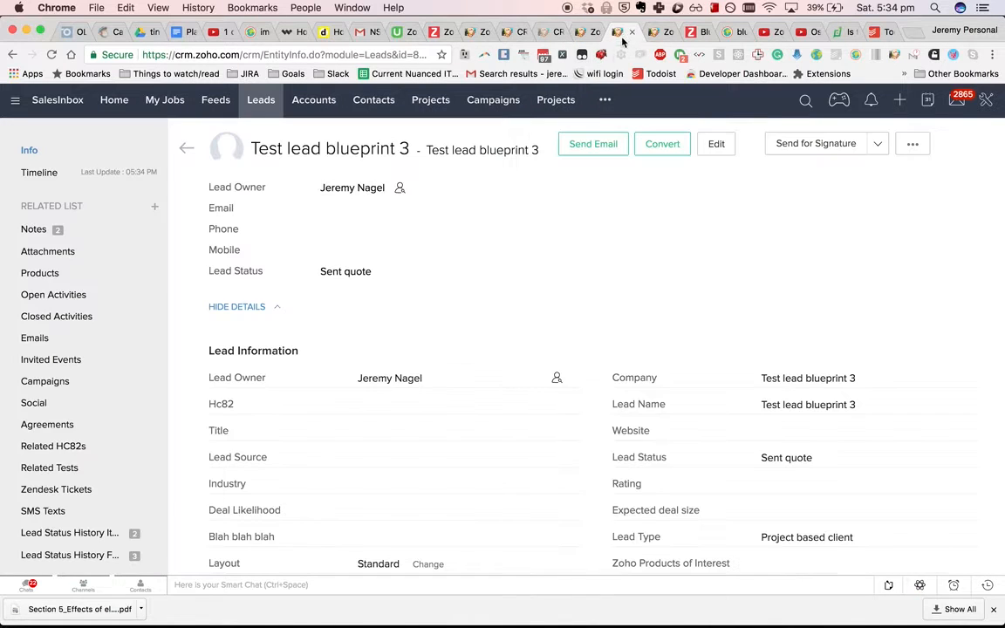
pyautogui.scroll(-1, 546, 292)
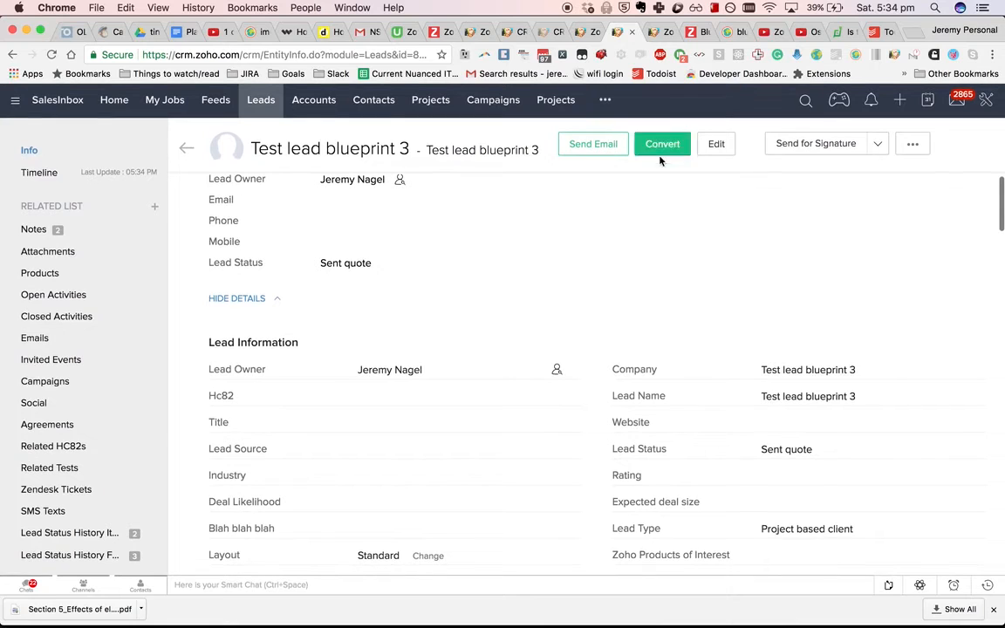
pyautogui.click(585, 33)
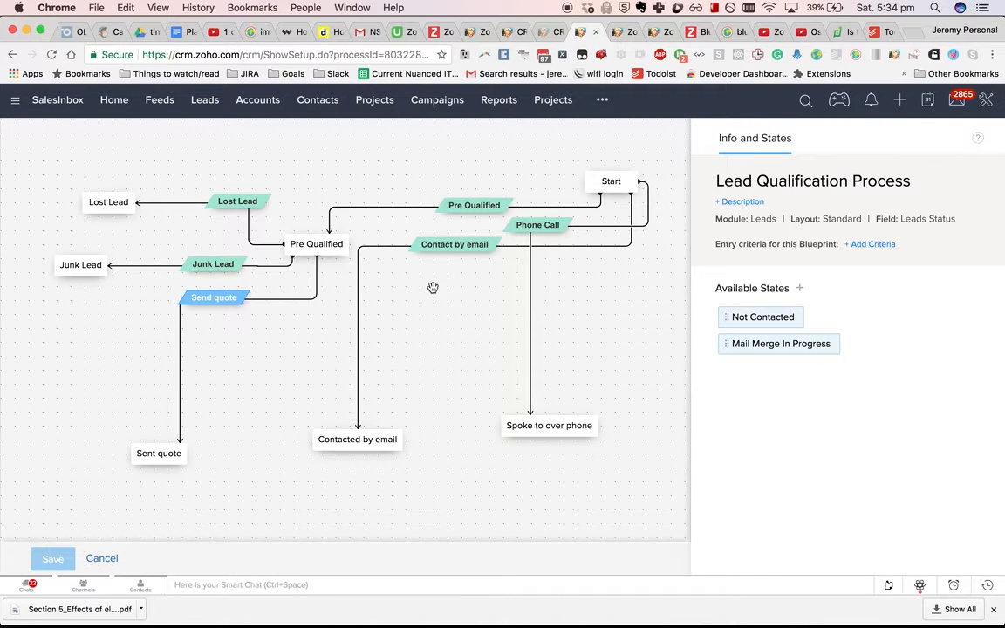
pyautogui.moveTo(130, 460); pyautogui.dragTo(120, 214)
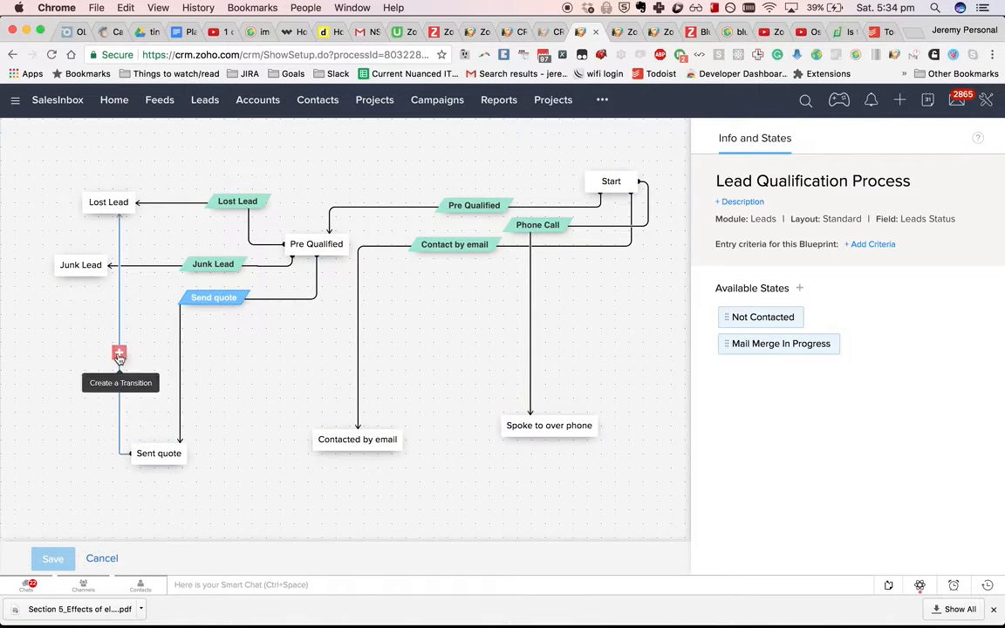
pyautogui.click(120, 355)
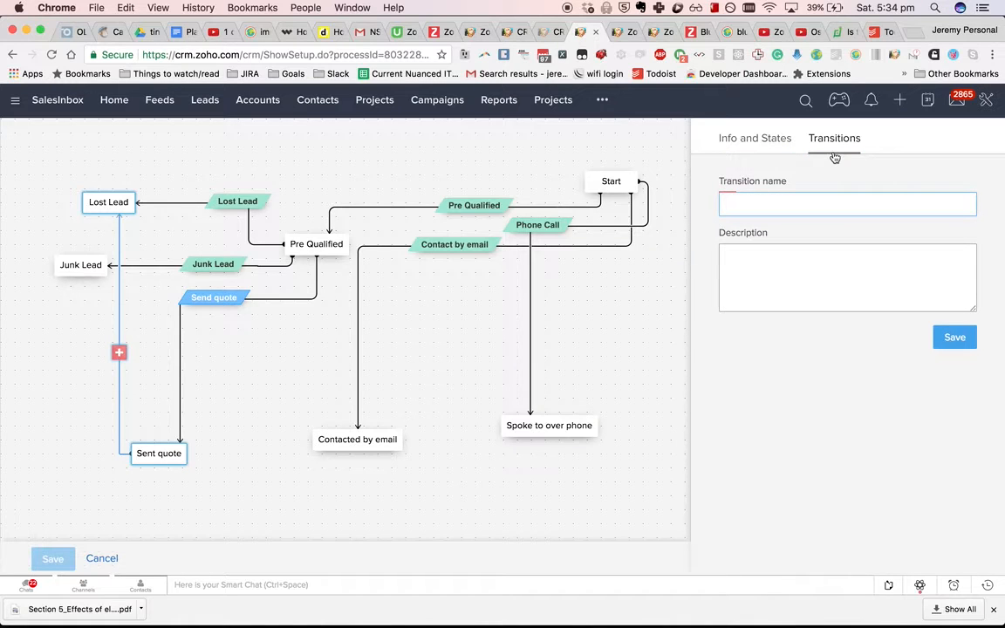
pyautogui.write('Lost Lead')
pyautogui.click(951, 347)
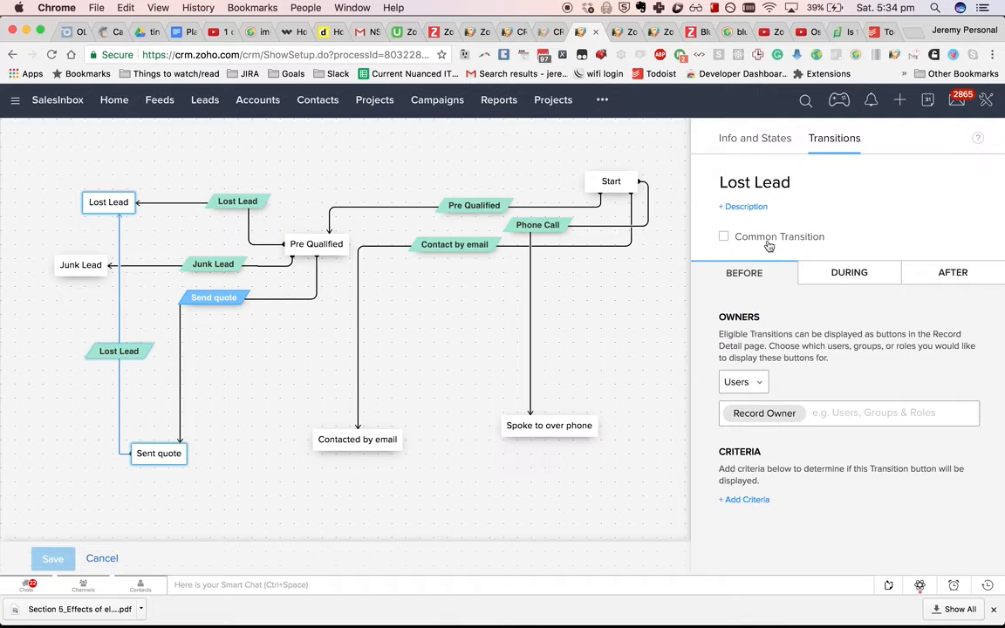
# - Make notes mandatory during the new Lost Lead transition and give it the description "Why did we lose them!?"
pyautogui.click(832, 270)
pyautogui.click(735, 351)
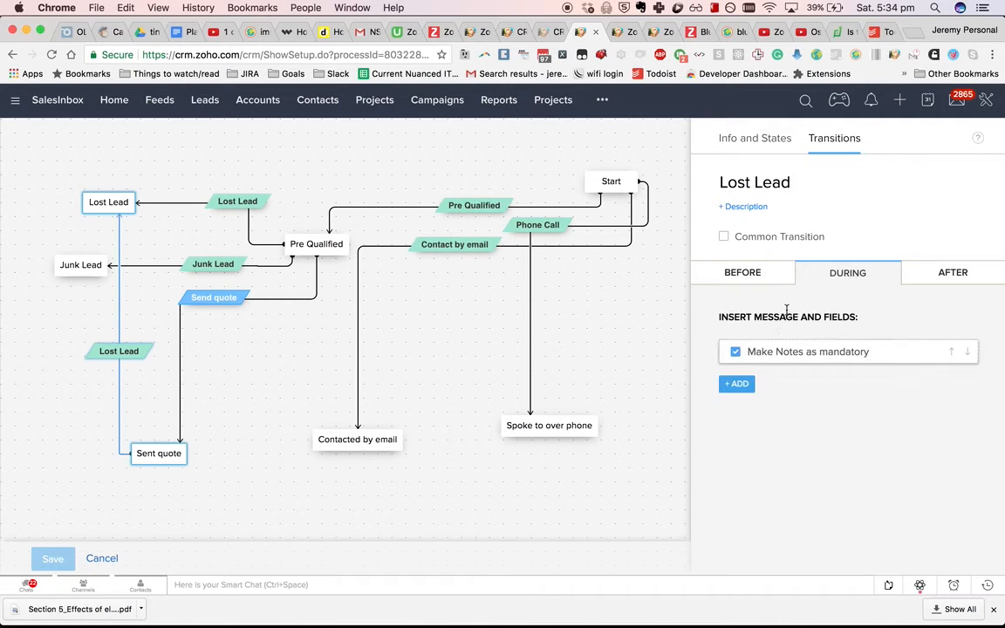
pyautogui.click(742, 207)
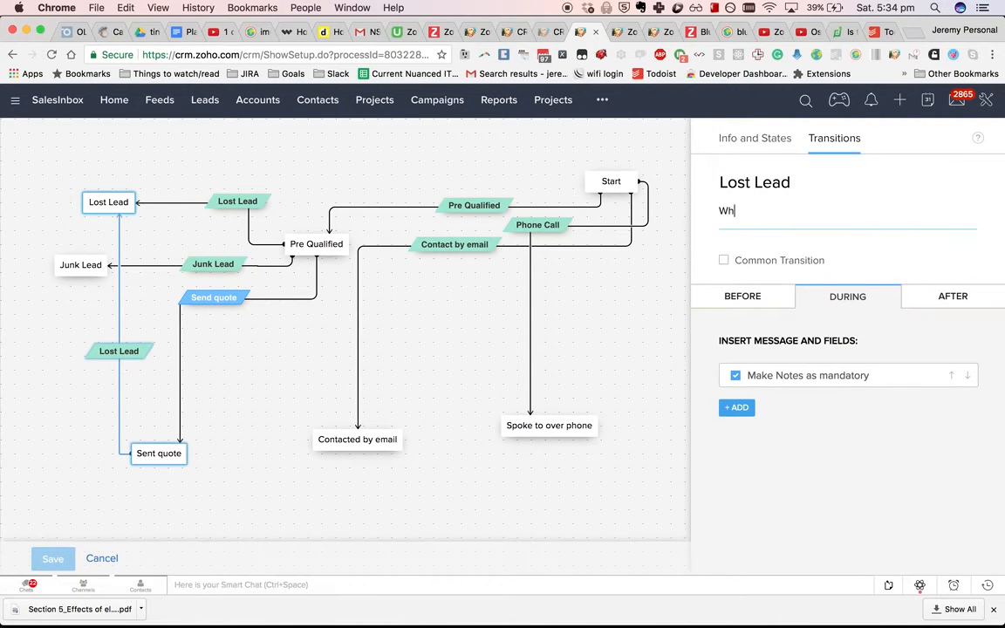
pyautogui.write('Why did we lose them!?')
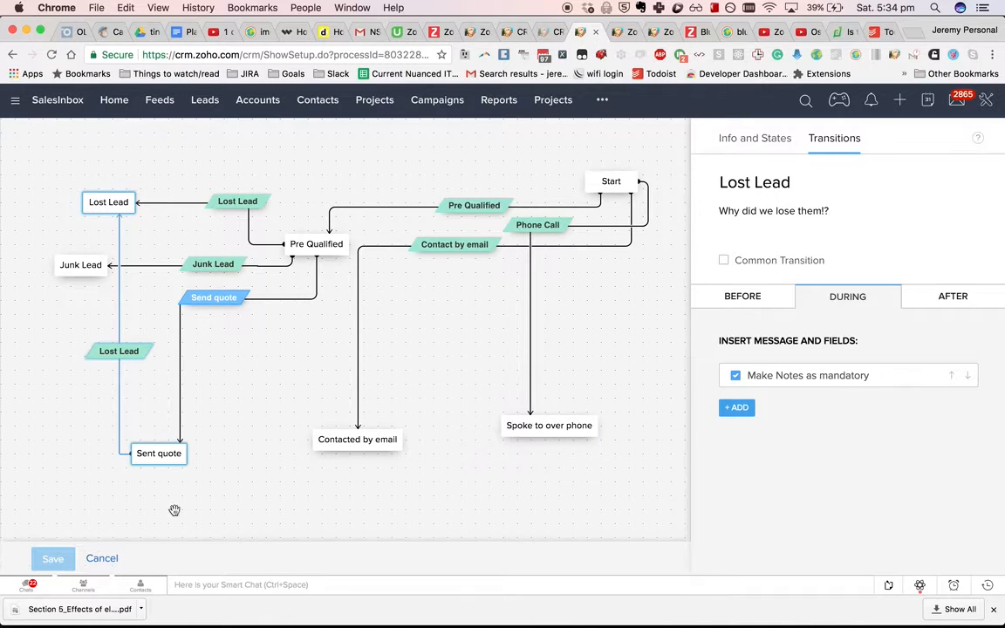
pyautogui.click(237, 524)
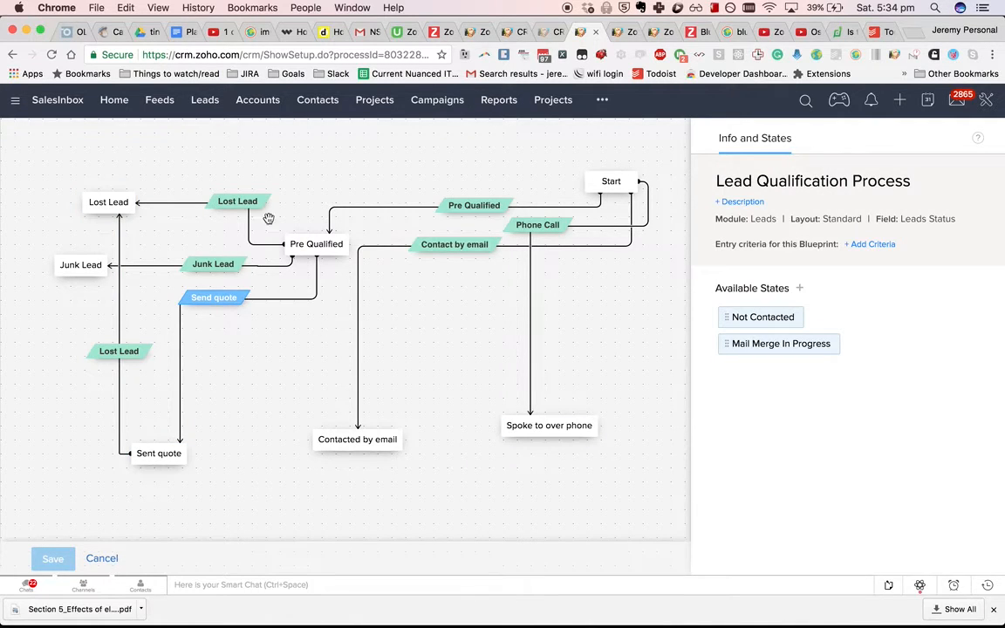
# - Examine the Send quote transition's settings, and reload the Test lead blueprint 3 record to check its transitions
pyautogui.click(234, 301)
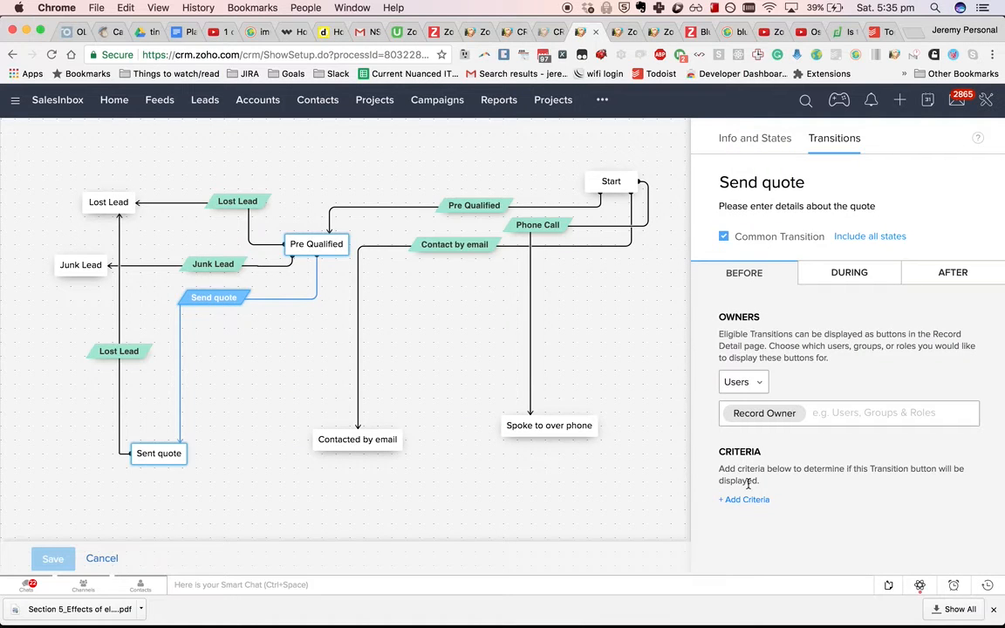
pyautogui.click(271, 429)
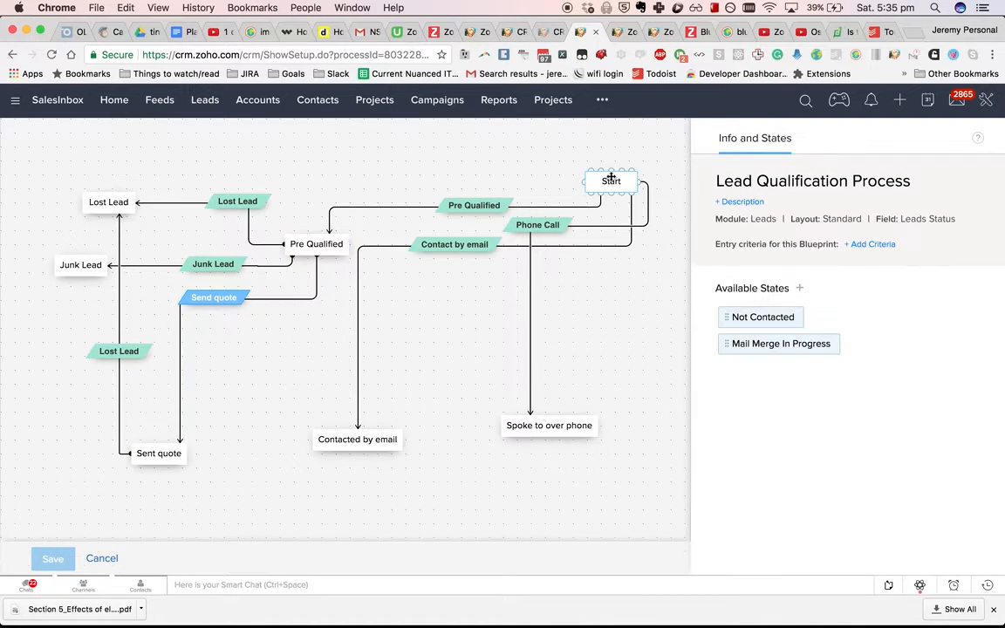
pyautogui.click(625, 35)
pyautogui.press('super+r')
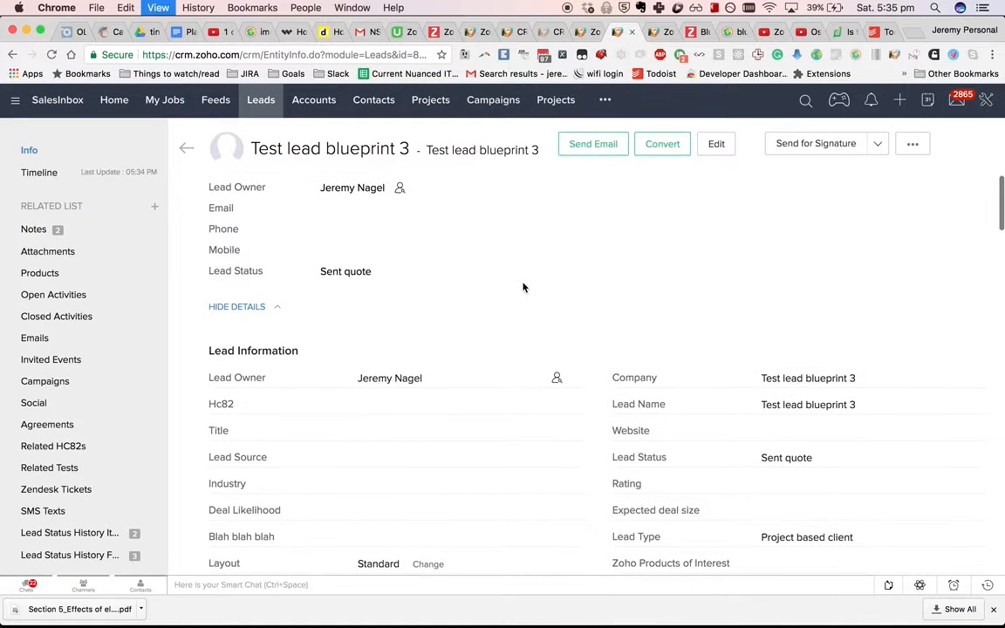
pyautogui.click(581, 32)
pyautogui.click(511, 36)
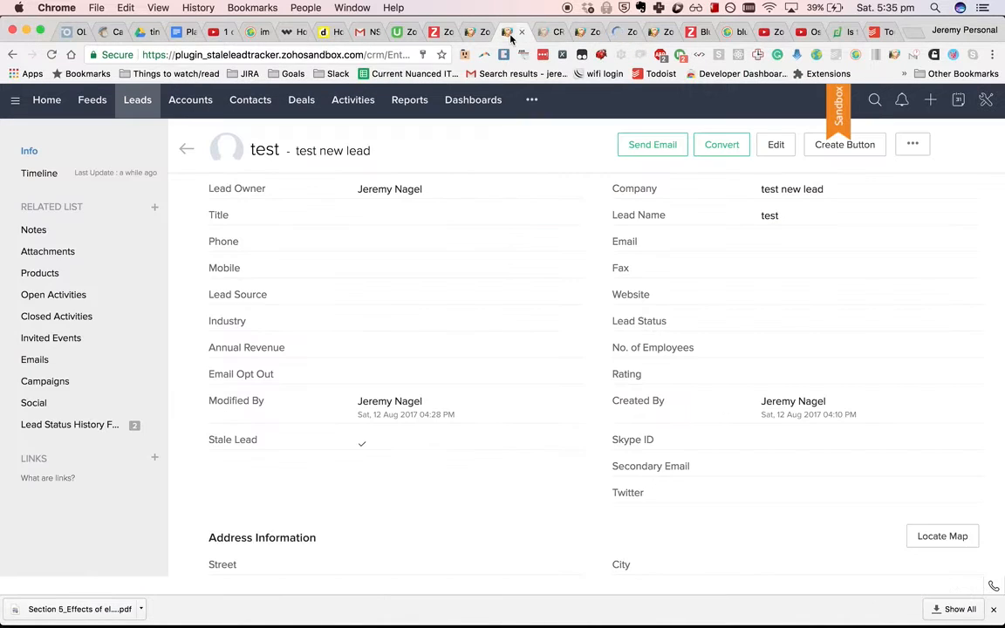
pyautogui.click(627, 32)
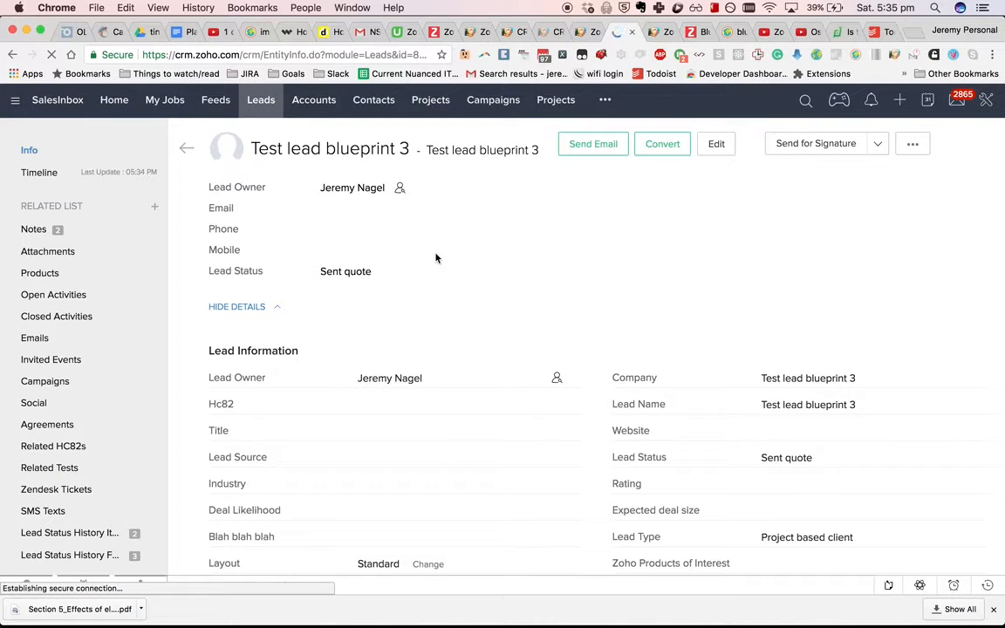
# - Open the lead "Test lead blueprint" and compare its lead status and available transitions with the blueprint diagram
pyautogui.click(186, 149)
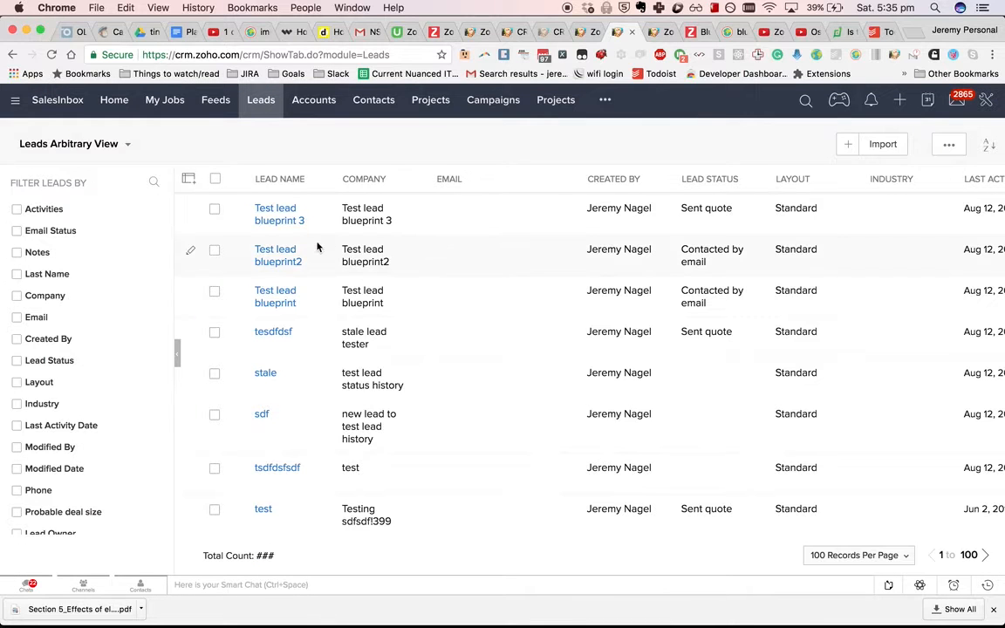
pyautogui.click(277, 298)
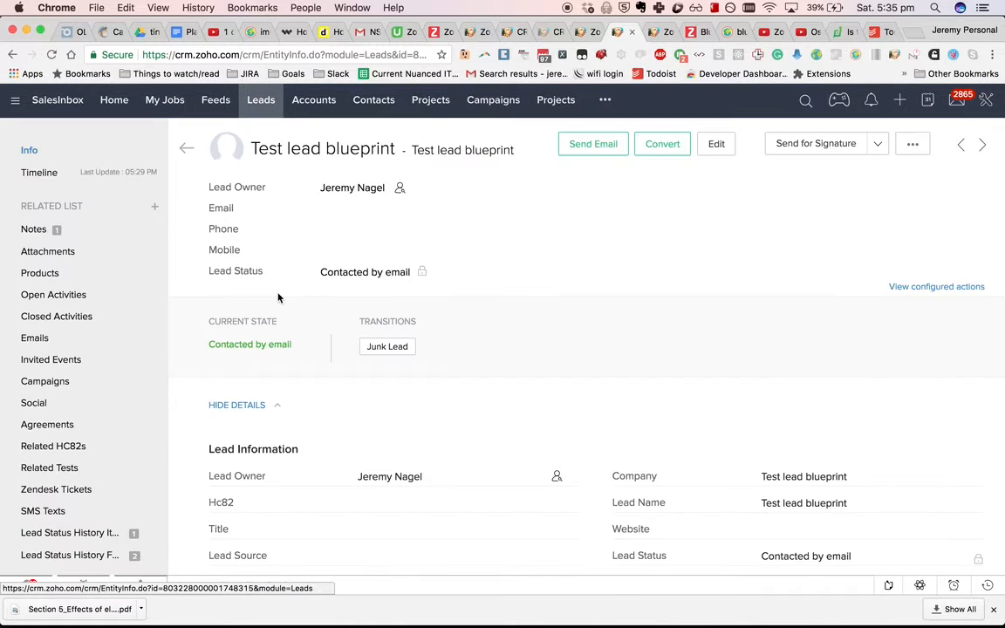
pyautogui.moveTo(319, 271); pyautogui.dragTo(410, 274)
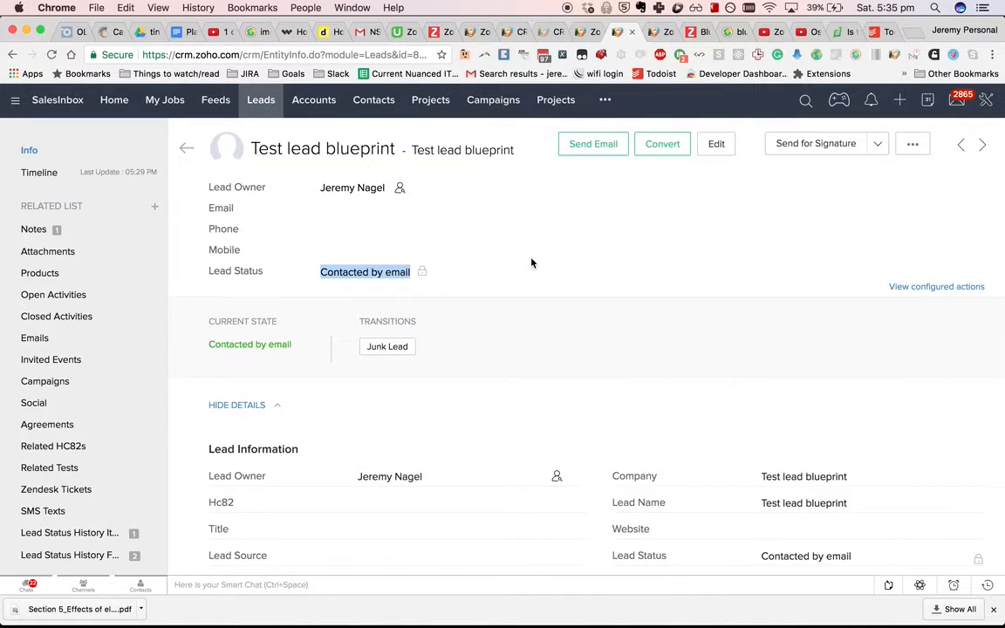
pyautogui.click(587, 34)
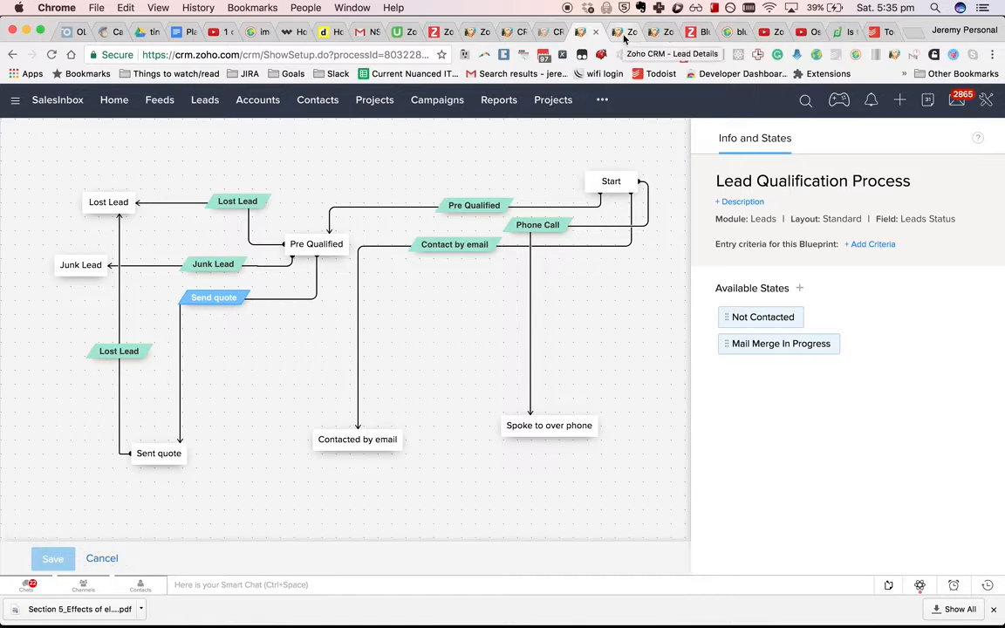
pyautogui.click(622, 33)
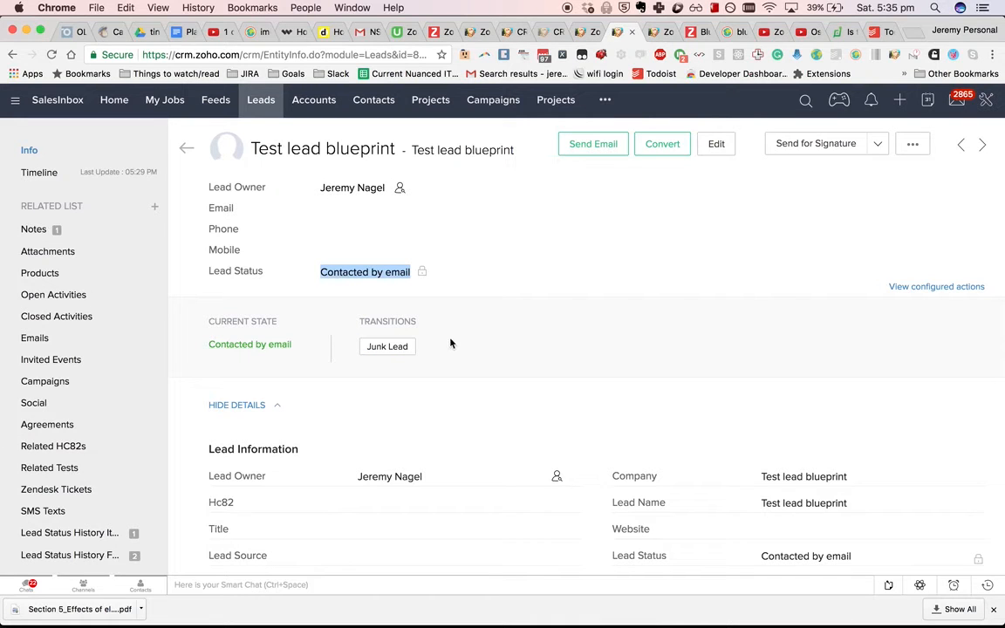
pyautogui.click(425, 276)
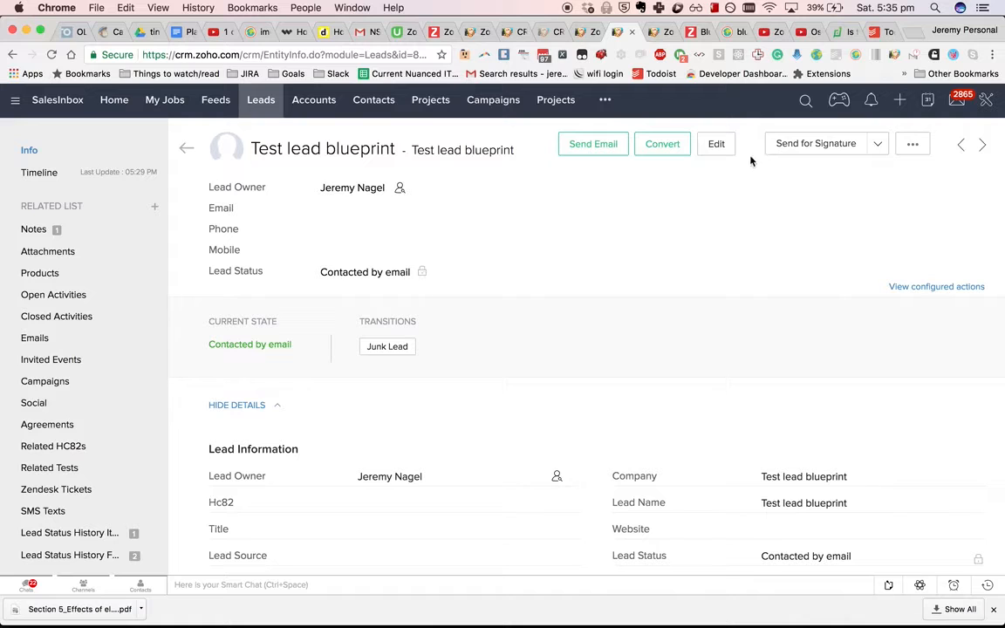
# - Examine the Lead Status field in the lead's edit form and leave the form without saving
pyautogui.click(721, 148)
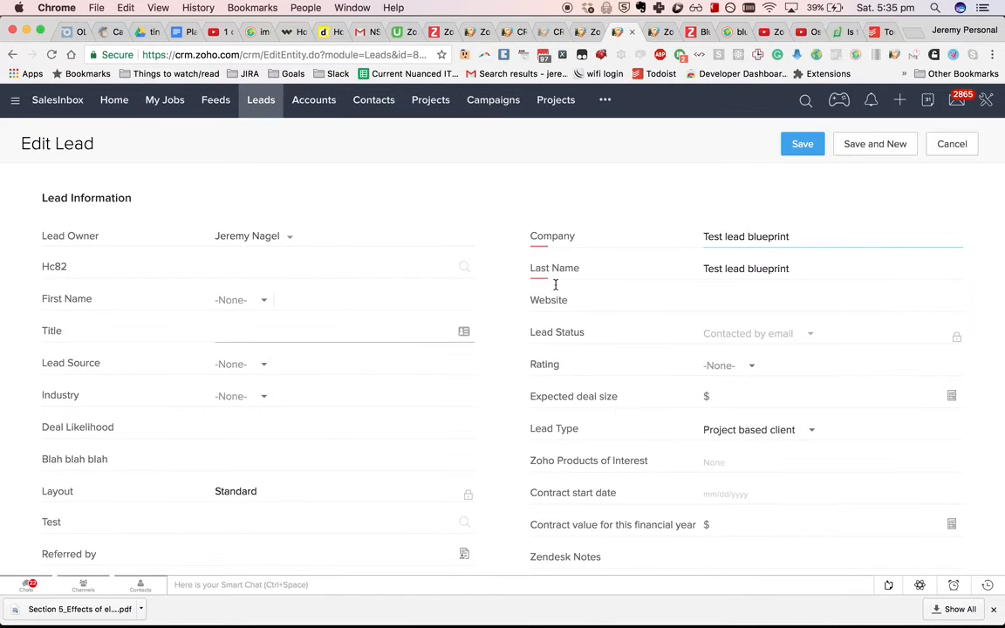
pyautogui.scroll(-1, 271, 300)
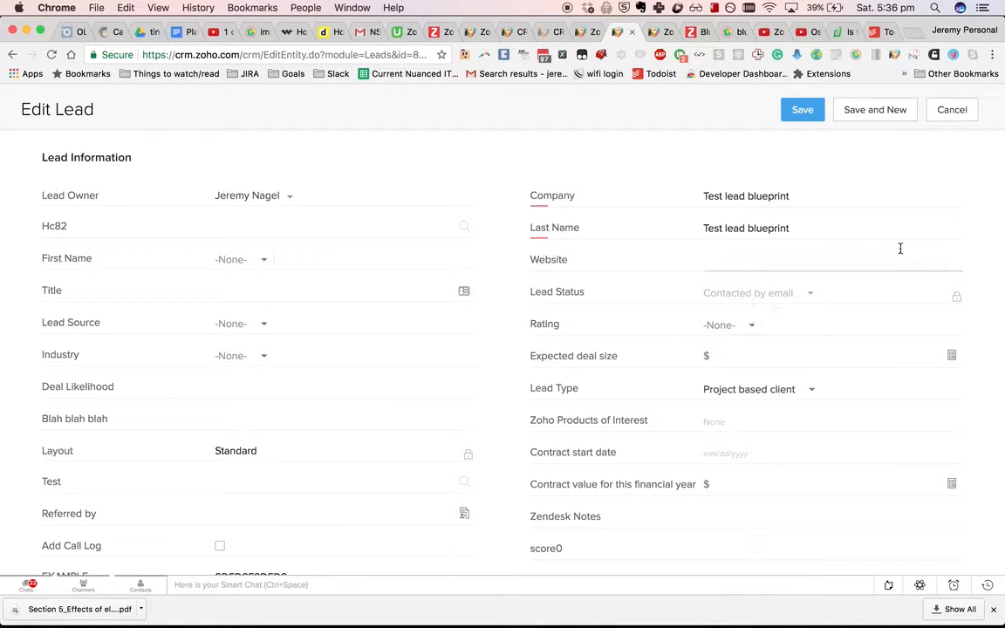
pyautogui.click(950, 112)
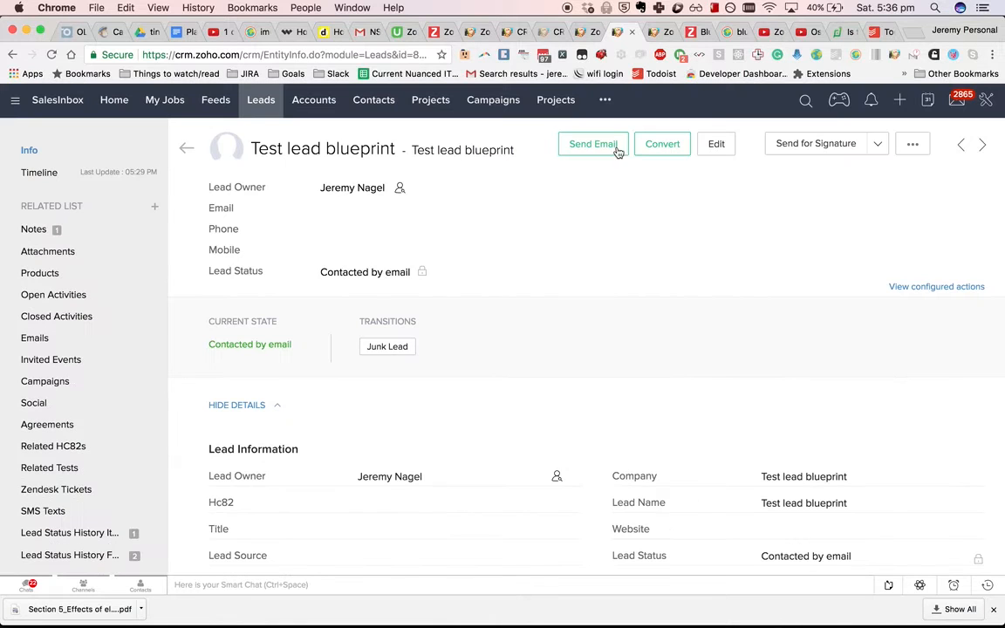
pyautogui.click(584, 31)
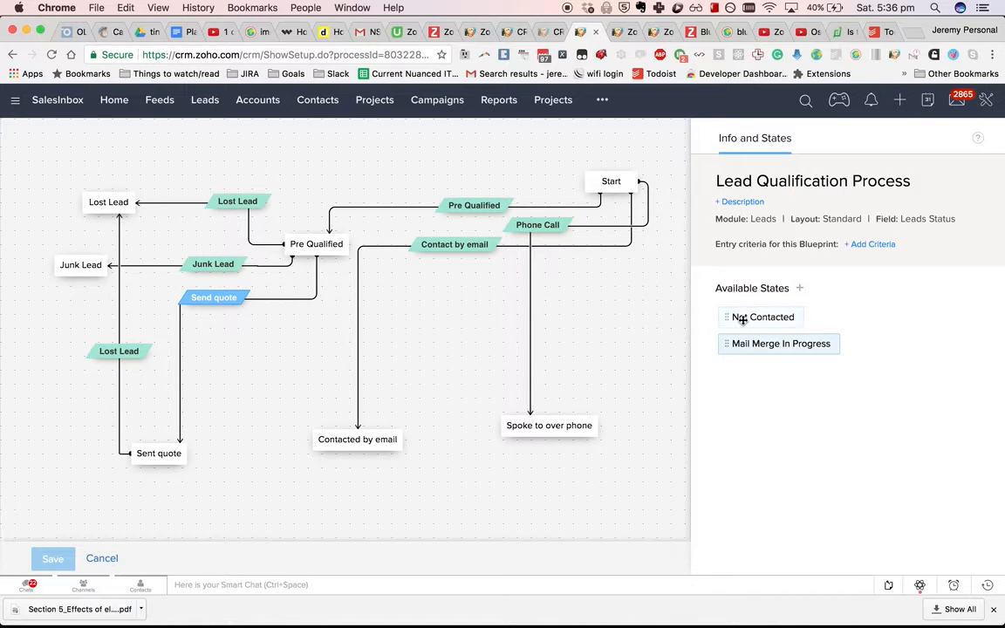
pyautogui.moveTo(742, 320); pyautogui.dragTo(433, 350)
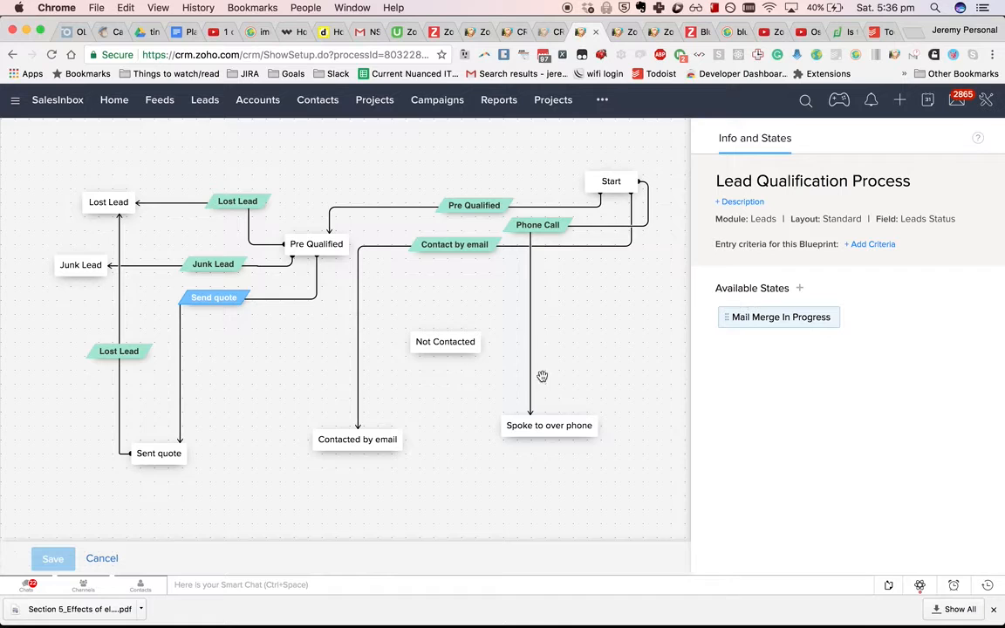
pyautogui.moveTo(443, 341)
pyautogui.mouseDown()
pyautogui.moveTo(403, 310)
pyautogui.moveTo(445, 323)
pyautogui.mouseUp()
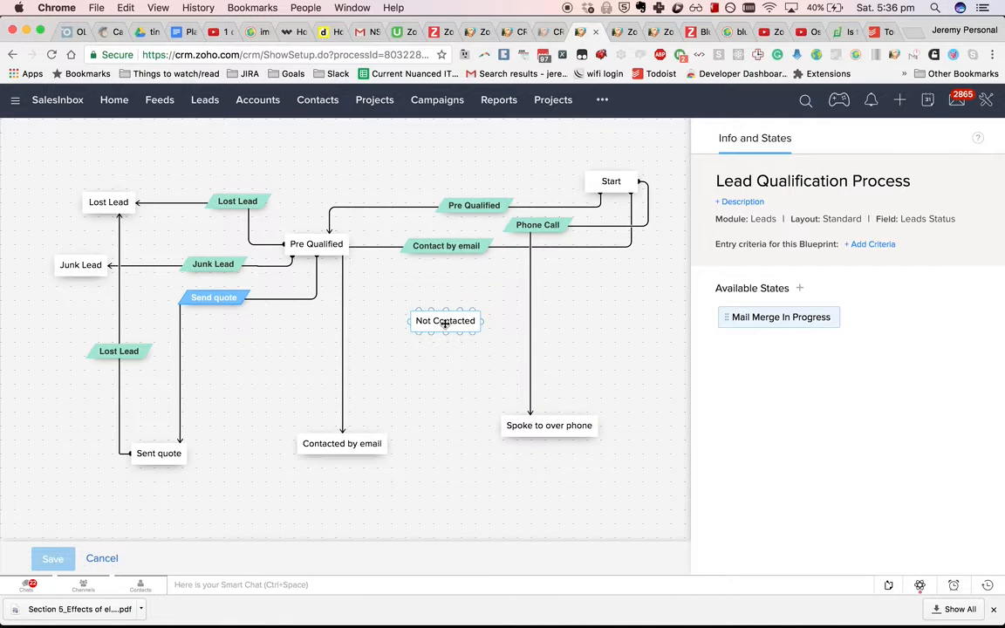
pyautogui.click(445, 322)
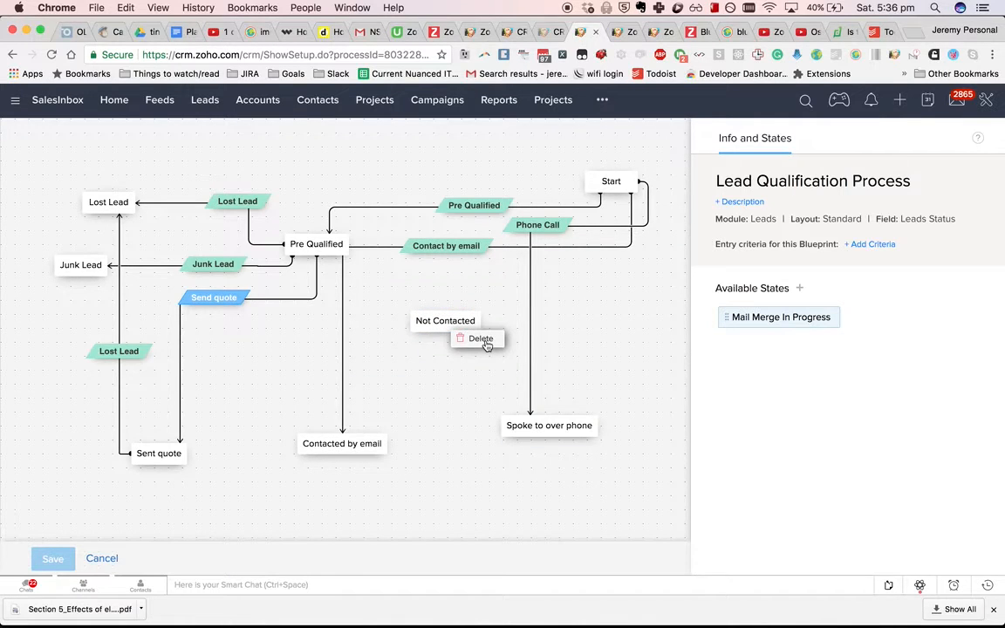
pyautogui.click(483, 339)
pyautogui.click(537, 160)
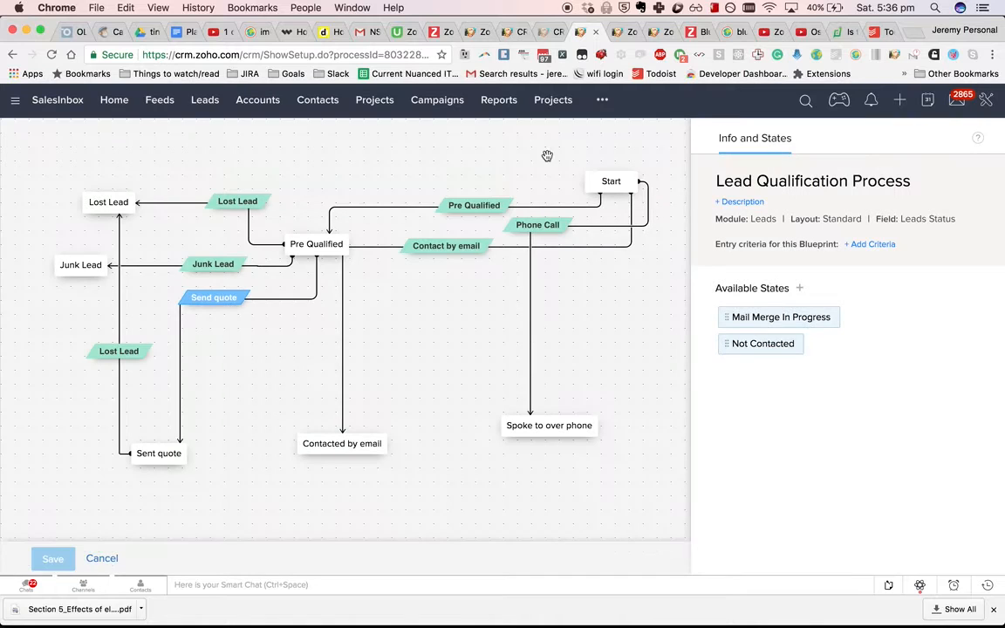
# - Try adding the Mail Merge In Progress state above Spoke to over phone, and delete its transition and the state from the blueprint
pyautogui.moveTo(755, 317); pyautogui.dragTo(549, 423)
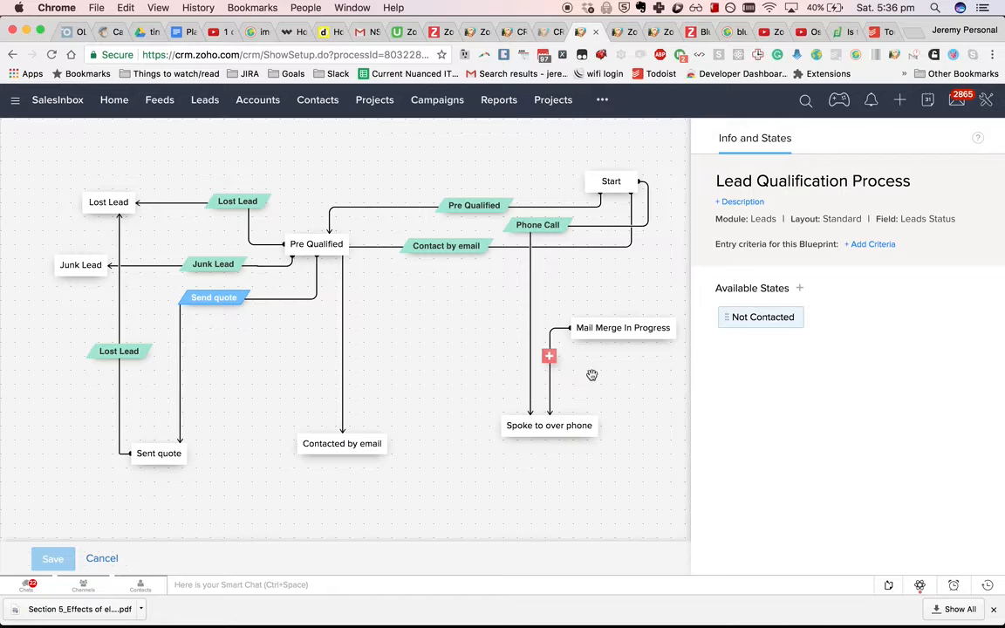
pyautogui.rightClick(549, 357)
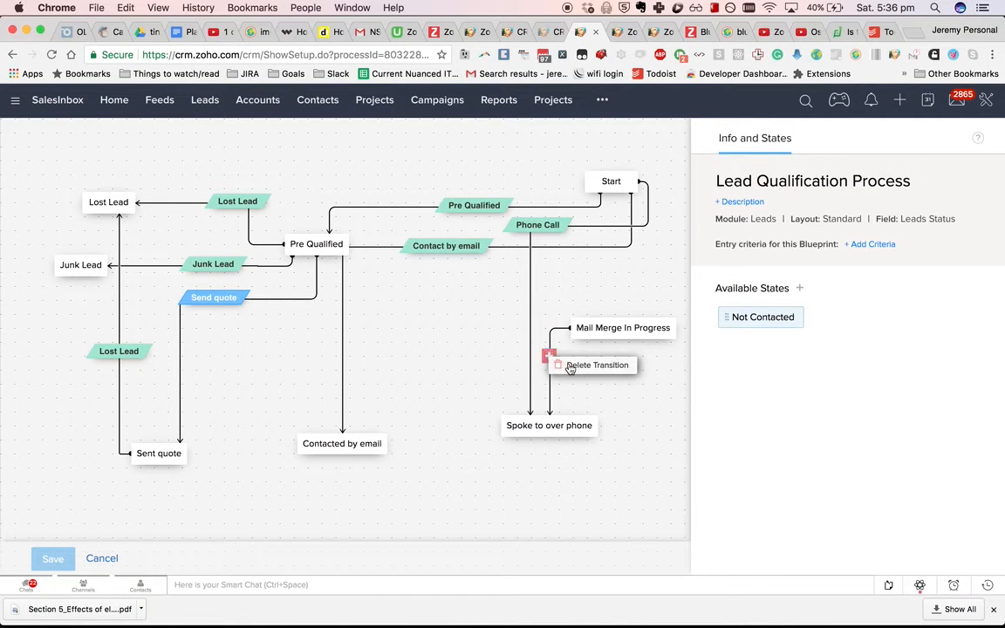
pyautogui.click(571, 366)
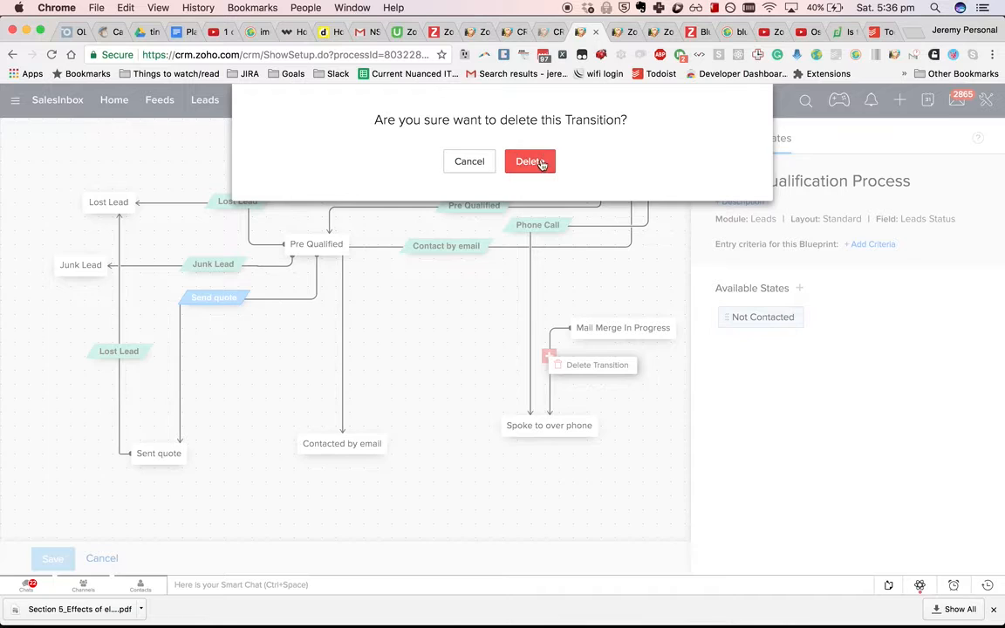
pyautogui.click(538, 164)
pyautogui.rightClick(665, 331)
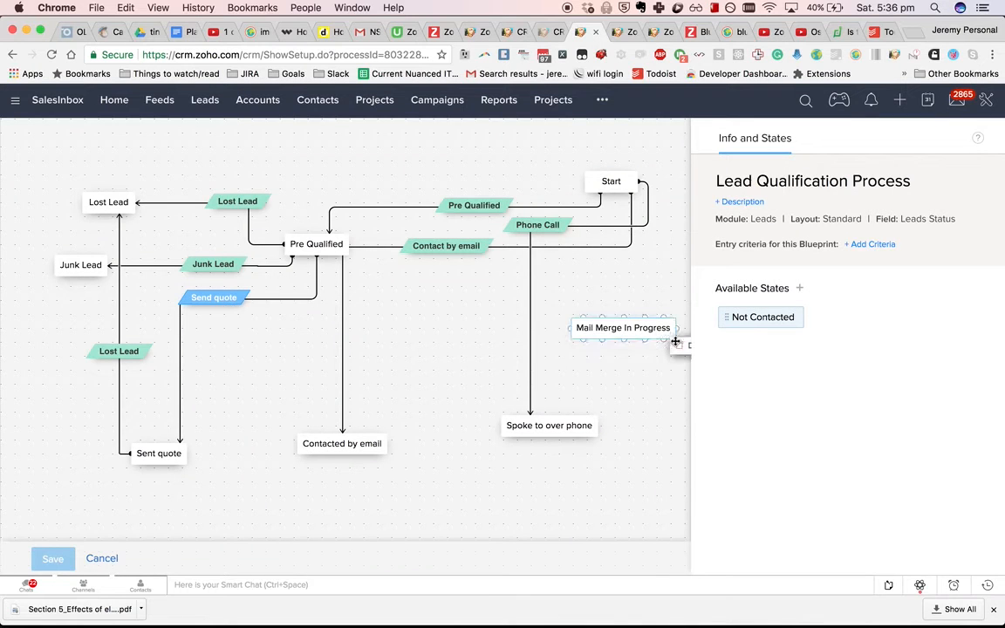
pyautogui.click(683, 346)
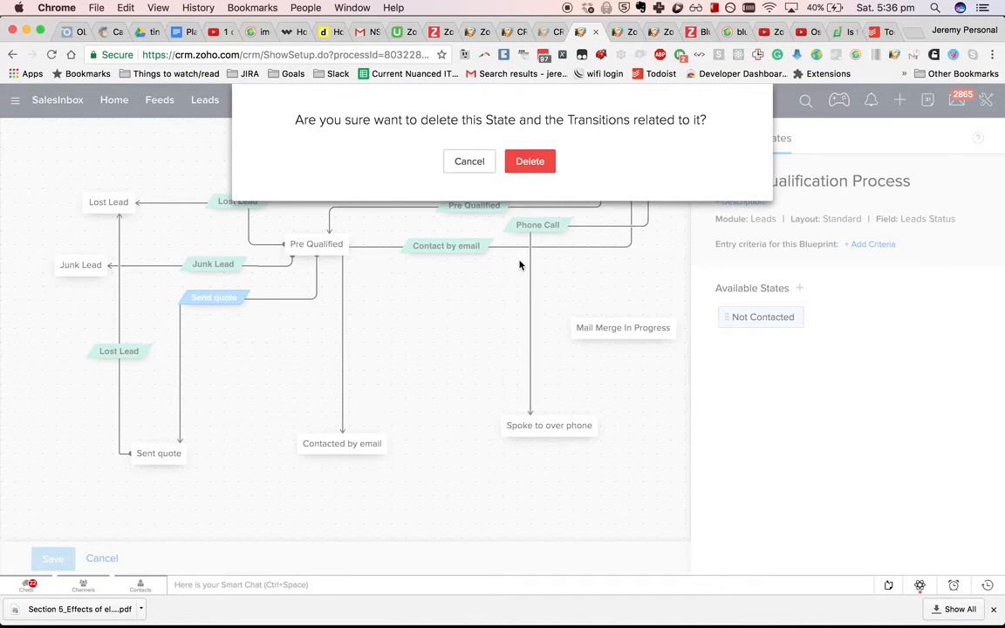
pyautogui.click(530, 162)
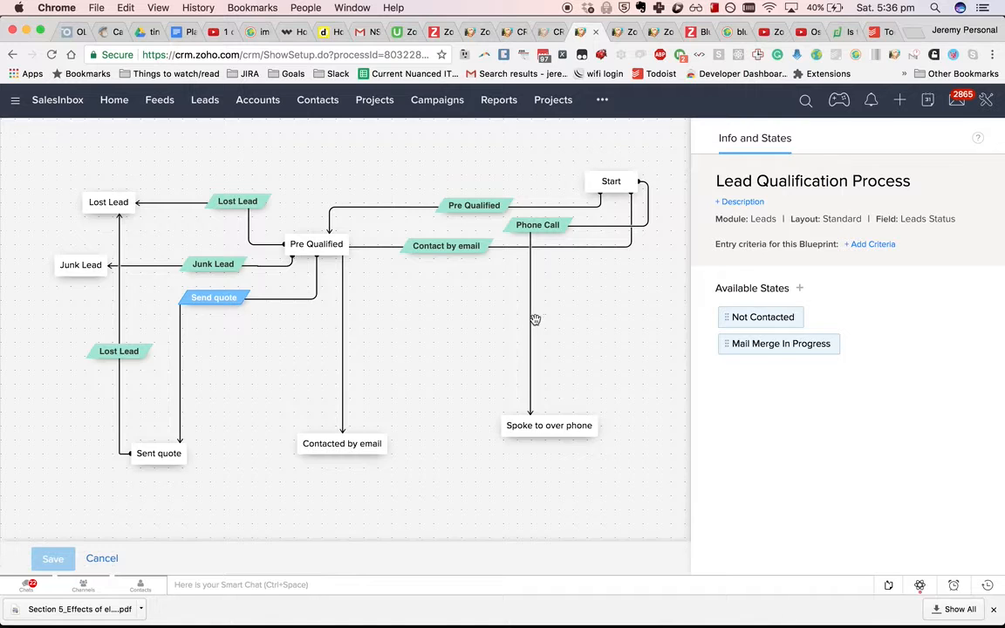
# - Add the Fax field to the fields requested during the Phone Call transition
pyautogui.click(553, 227)
pyautogui.click(848, 273)
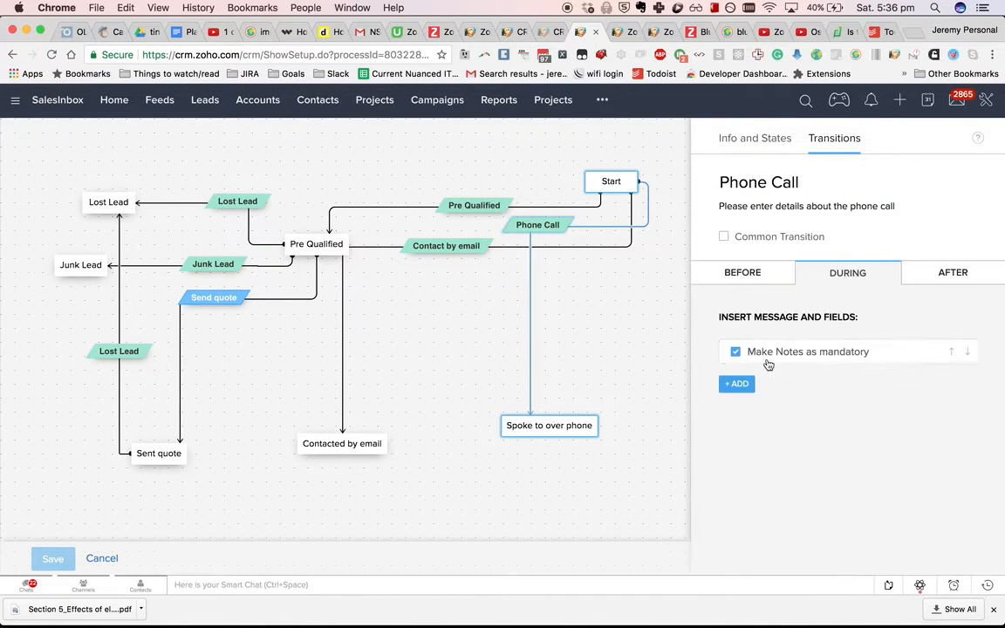
pyautogui.click(736, 384)
pyautogui.click(768, 455)
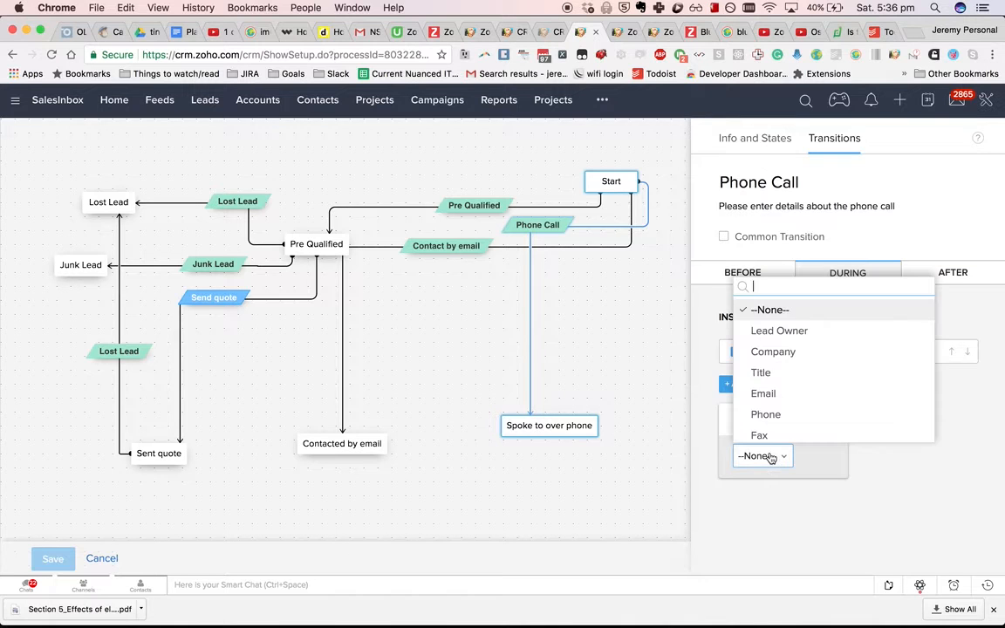
pyautogui.scroll(-5, 817, 377)
pyautogui.scroll(4, 817, 377)
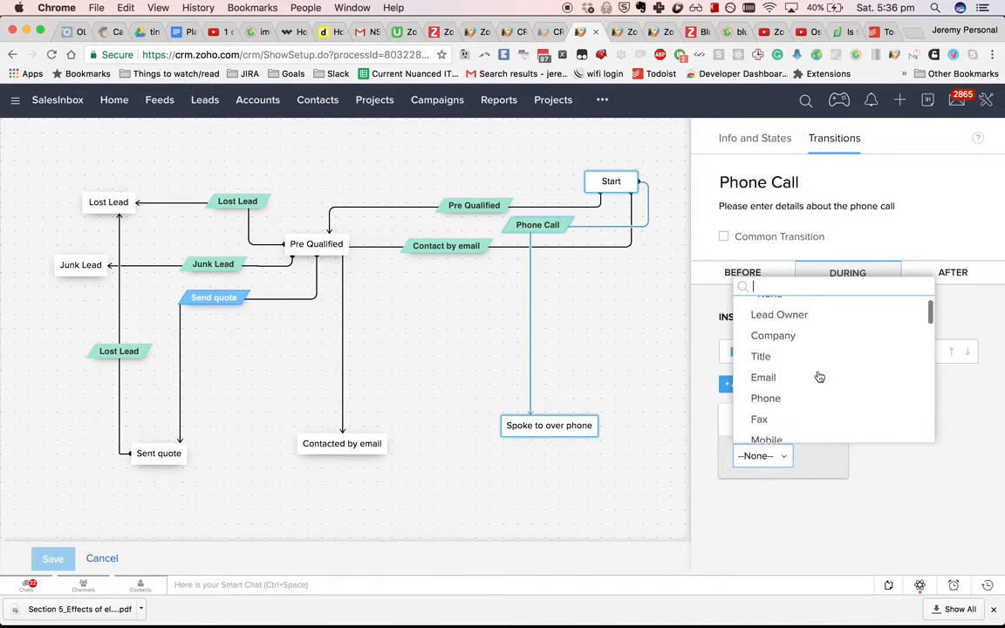
pyautogui.scroll(1, 819, 377)
pyautogui.click(768, 435)
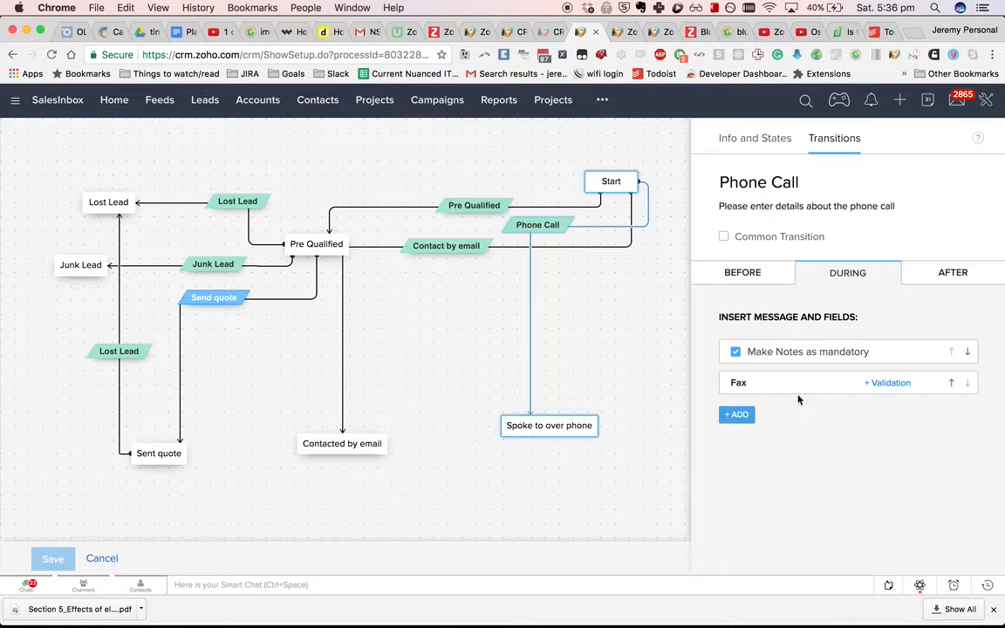
# - Add a validation requiring that Fax is not empty, with the alert message "Please provide the fax number!"
pyautogui.click(874, 385)
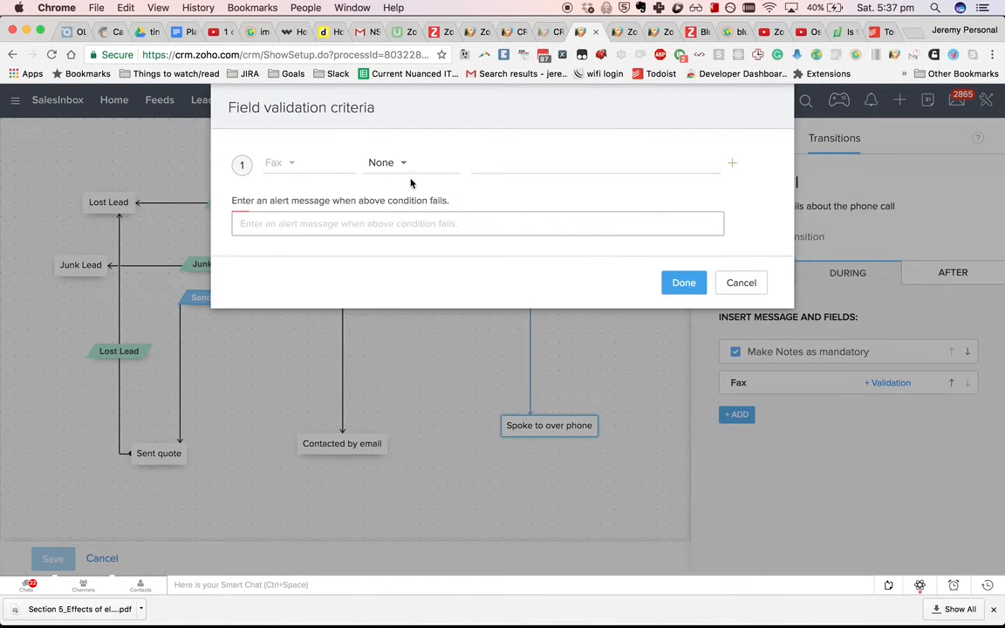
pyautogui.click(384, 162)
pyautogui.scroll(-1, 397, 249)
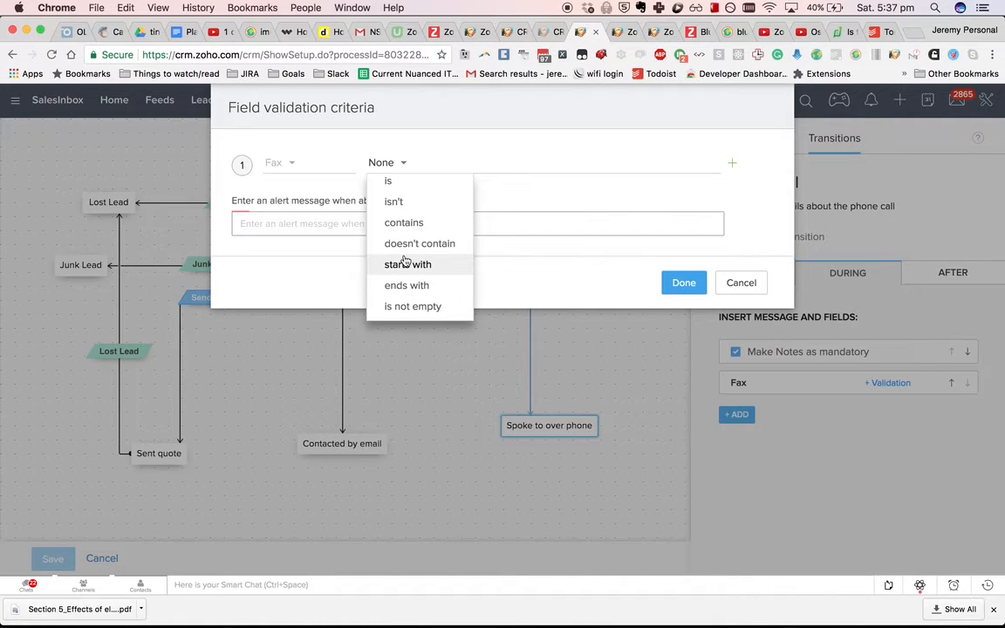
pyautogui.click(410, 307)
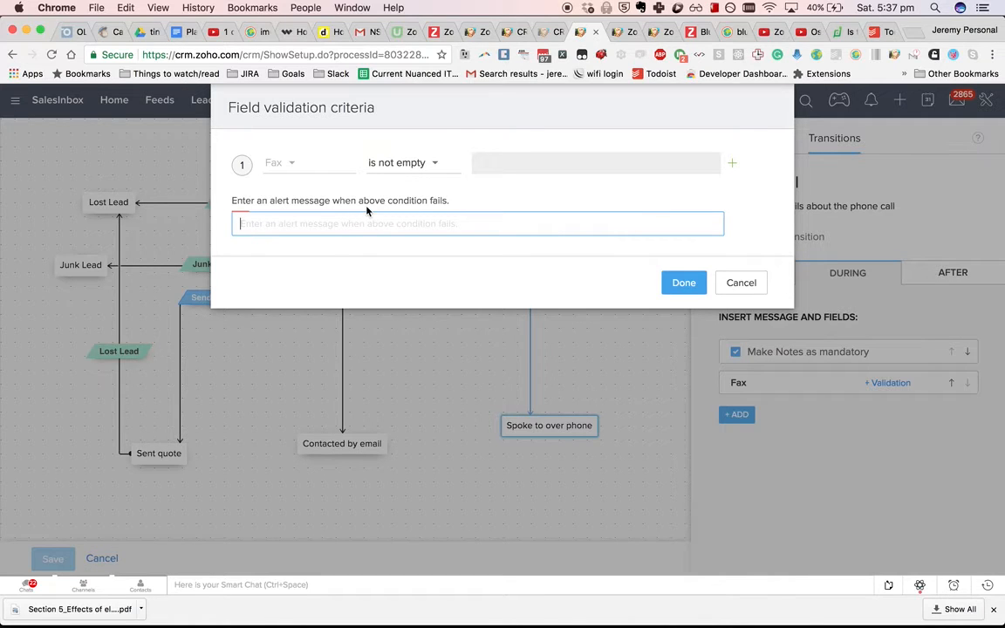
pyautogui.write('Please provide the fax number!')
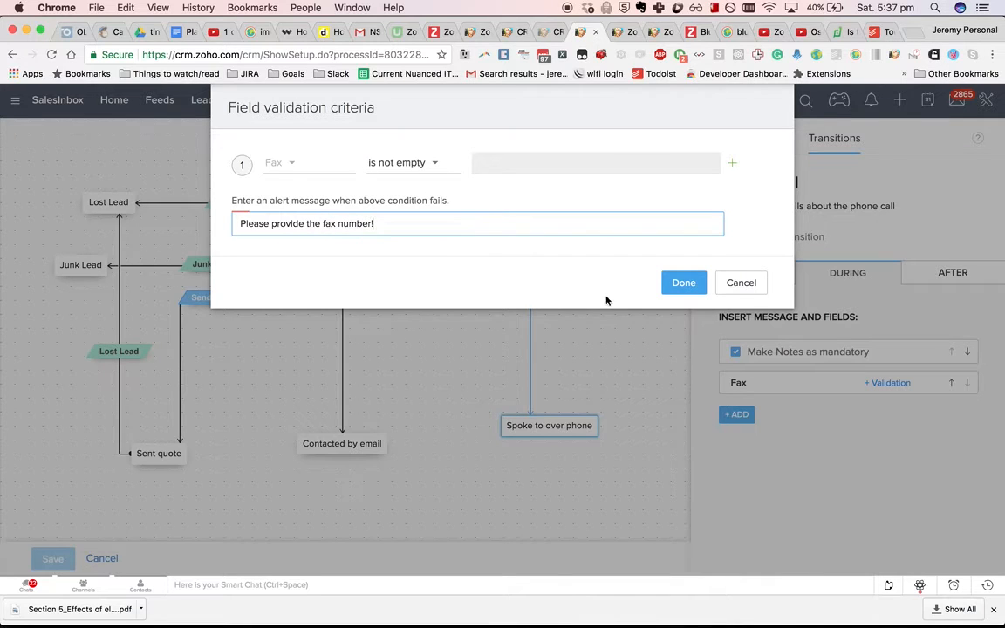
pyautogui.click(680, 285)
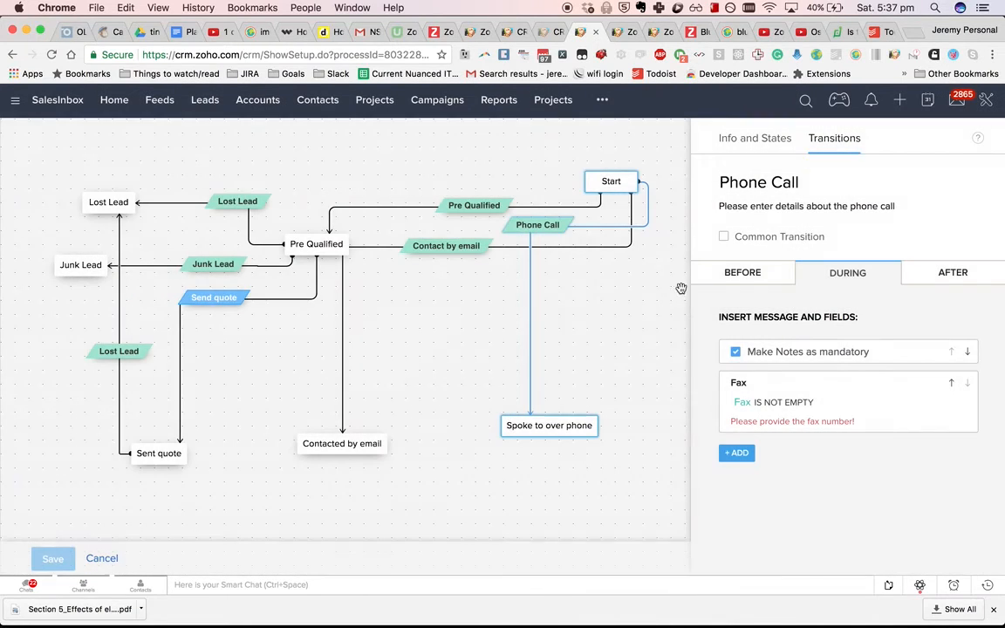
# - Give the blueprint the description "Test" and reposition the Start and Sent quote states in the diagram
pyautogui.click(126, 528)
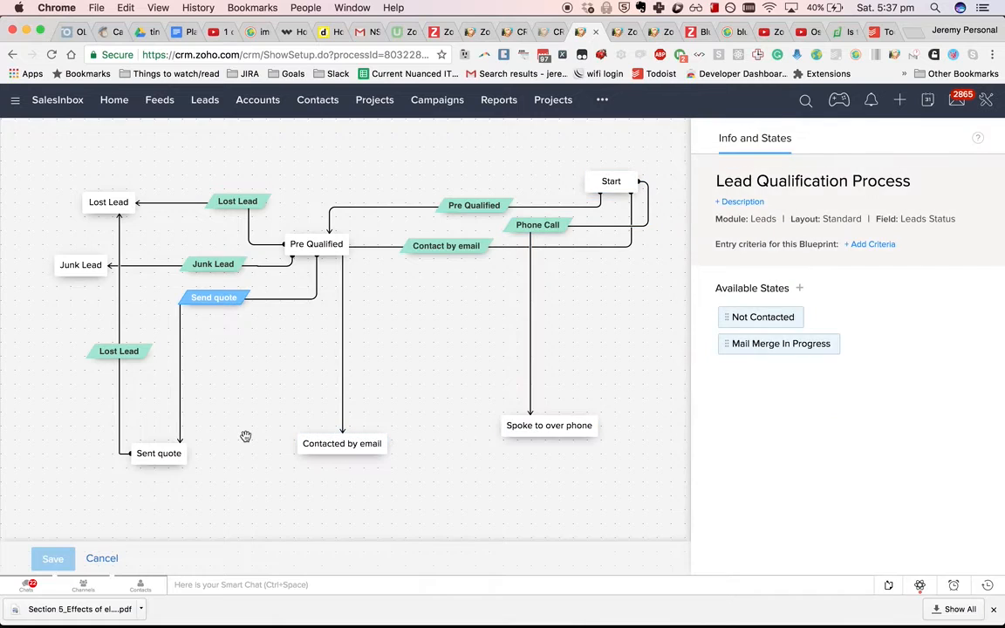
pyautogui.click(757, 208)
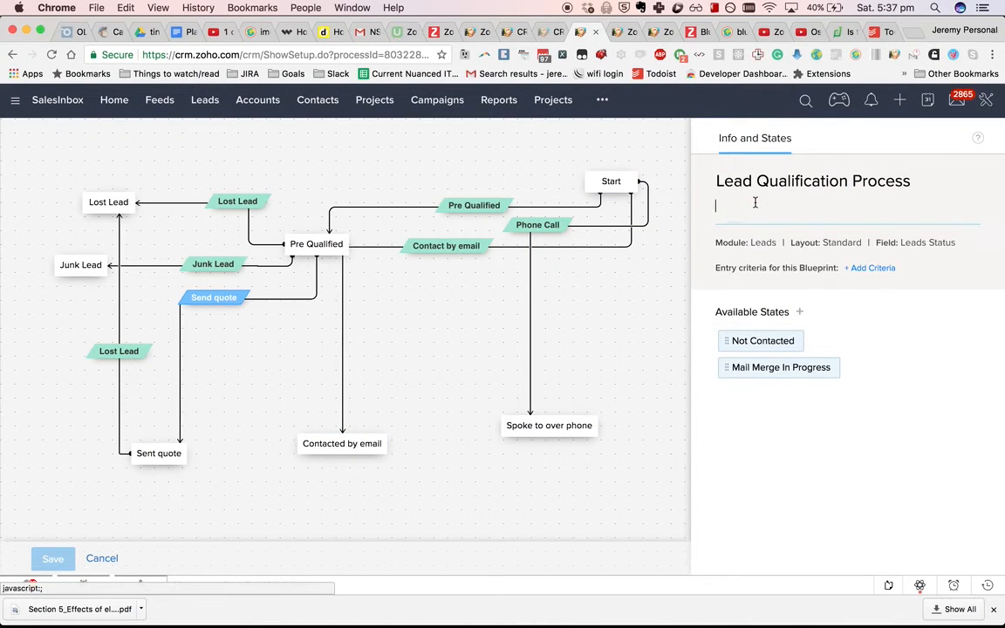
pyautogui.click(624, 325)
pyautogui.moveTo(611, 181); pyautogui.dragTo(506, 180)
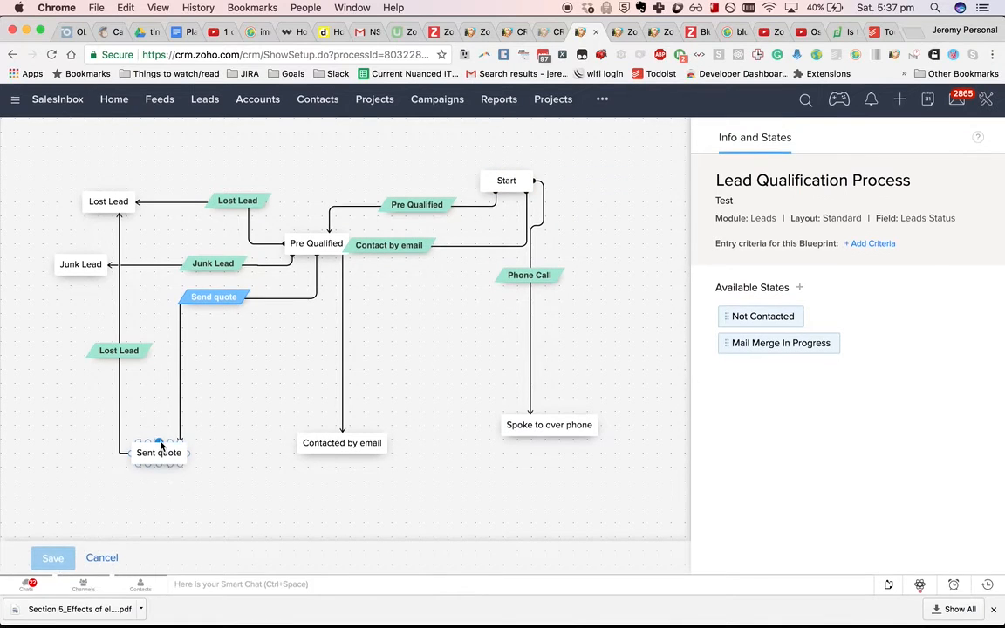
pyautogui.moveTo(151, 465); pyautogui.dragTo(258, 455)
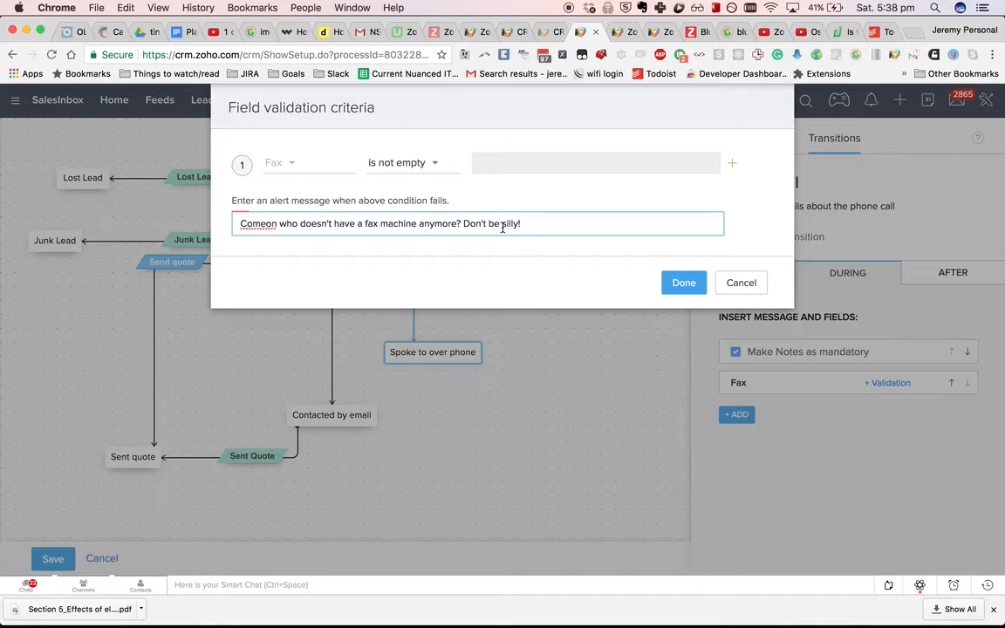
# - Apply the Phone Call transition's Fax validation with the alert message "Comeon who doesn't have a fax machine anymore? Don't be silly!"
pyautogui.click(684, 283)
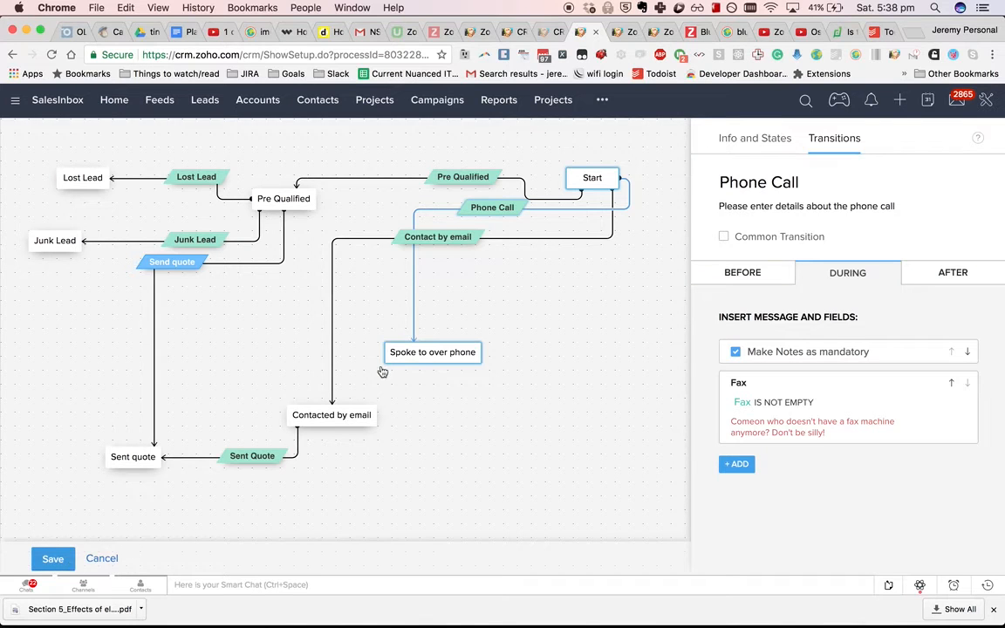
# - Create a new lead with company "Test fax" and last name "sdfdsfds" in the Leads module
pyautogui.click(616, 35)
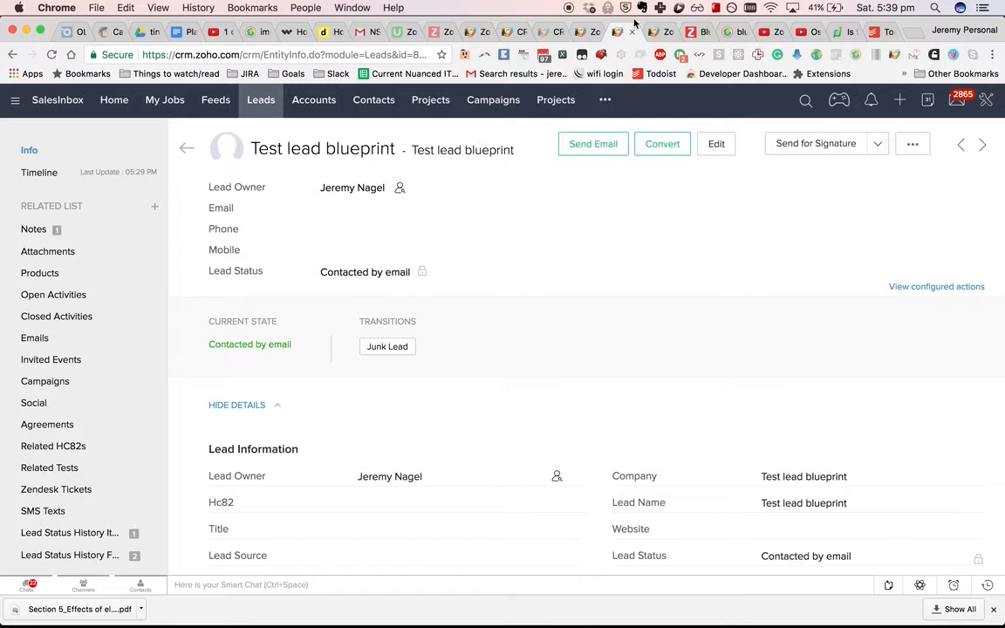
pyautogui.click(656, 31)
pyautogui.click(213, 155)
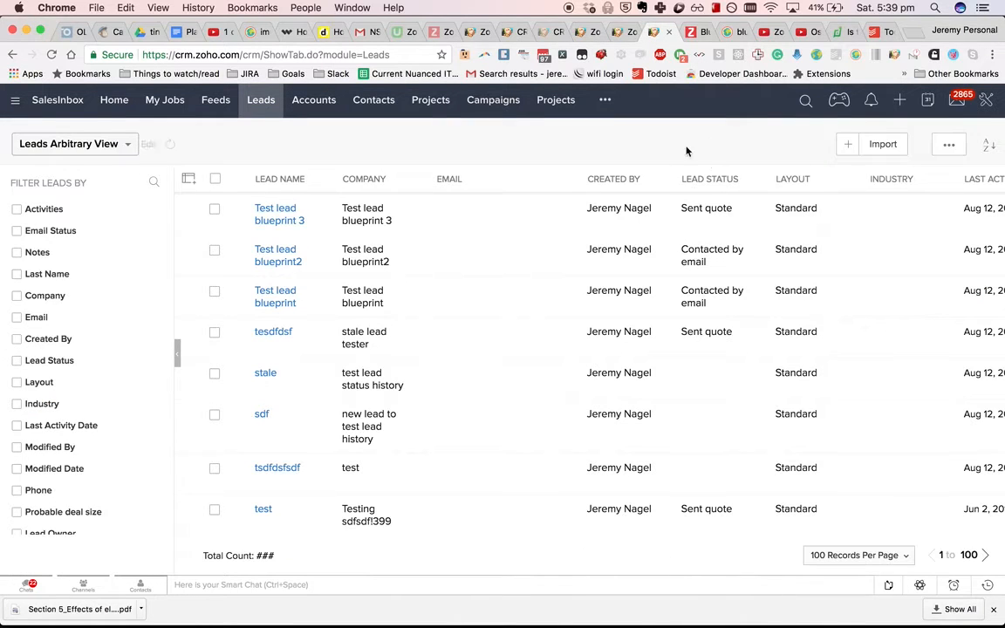
pyautogui.click(846, 144)
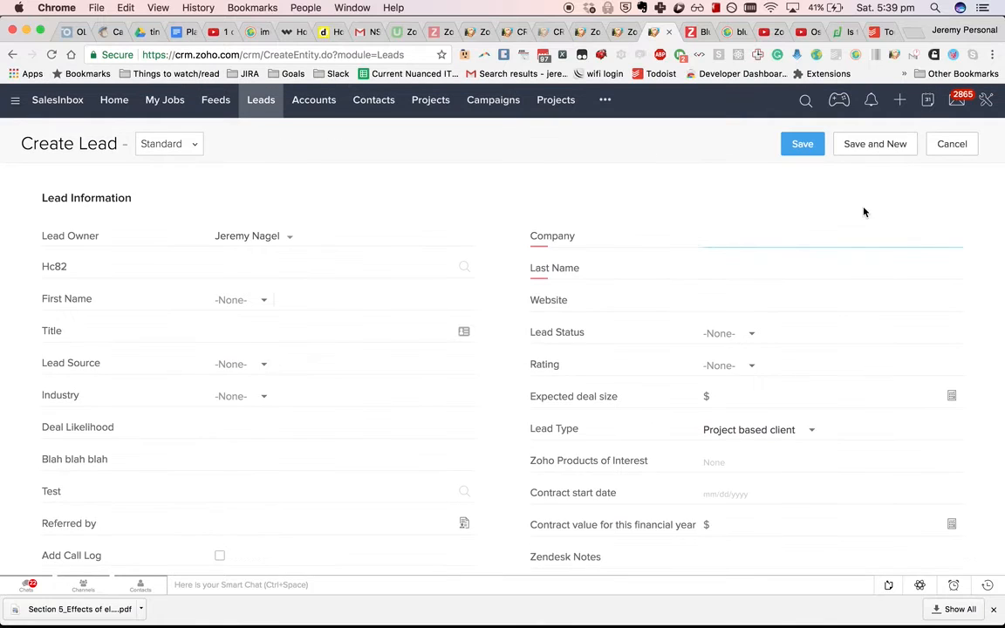
pyautogui.write('Test fax')
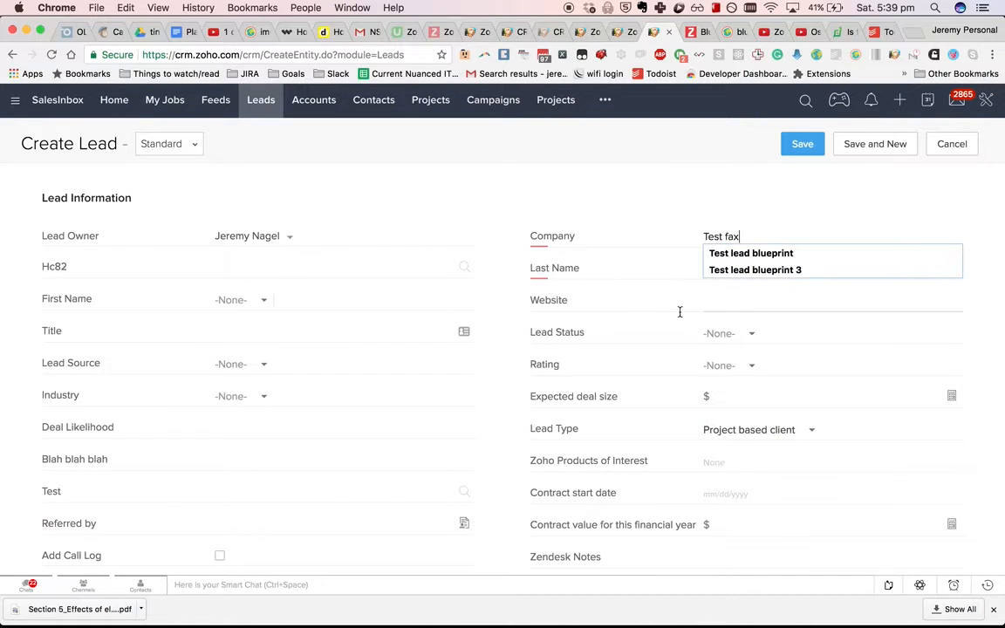
pyautogui.press('Tab')
pyautogui.write('sdfdsfds')
pyautogui.click(807, 141)
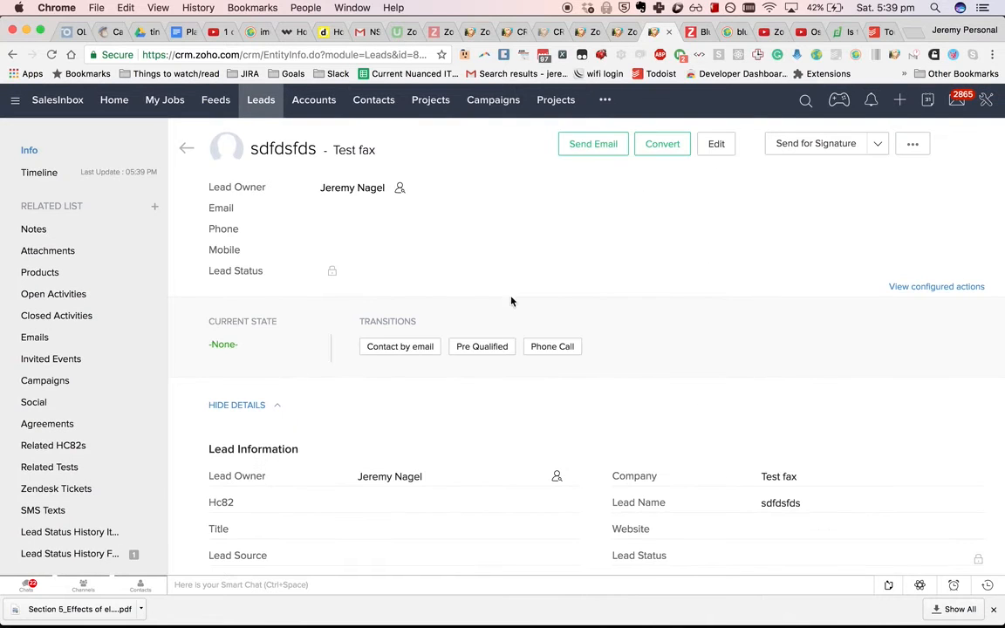
# - Run the Phone Call transition with note "sdfdfsdfs", trying to save it without a fax before saving it with fax "sdf"
pyautogui.click(559, 347)
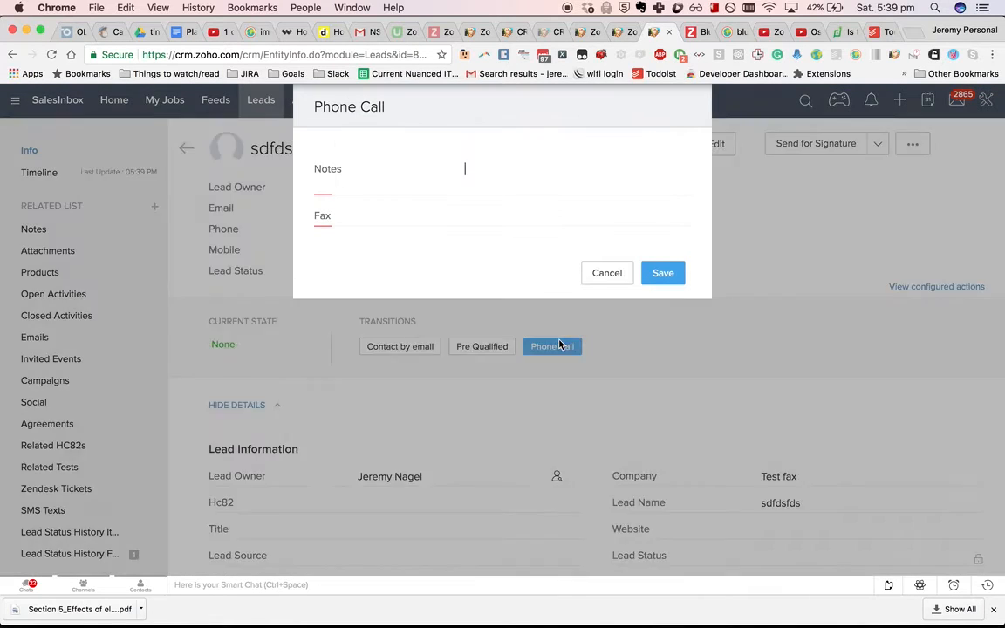
pyautogui.write('sdfdfsdfs')
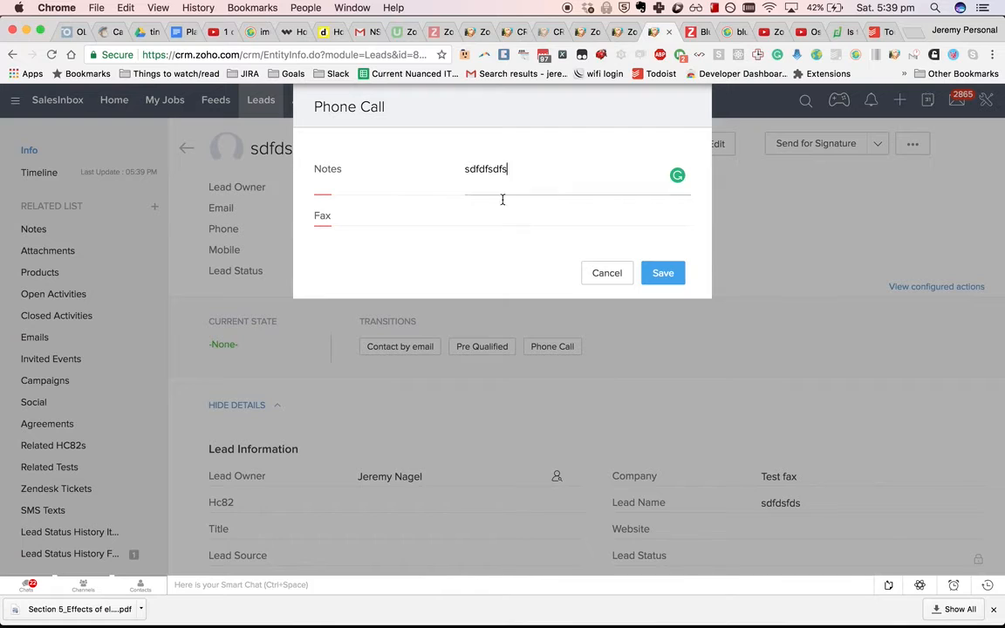
pyautogui.click(498, 214)
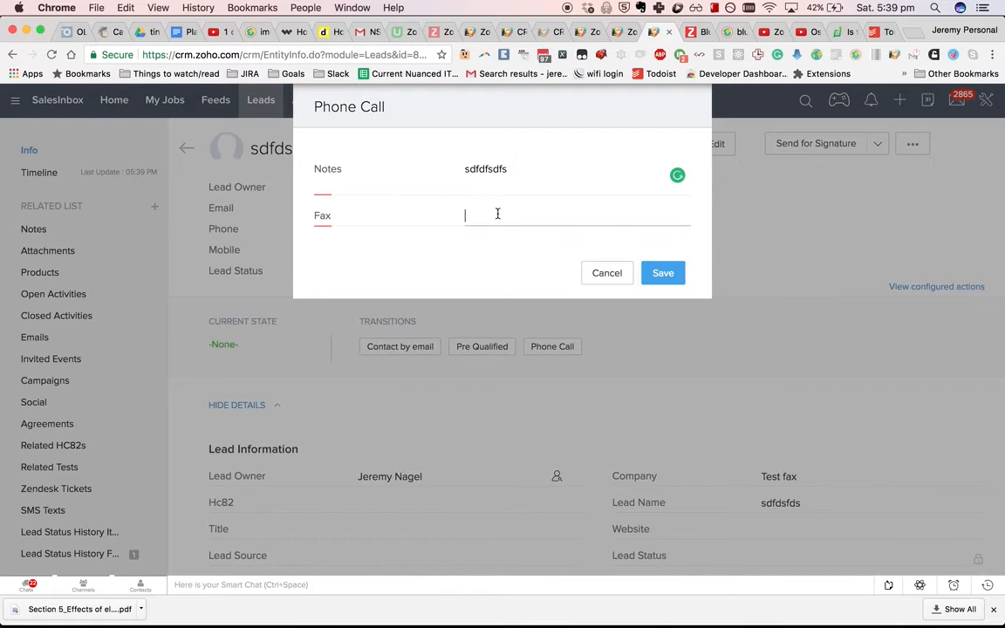
pyautogui.click(670, 277)
pyautogui.write('sdf')
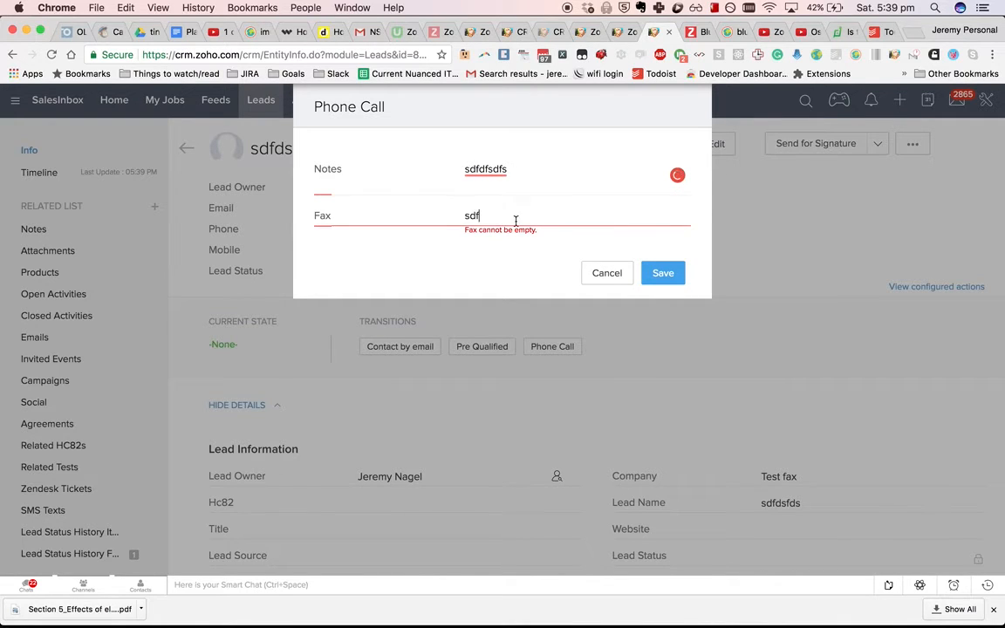
pyautogui.click(653, 273)
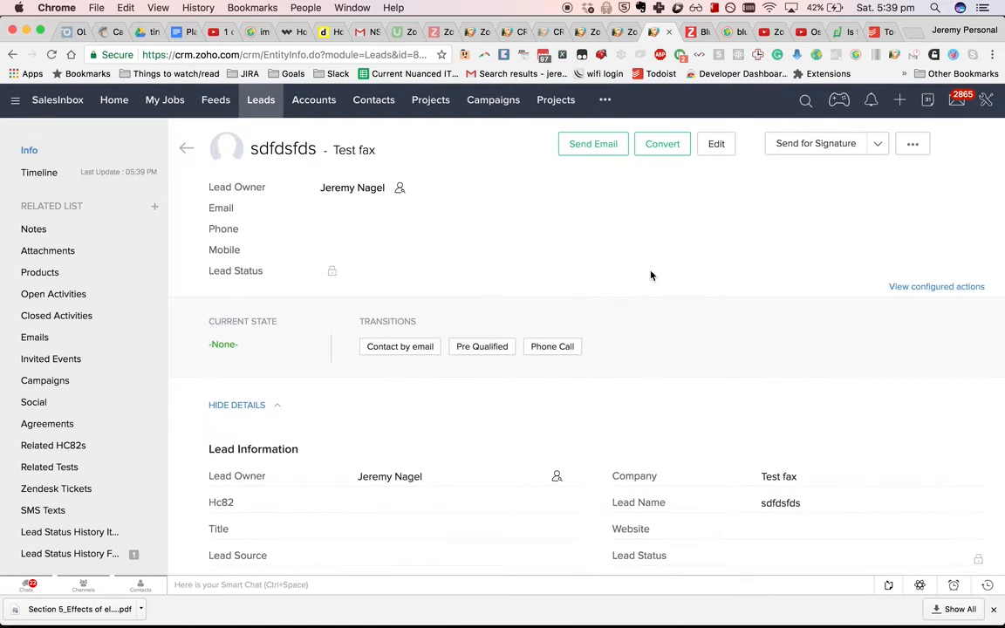
# - Change the Fax field in the lead's contact details to 123 and save it
pyautogui.scroll(-5, 650, 276)
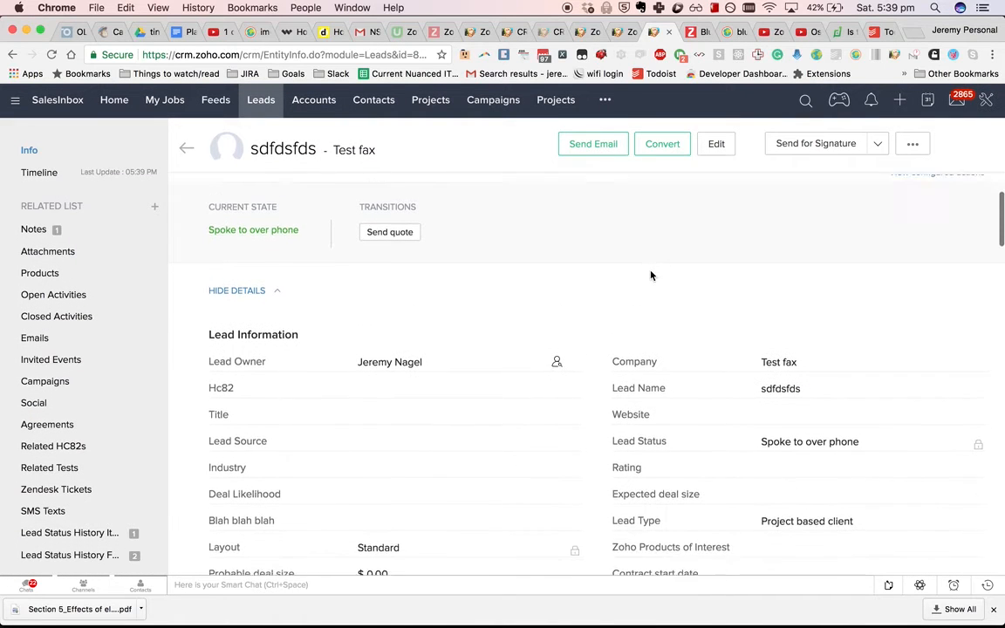
pyautogui.scroll(-8, 650, 276)
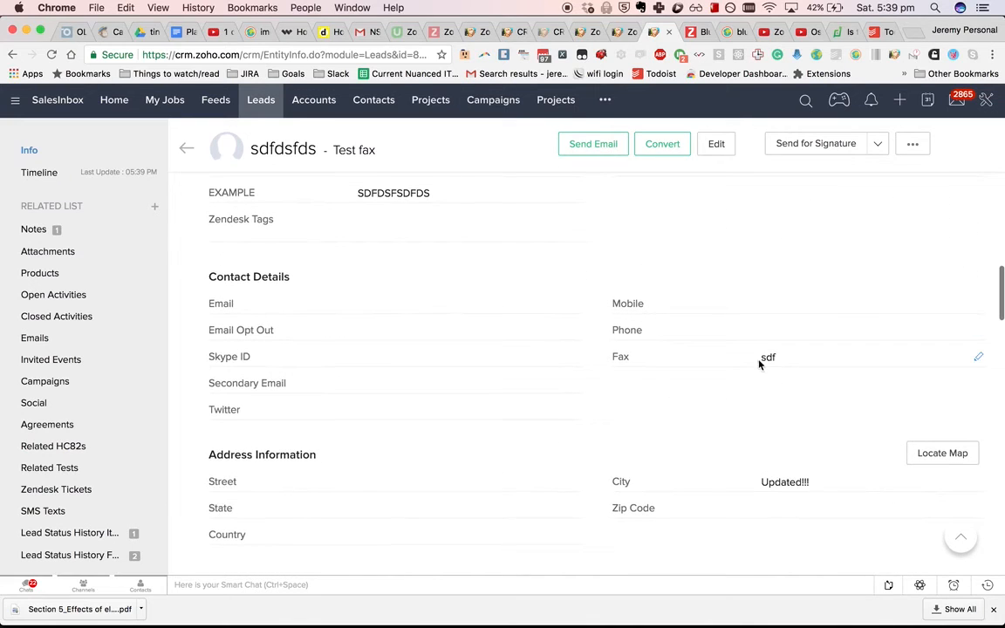
pyautogui.click(978, 359)
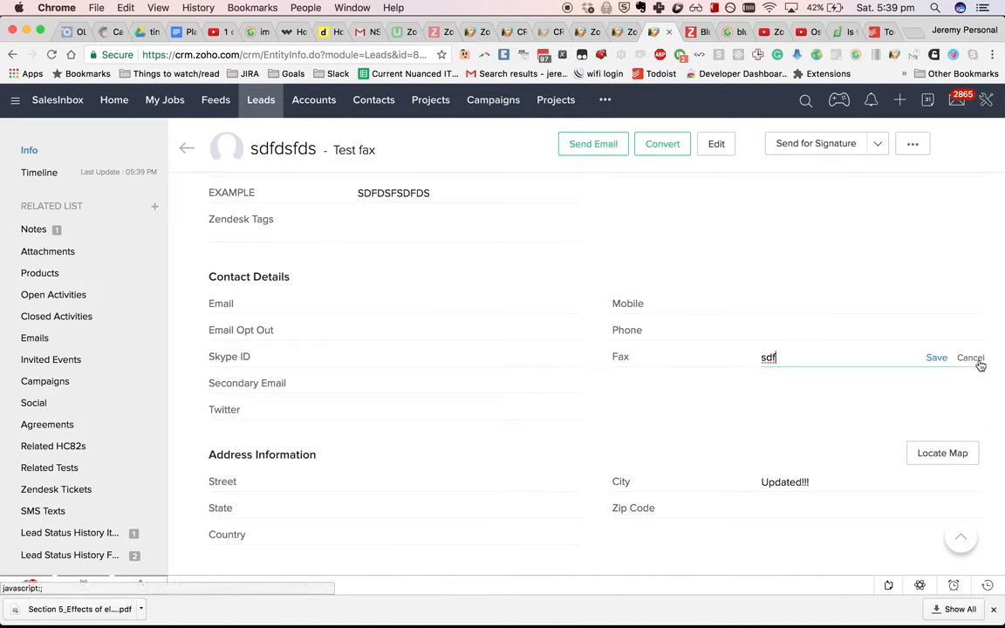
pyautogui.doubleClick(790, 354)
pyautogui.write('123')
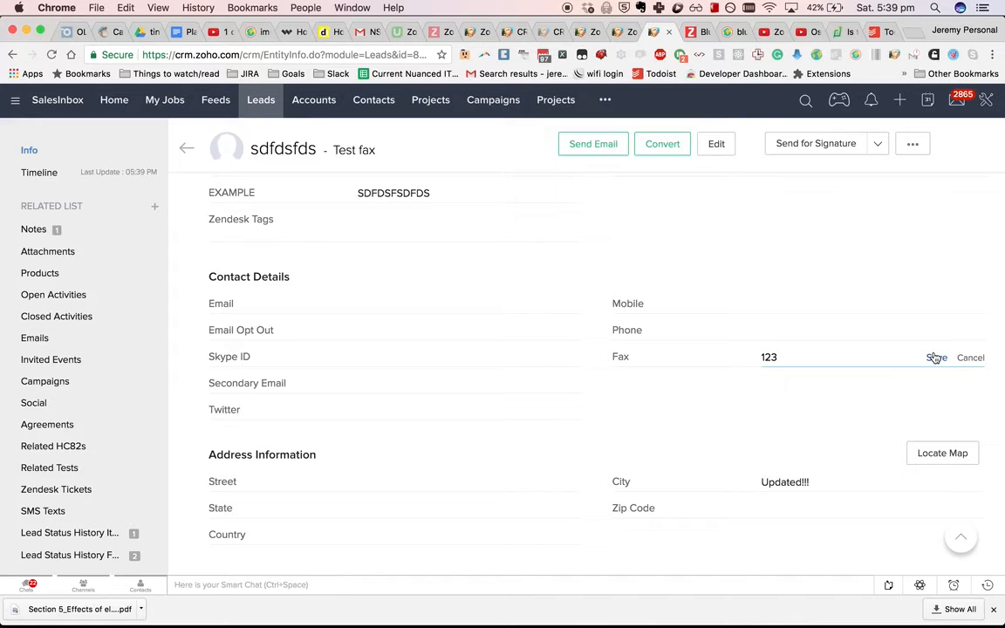
pyautogui.click(936, 358)
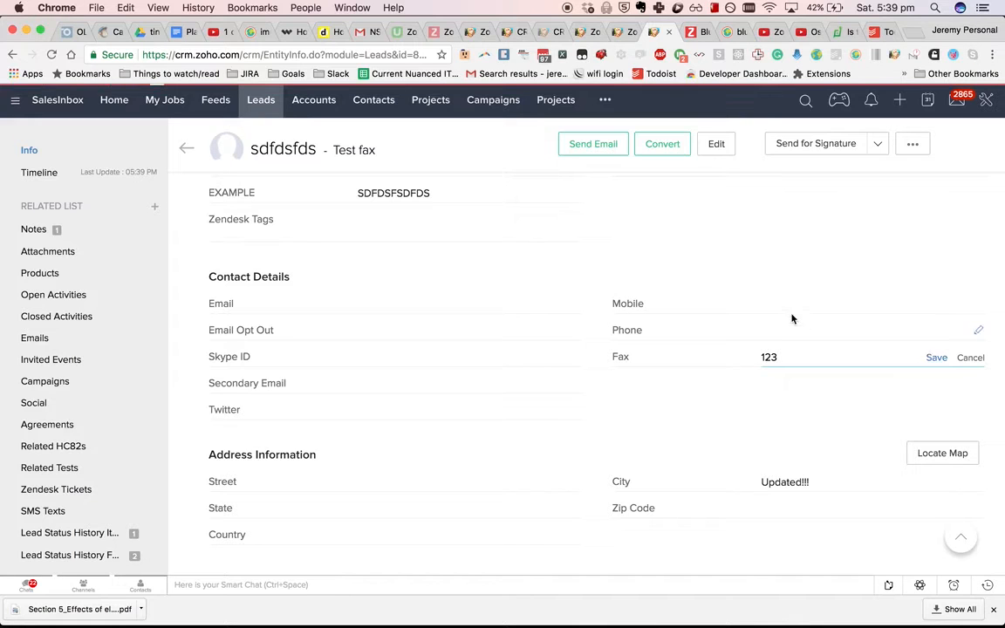
# - Open the Fax validation criteria of the Phone Call transition in the Lead Qualification Process blueprint
pyautogui.click(624, 33)
pyautogui.click(581, 32)
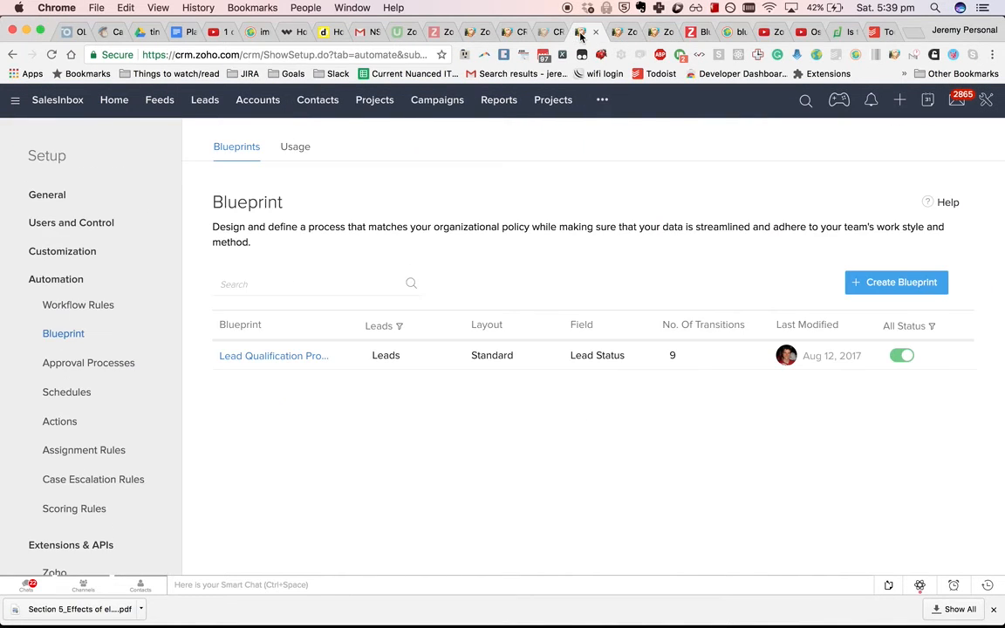
pyautogui.click(267, 358)
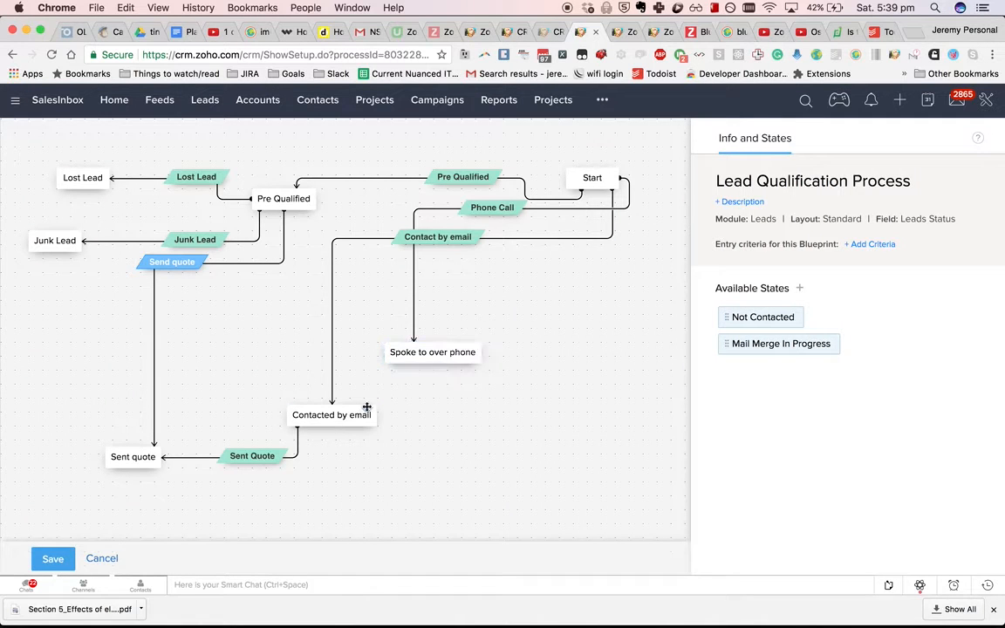
pyautogui.click(484, 208)
pyautogui.click(849, 273)
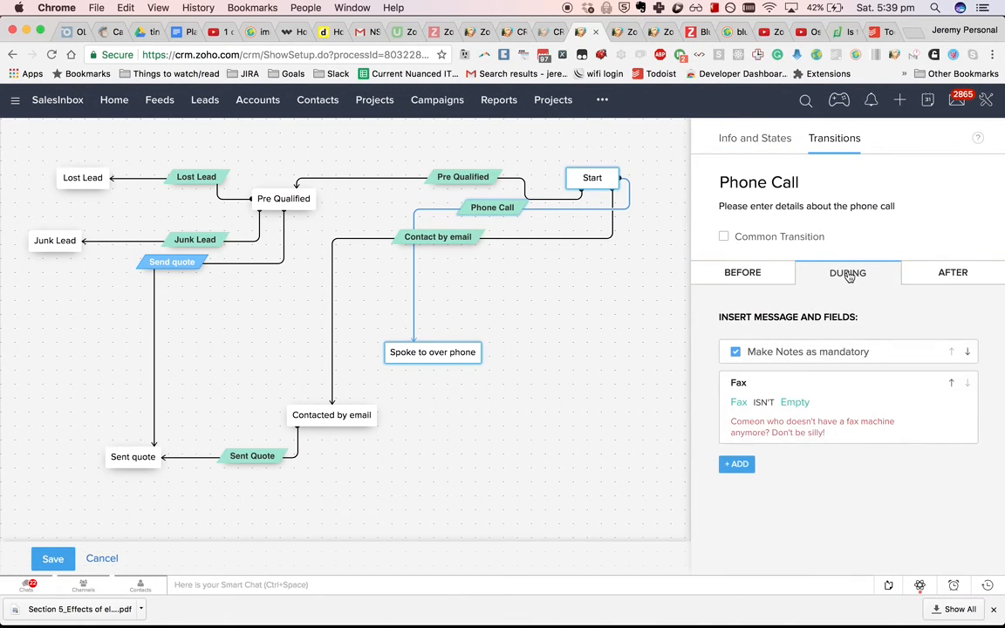
pyautogui.click(808, 432)
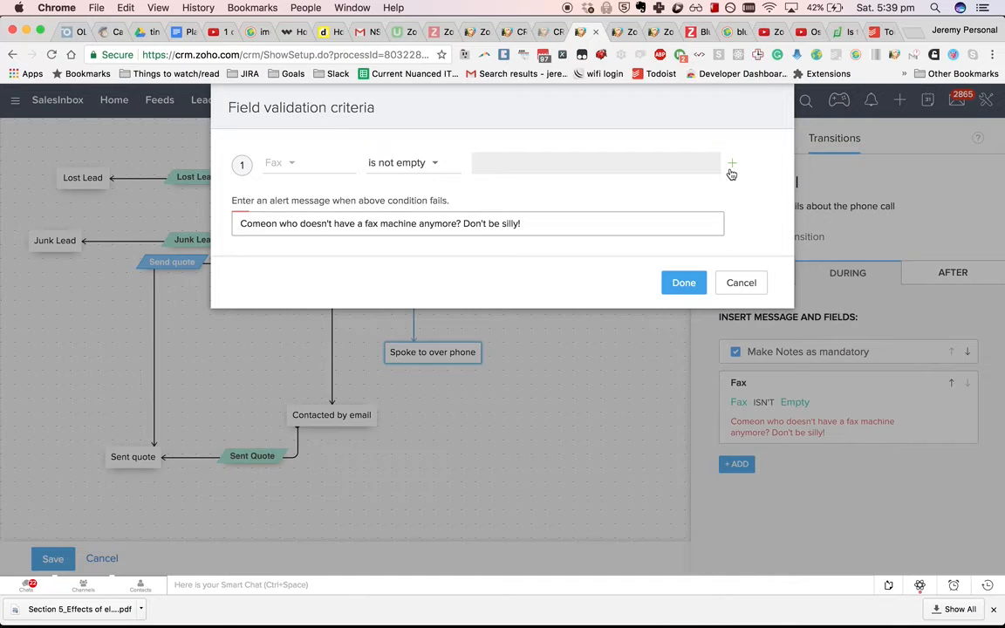
# - Add a second validation criterion requiring that Fax doesn't contain "d"
pyautogui.click(731, 170)
pyautogui.click(389, 208)
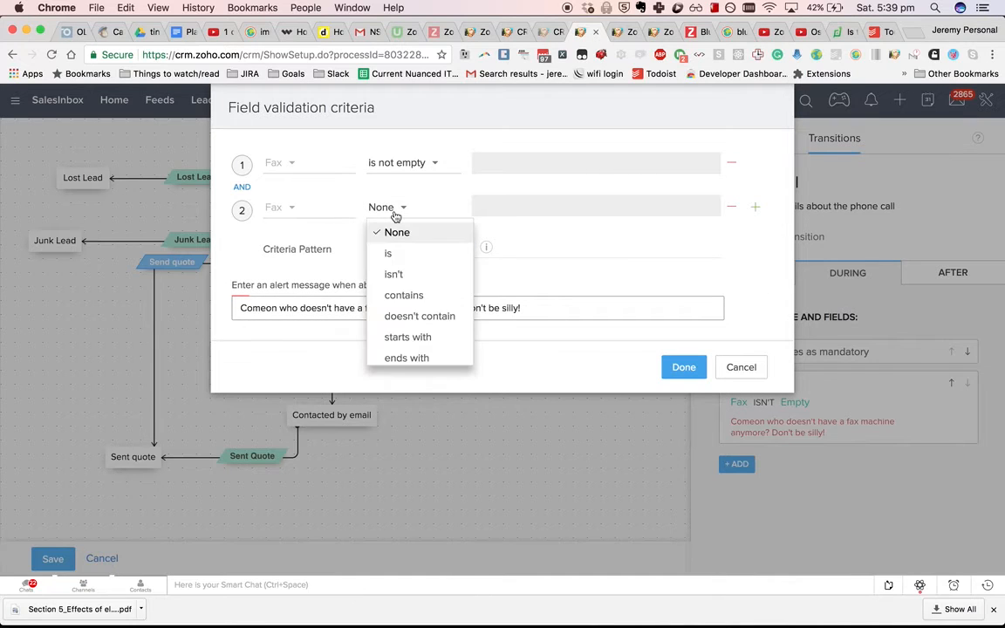
pyautogui.scroll(-1, 403, 298)
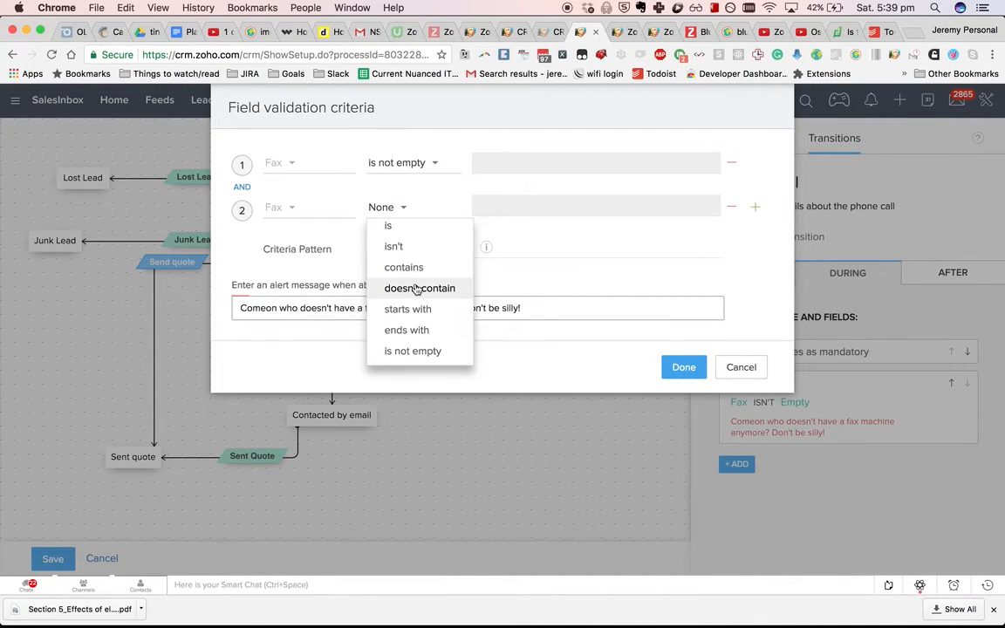
pyautogui.click(417, 289)
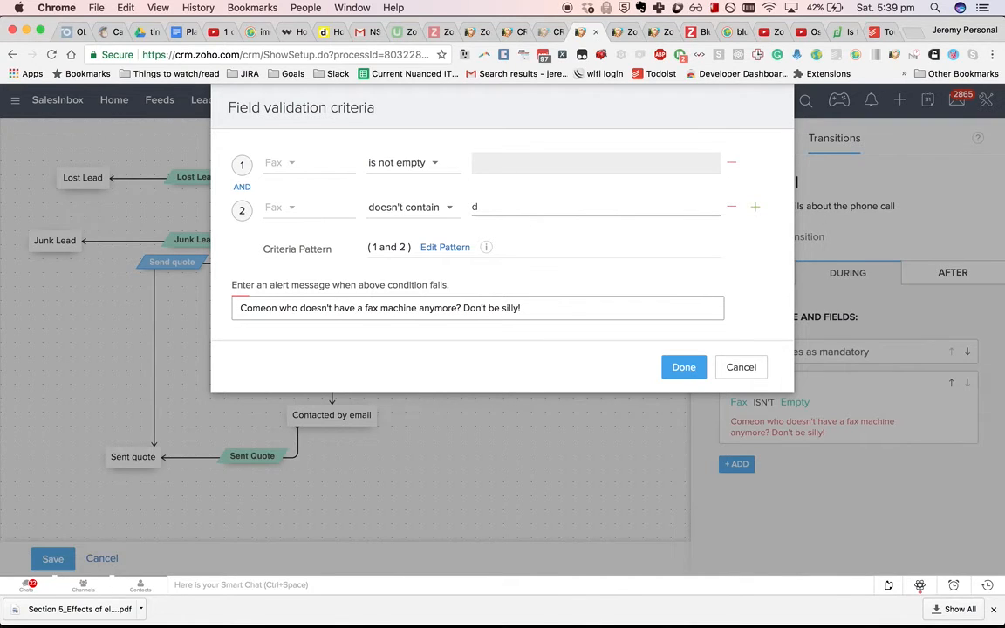
pyautogui.write('d')
# - Add a third Fax criterion with the "doesn't contain" condition, then apply the validation and save the blueprint
pyautogui.click(756, 207)
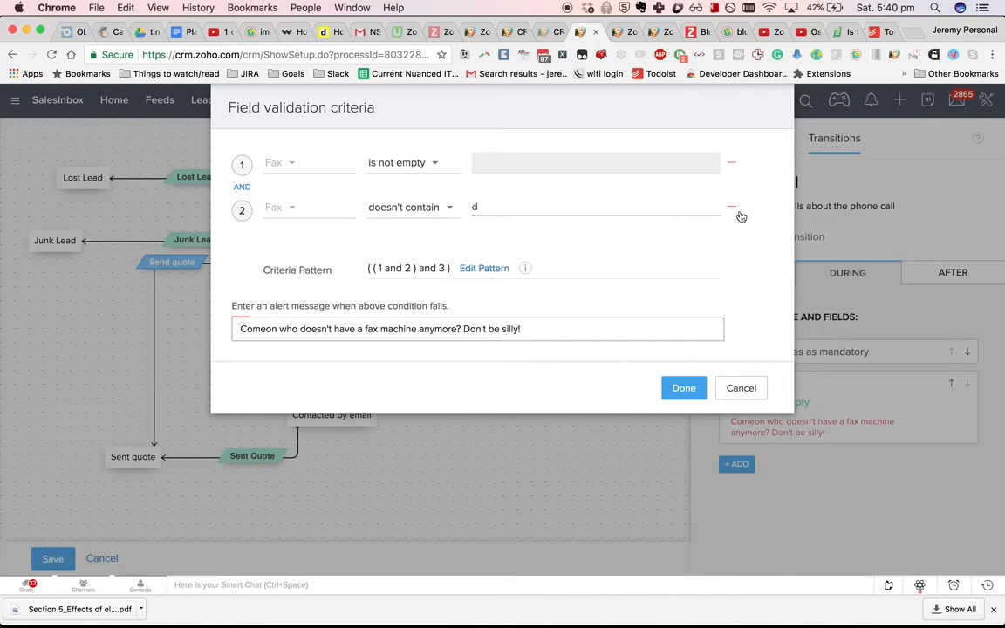
pyautogui.click(405, 259)
pyautogui.click(422, 358)
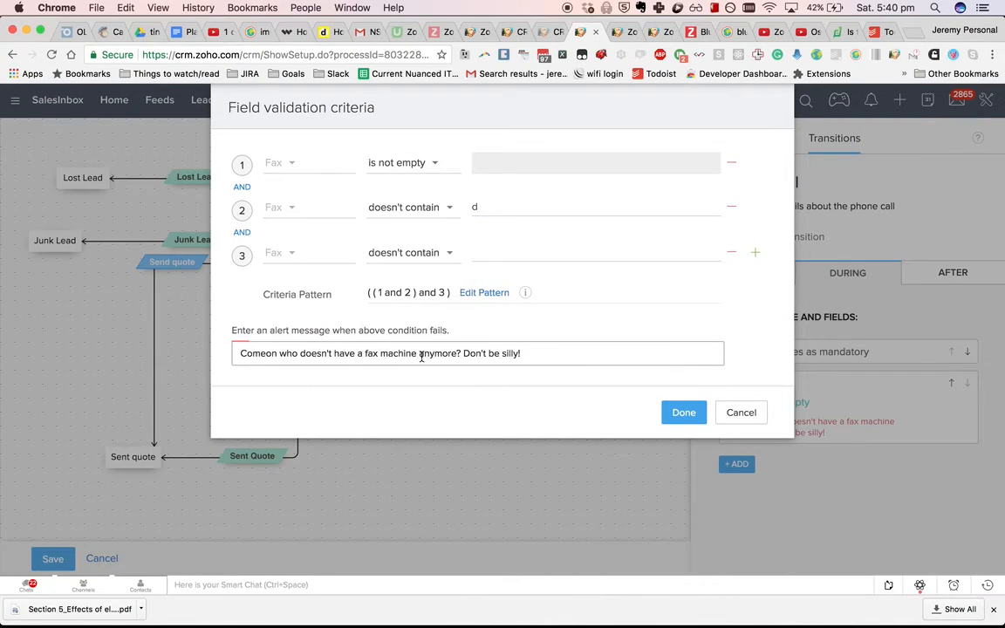
pyautogui.click(497, 242)
pyautogui.click(688, 414)
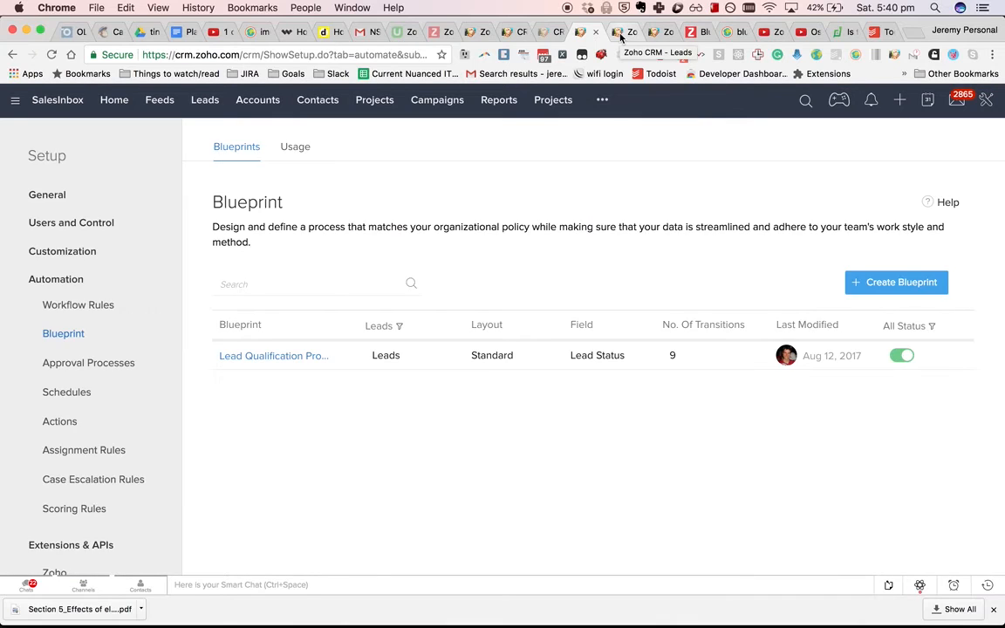
# - Create a new lead in the Leads module with "sdsfdsfds test fax" as both company and last name
pyautogui.click(620, 35)
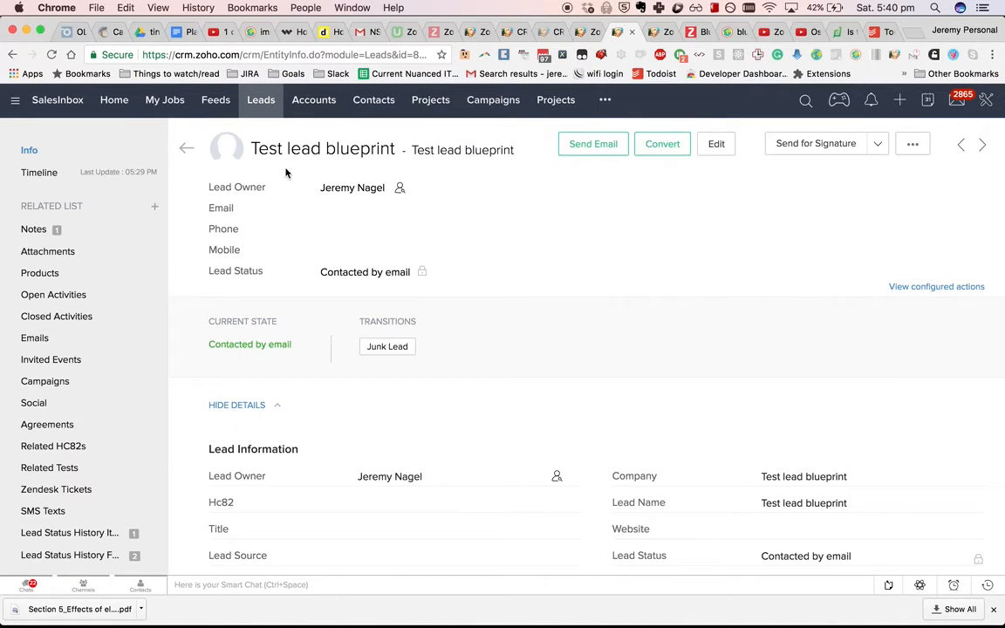
pyautogui.click(185, 147)
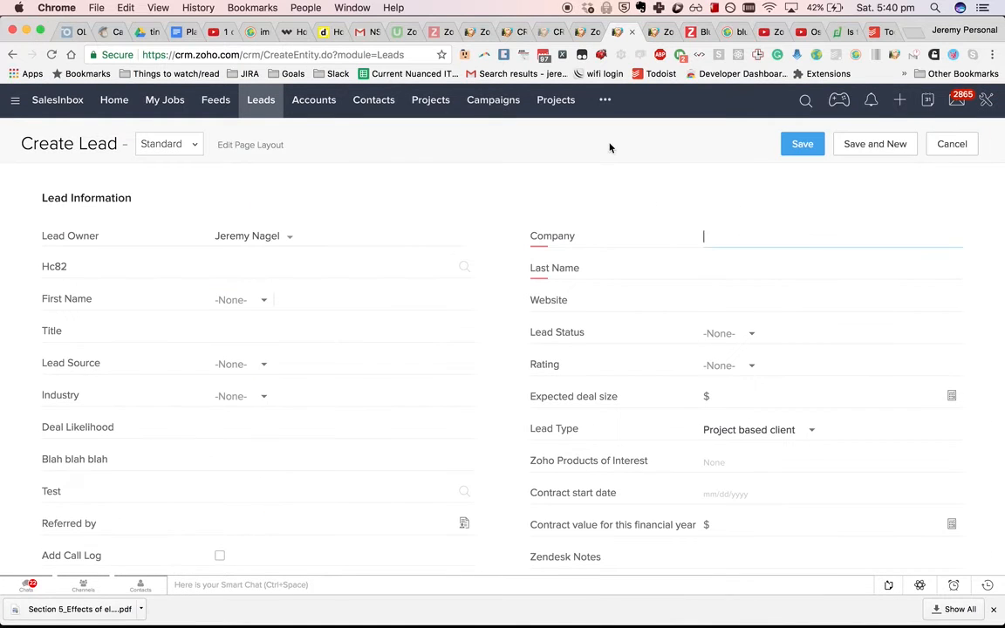
pyautogui.write('sdsfdsfds')
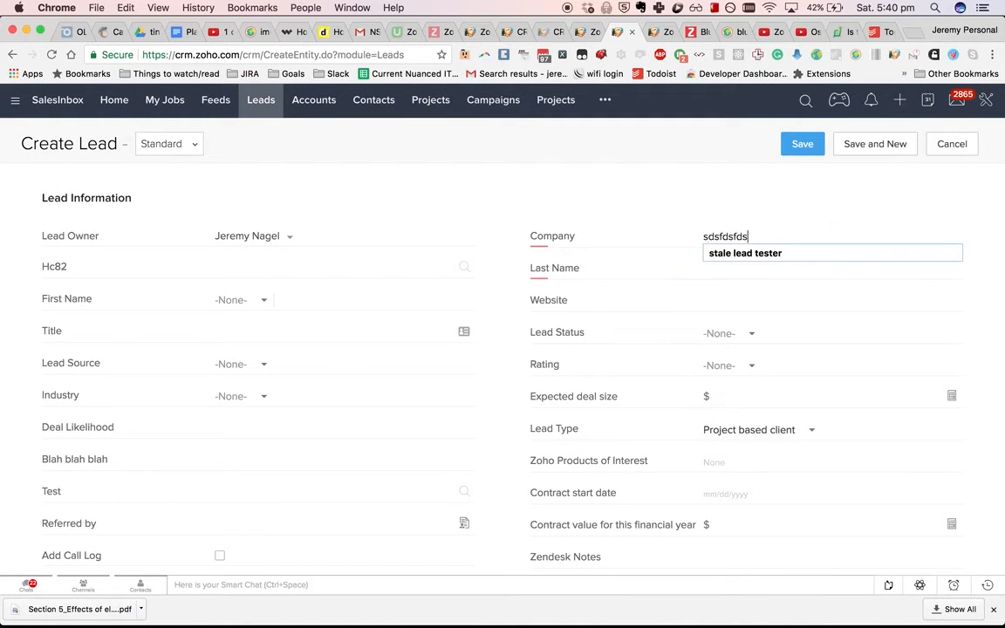
pyautogui.write(' test fax')
pyautogui.hotkey('ctrl', 'a')
pyautogui.hotkey('ctrl', 'c')
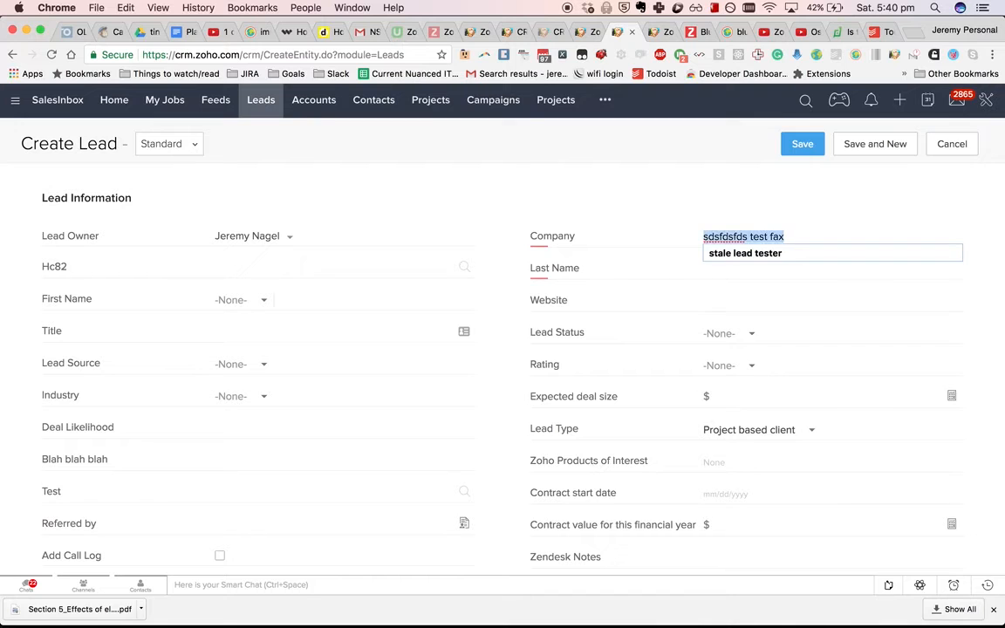
pyautogui.click(758, 255)
pyautogui.hotkey('ctrl', 'v')
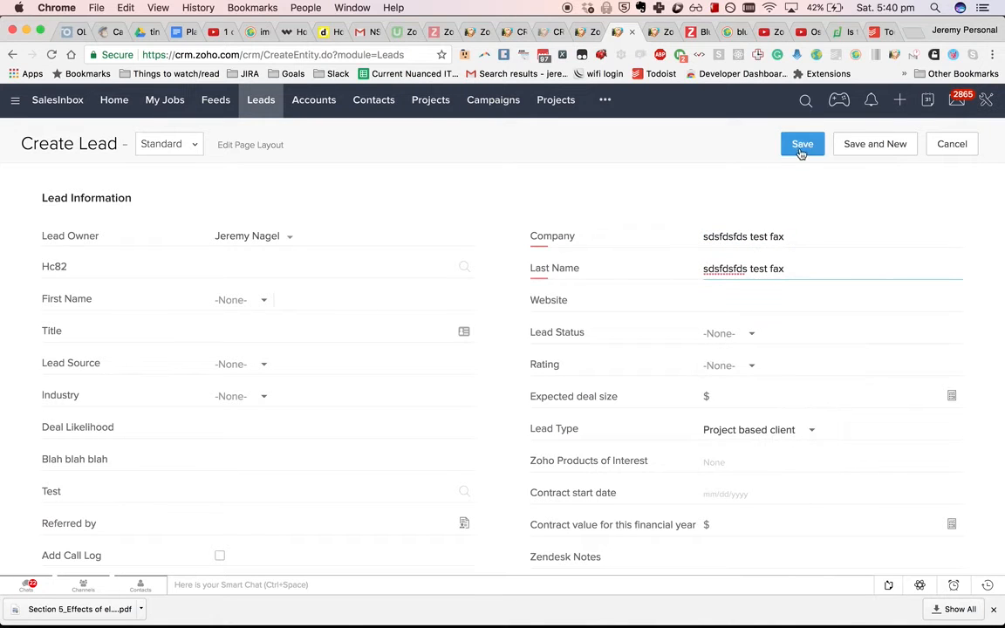
pyautogui.click(801, 149)
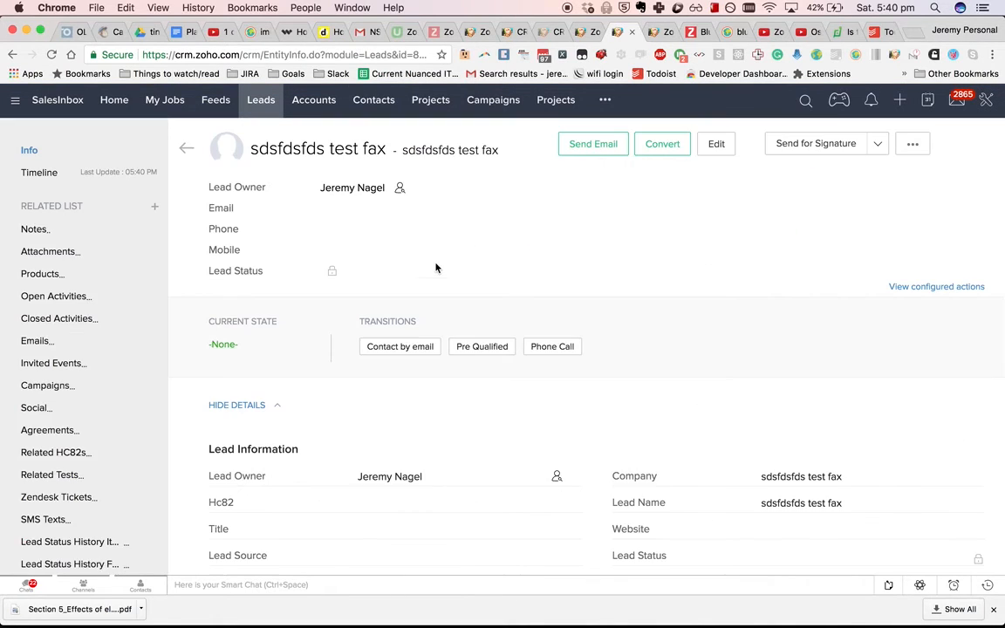
# - Try to save the Phone Call transition on the new lead with note "ssdfdsfdsf" and fax "da"
pyautogui.click(552, 353)
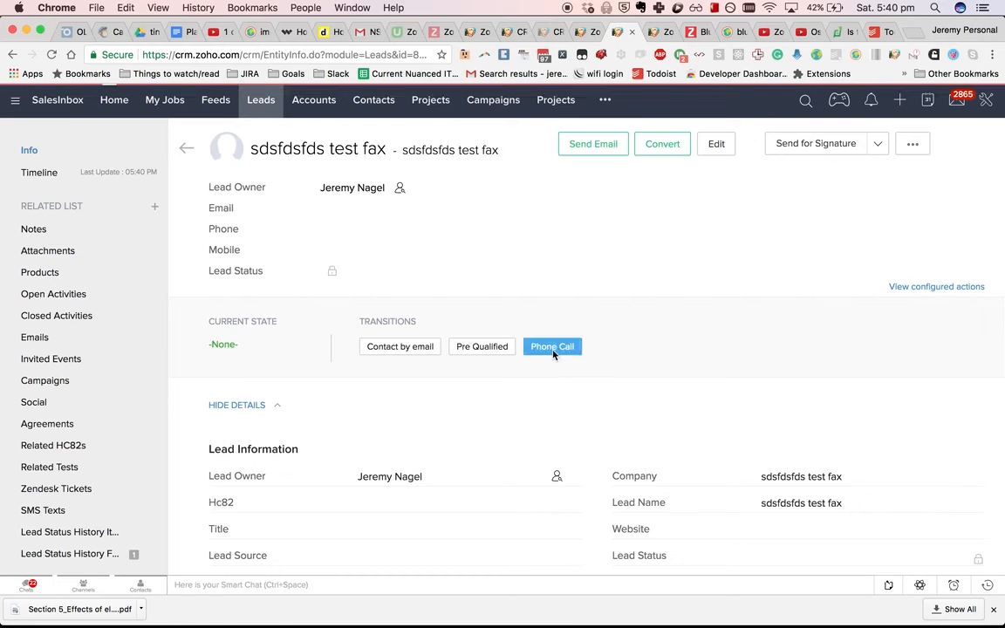
pyautogui.write('ssdfdsfdsf')
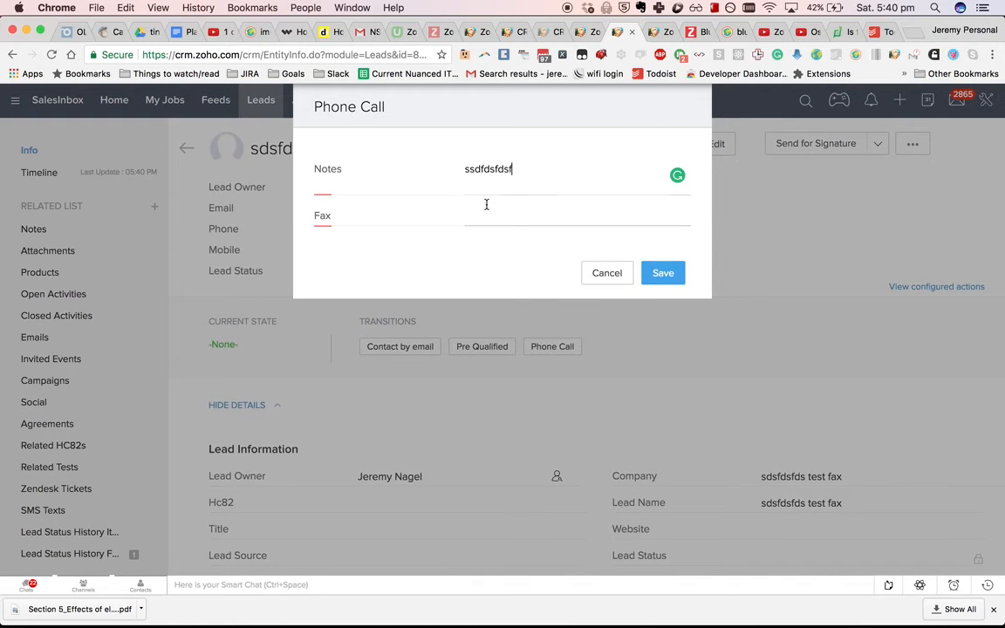
pyautogui.click(487, 208)
pyautogui.write('da')
pyautogui.click(665, 276)
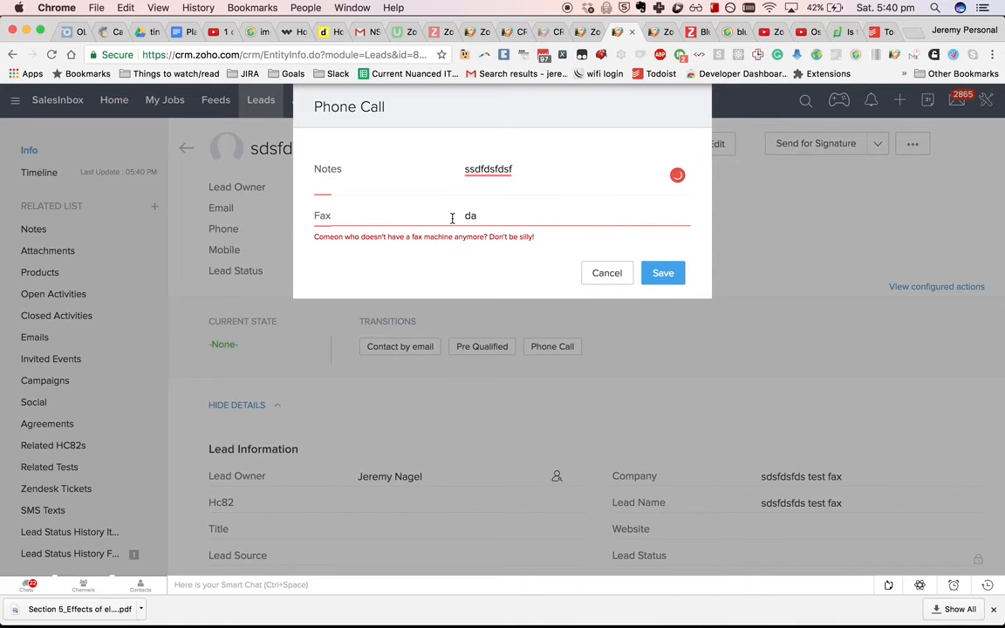
# - Replace the fax entry with a digits-only fax number and save the Phone Call transition
pyautogui.doubleClick(481, 213)
pyautogui.write('12323432')
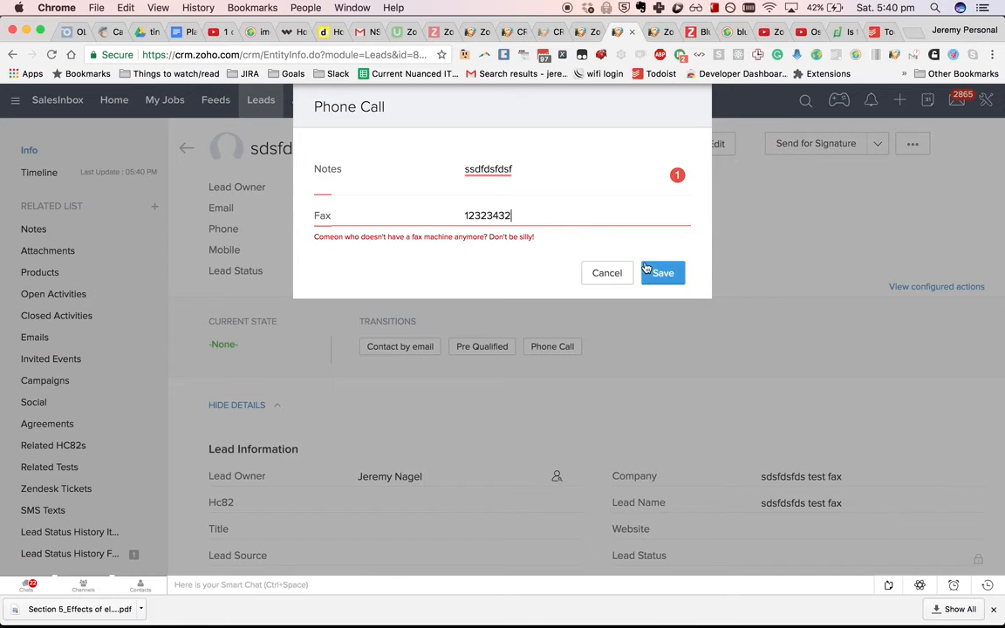
pyautogui.click(680, 276)
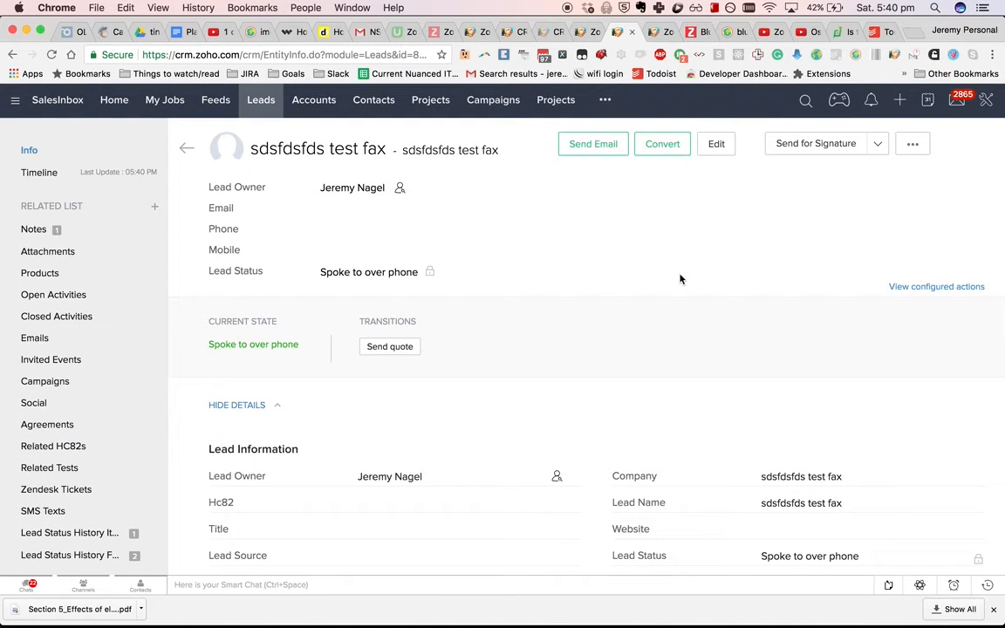
# - Run the Send quote transition with the note "Sent them a quote for $10k" and check the lead's notes
pyautogui.click(393, 346)
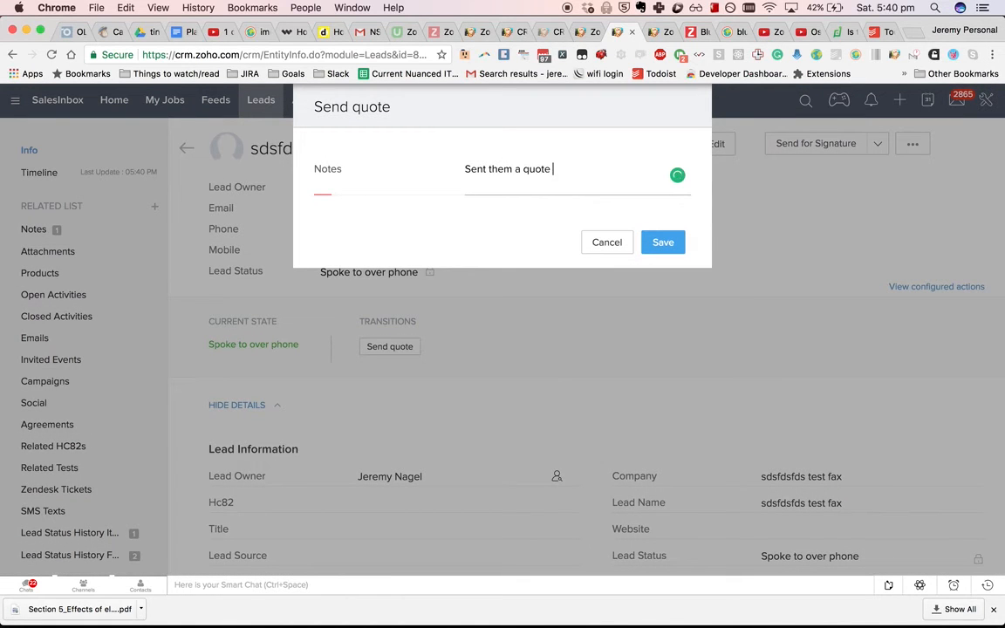
pyautogui.write('Sent them a quote for $10k')
pyautogui.click(671, 241)
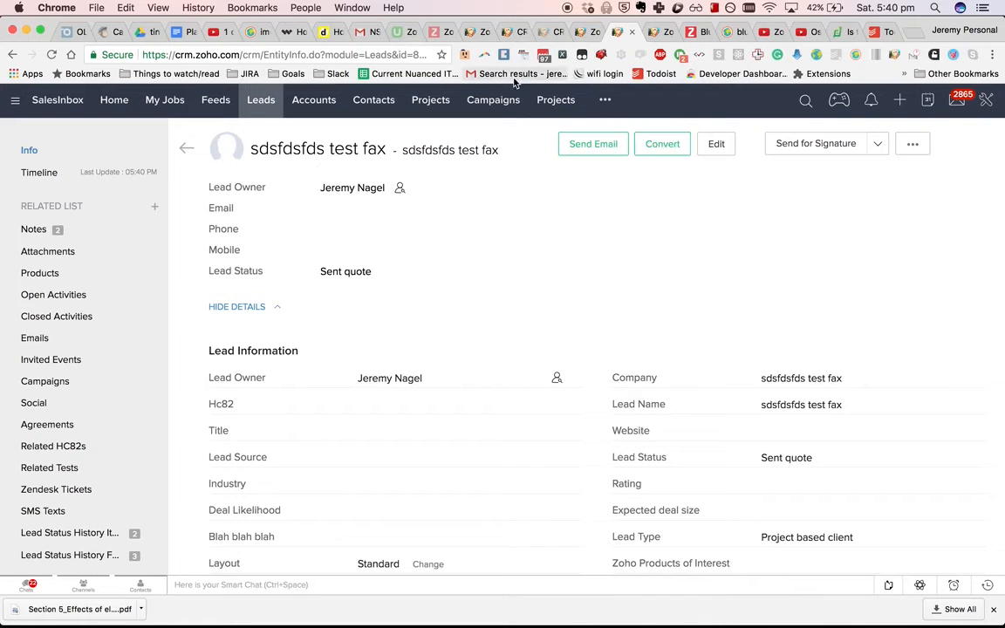
pyautogui.scroll(-5, 526, 201)
pyautogui.scroll(-10, 525, 202)
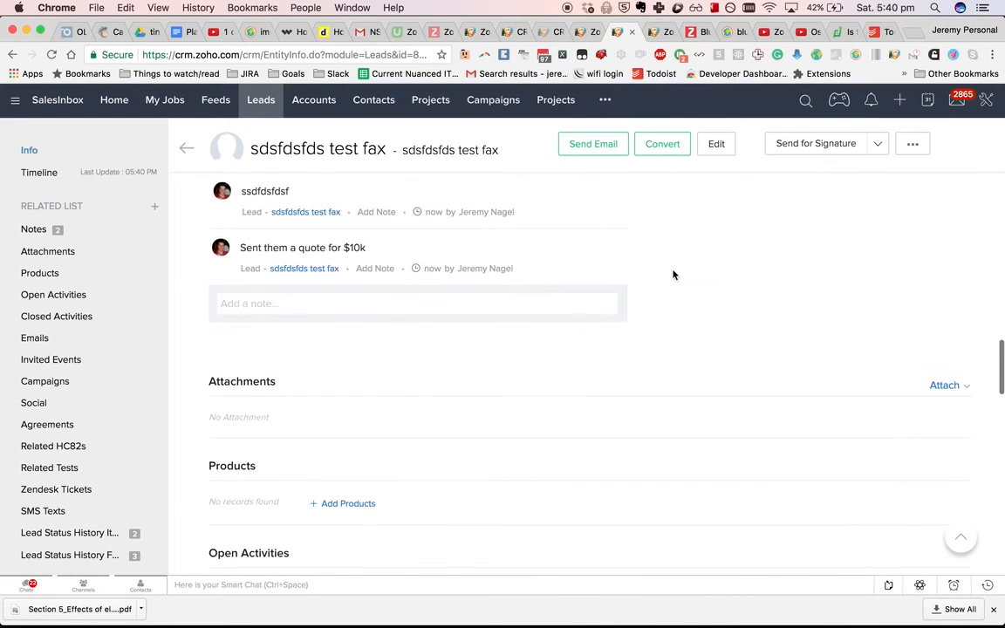
pyautogui.scroll(7, 674, 275)
pyautogui.scroll(5, 673, 275)
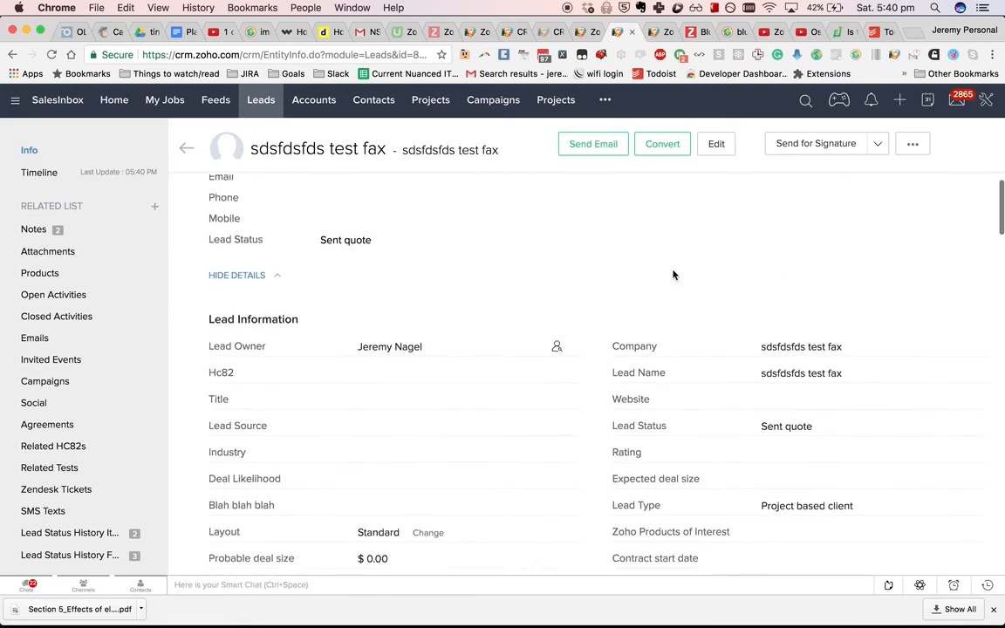
# - Add a transition named "Lost Lead" from the Sent quote state to the Lost Lead state in the Lead Qualification Process blueprint
pyautogui.click(579, 35)
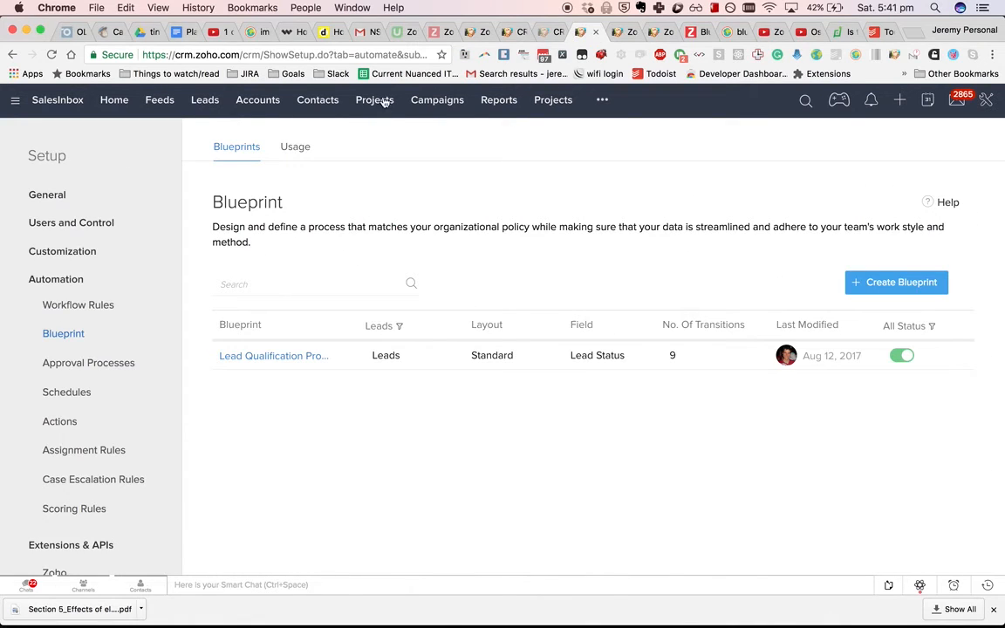
pyautogui.click(299, 357)
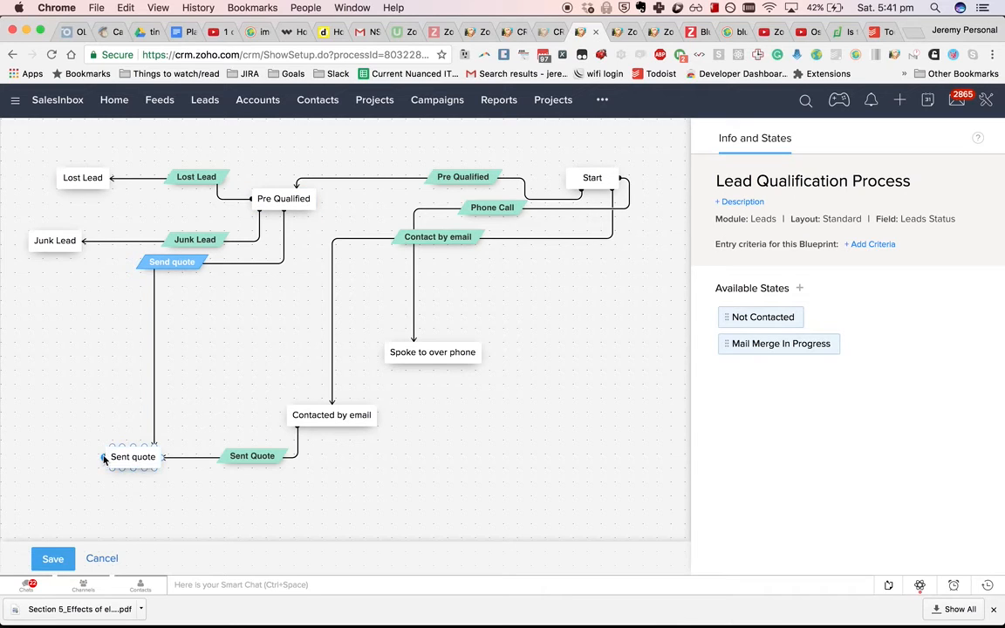
pyautogui.moveTo(104, 458); pyautogui.dragTo(95, 176)
pyautogui.click(102, 343)
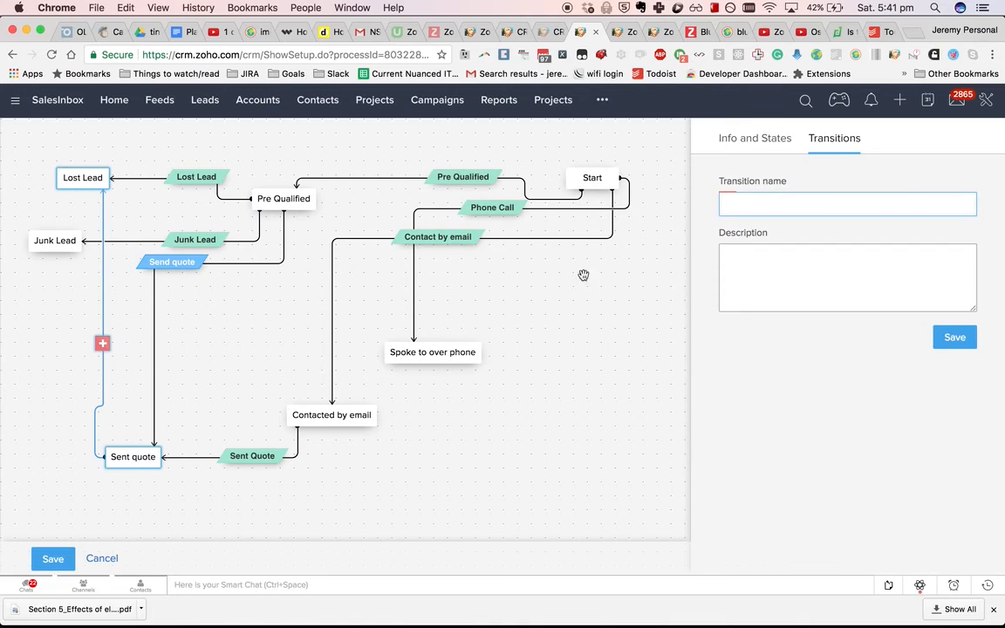
pyautogui.write('Lost Lead')
pyautogui.click(939, 337)
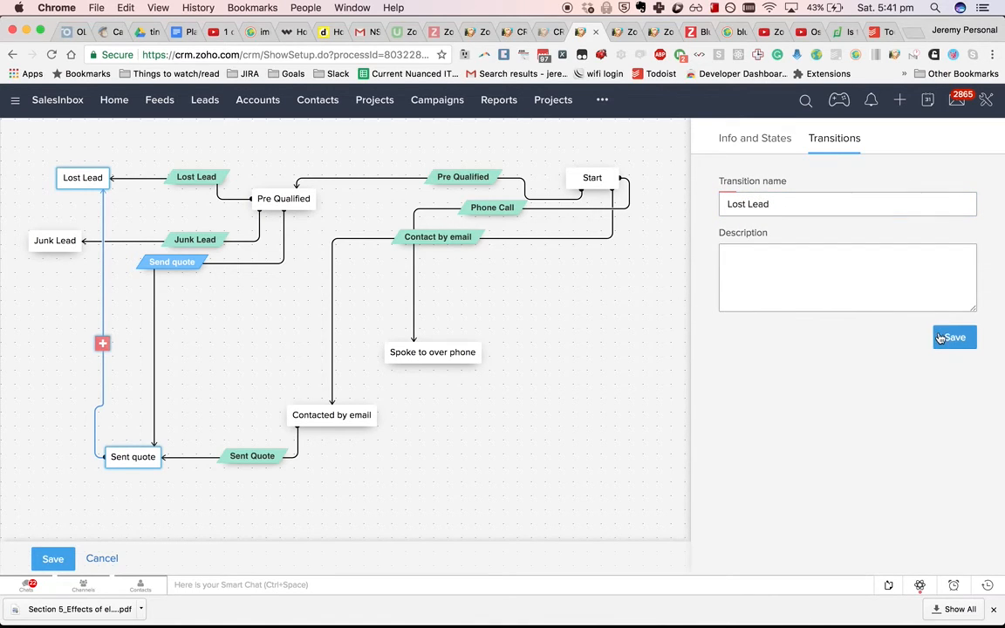
# - Set the new Lost Lead transition's message to ":( Why did we lose the lead?"
pyautogui.click(829, 274)
pyautogui.click(746, 204)
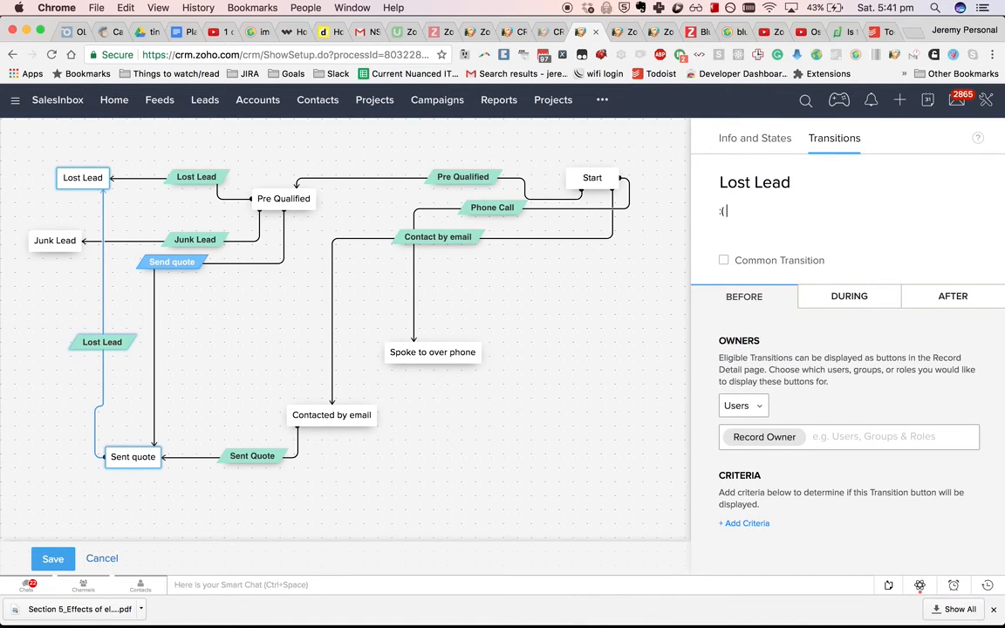
pyautogui.write(':( Why did we lose th')
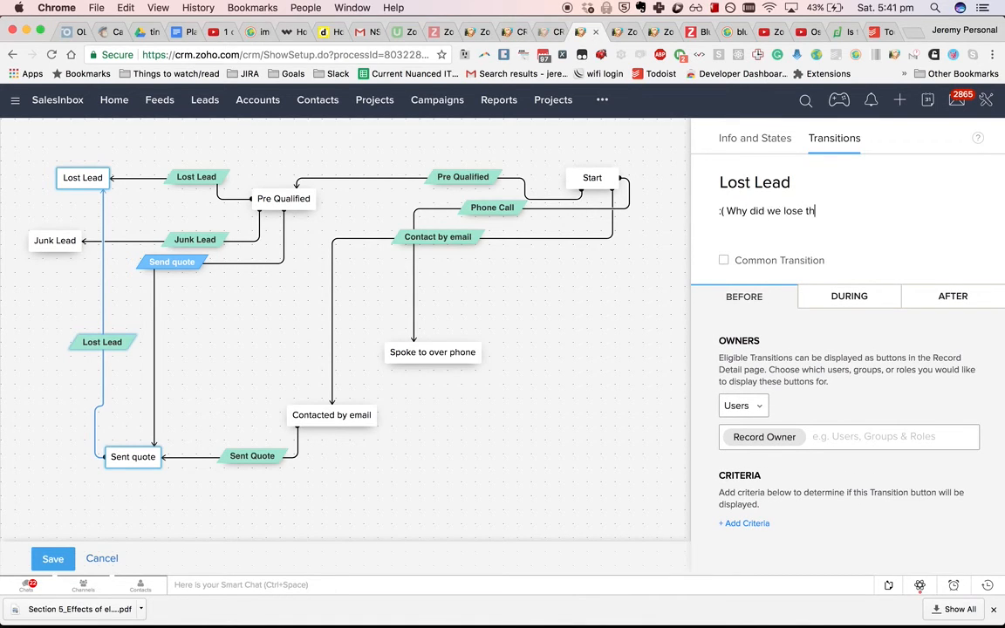
pyautogui.write('e lead?')
pyautogui.press('Return')
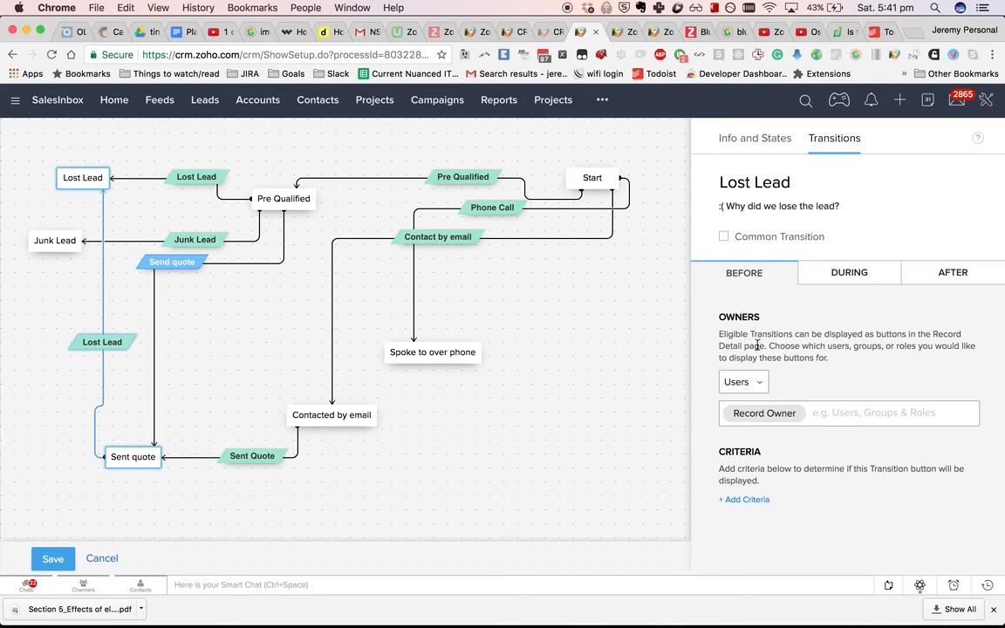
# - Make notes mandatory during the new Lost Lead transition and save the blueprint
pyautogui.click(837, 277)
pyautogui.click(736, 351)
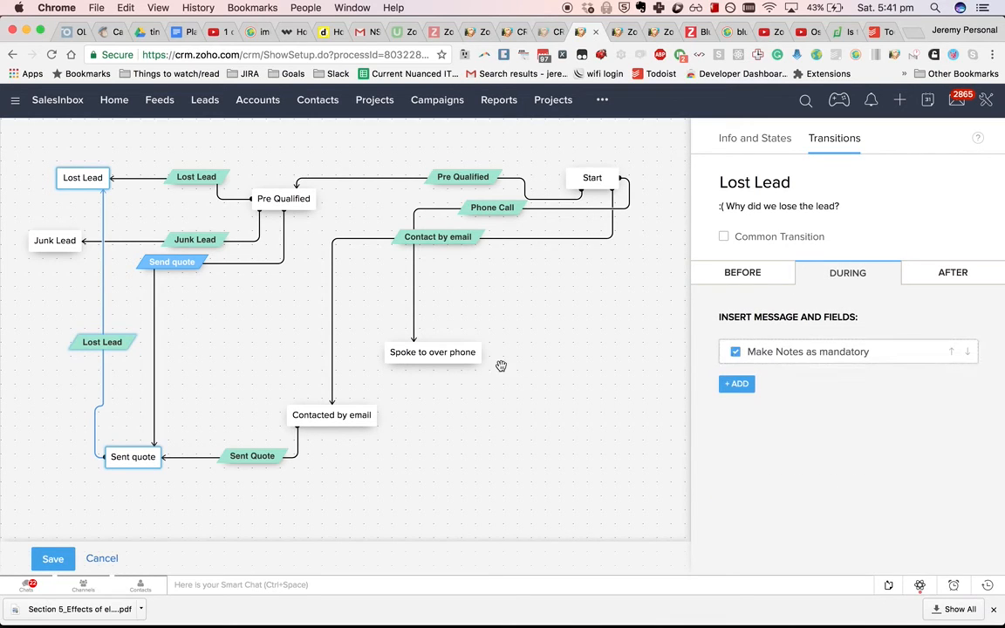
pyautogui.click(60, 557)
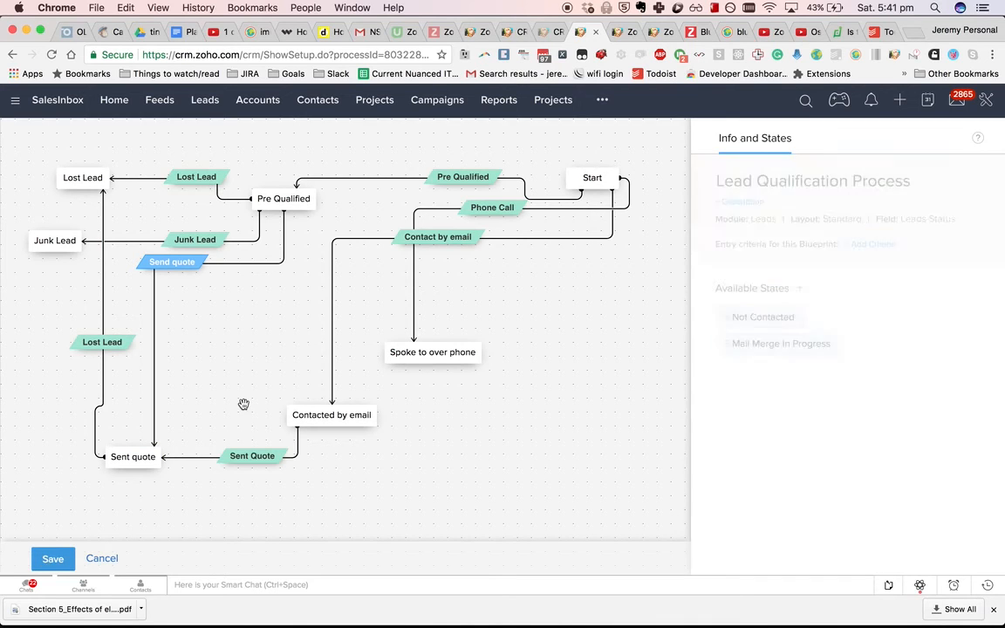
pyautogui.scroll(-3, 260, 280)
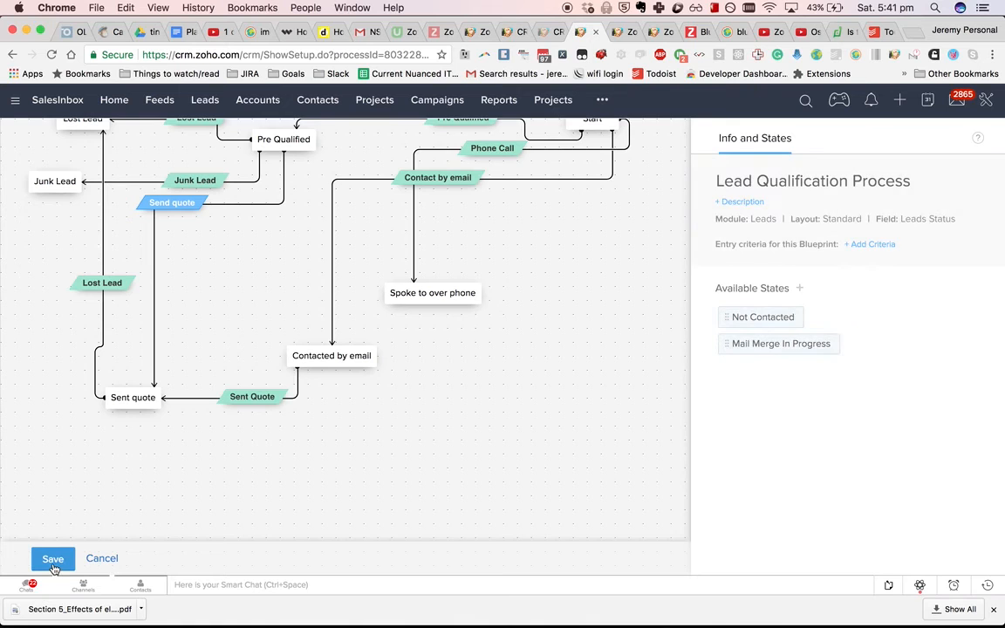
# - Return to the Lead Qualification Process blueprint after viewing the test lead, and reload it without keeping unsaved changes
pyautogui.click(617, 31)
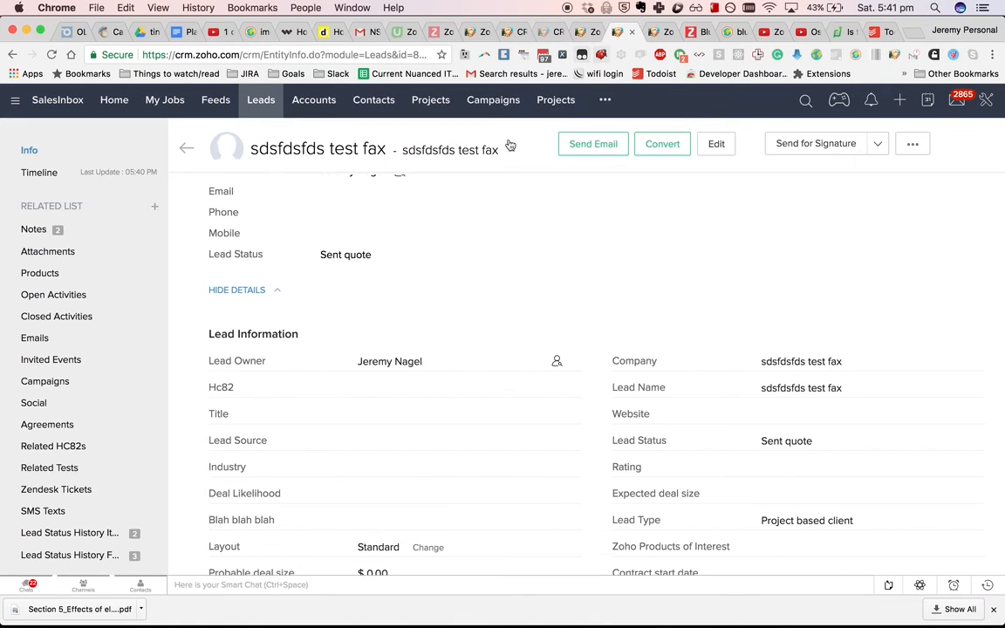
pyautogui.click(590, 33)
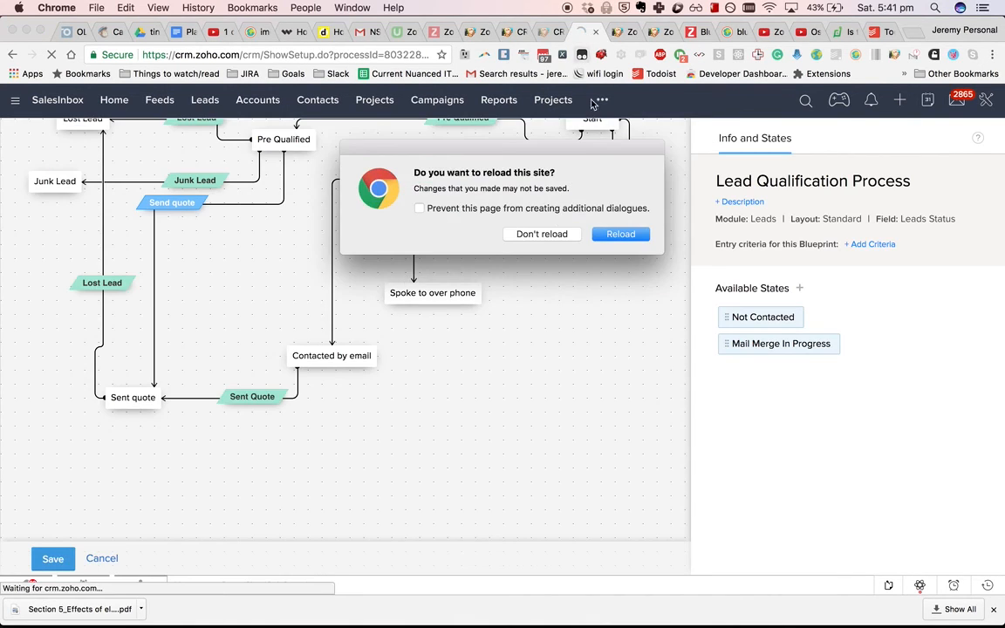
pyautogui.click(634, 234)
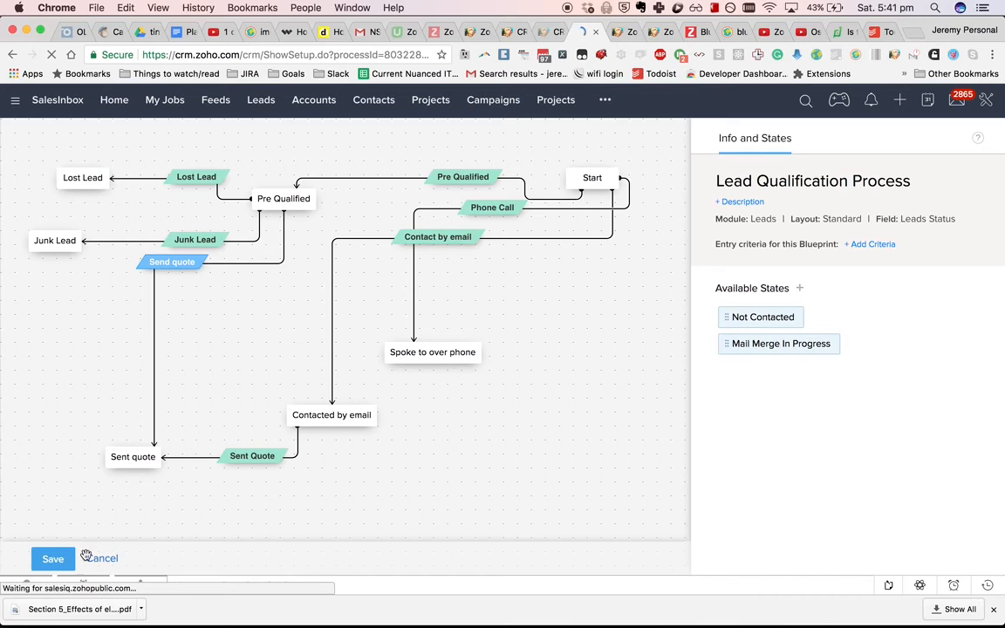
# - Connect the Sent quote state to the Lost Lead state with a transition named "Lost lead", described as ":( Why did we lose the lead?"
pyautogui.moveTo(129, 456)
pyautogui.moveTo(103, 461); pyautogui.dragTo(89, 182)
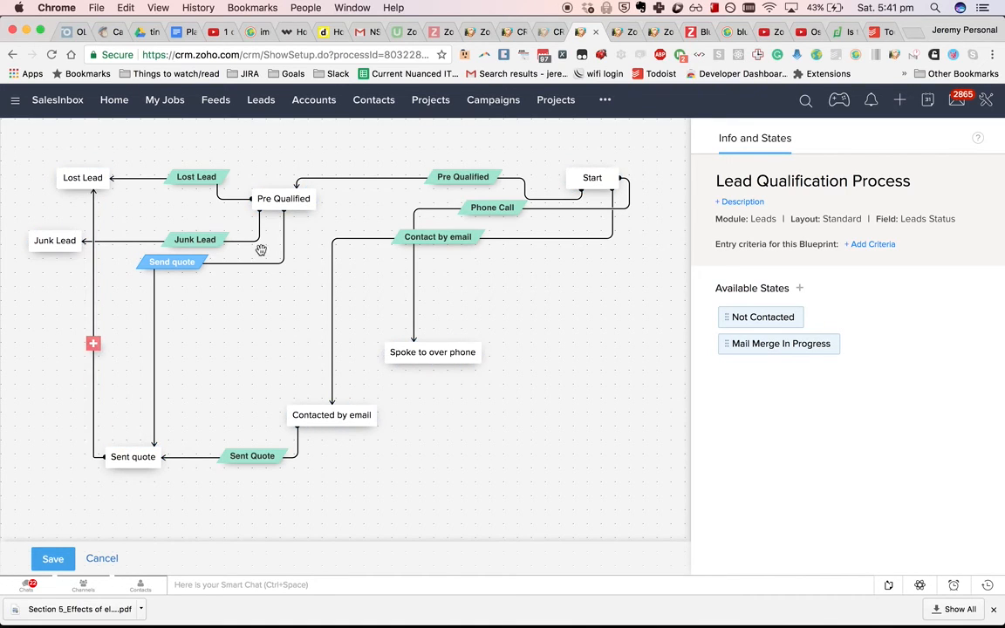
pyautogui.click(93, 343)
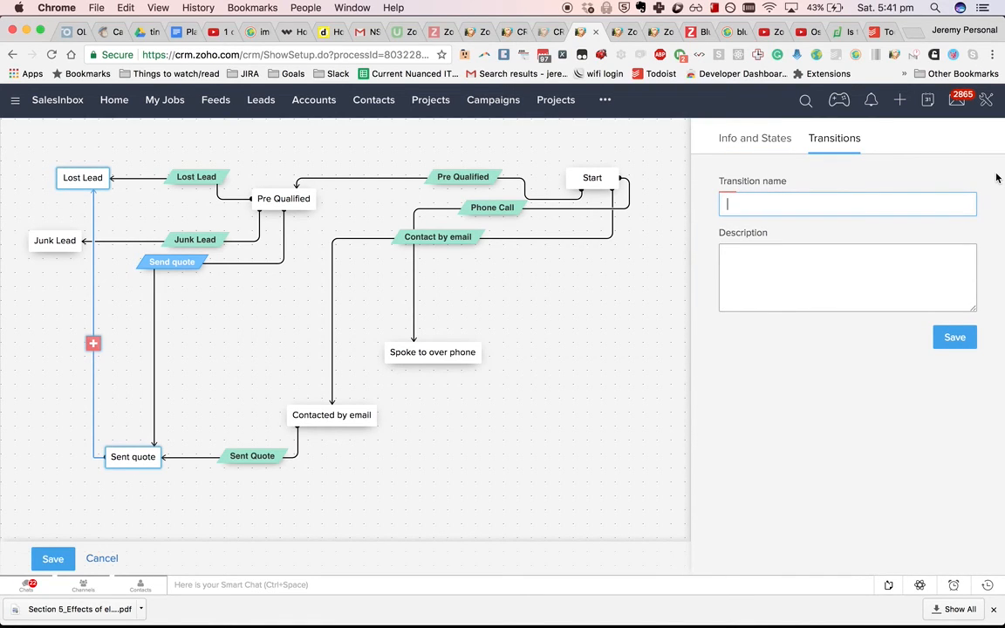
pyautogui.write('Lost lead')
pyautogui.click(922, 260)
pyautogui.write(':( Why')
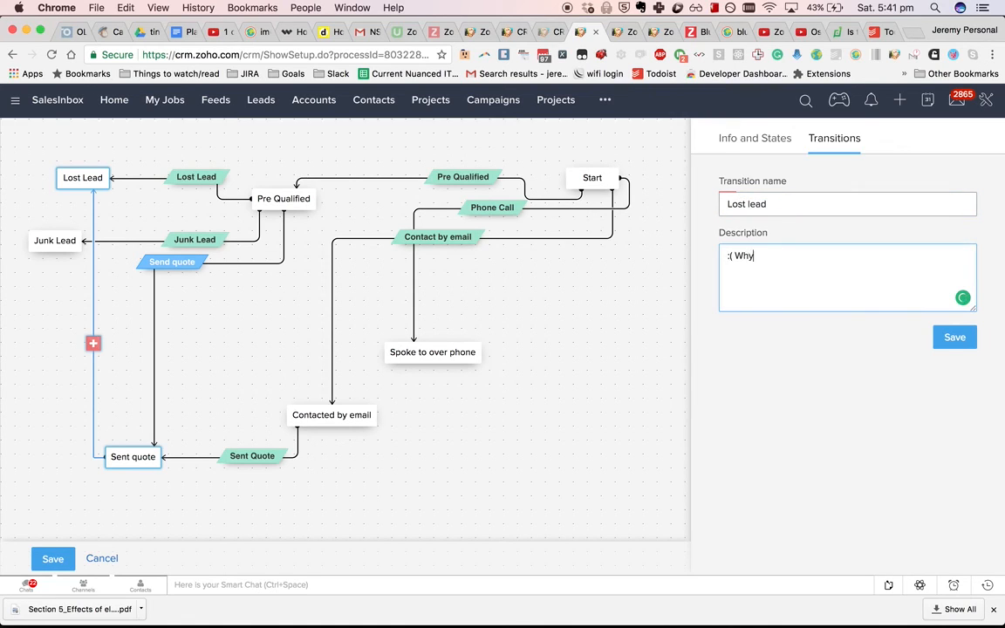
pyautogui.write(' did we lose the lead?')
pyautogui.click(954, 340)
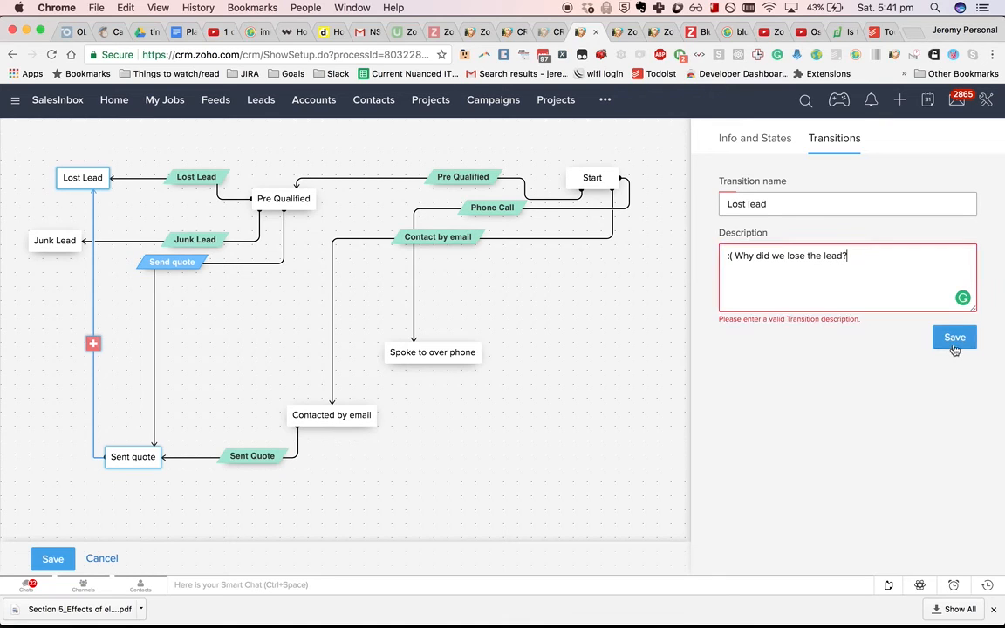
# - Shorten the transition's description to "Why did we lose the lead?" and save the transition
pyautogui.click(805, 210)
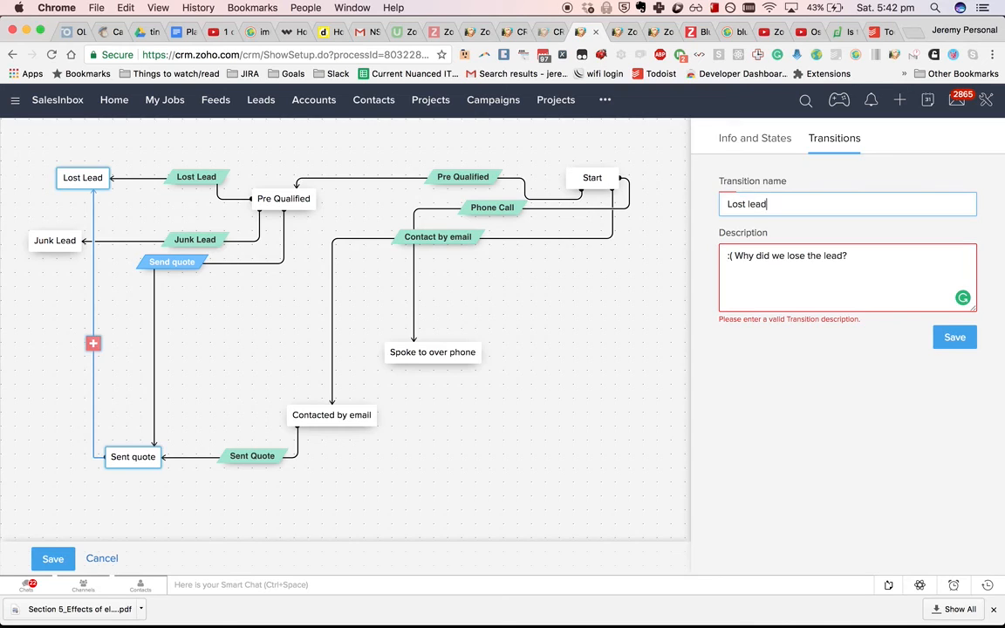
pyautogui.click(736, 256)
pyautogui.press('BackSpace')
pyautogui.press('BackSpace')
pyautogui.press('BackSpace')
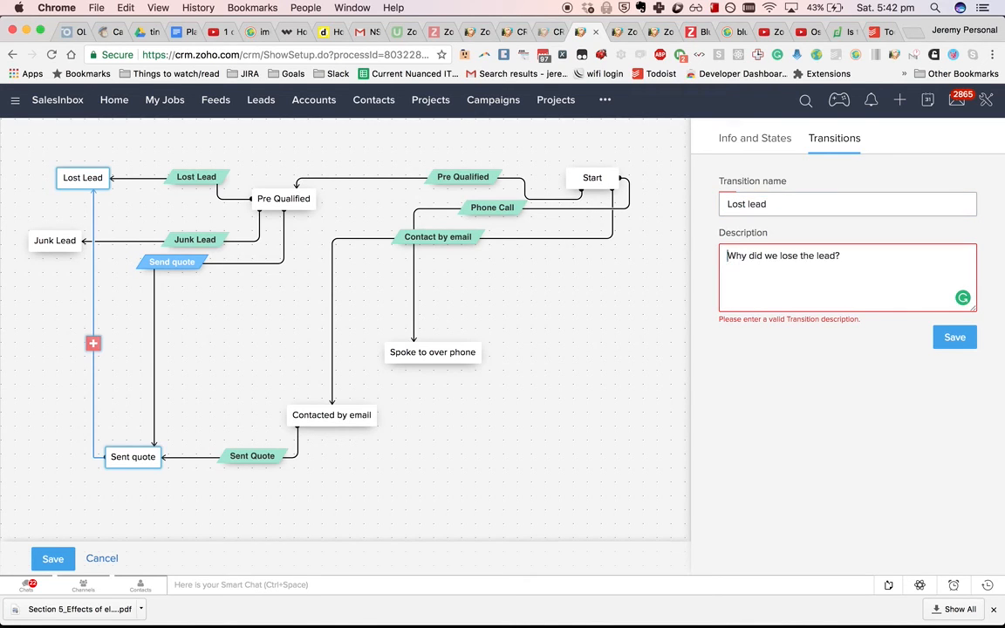
pyautogui.click(956, 338)
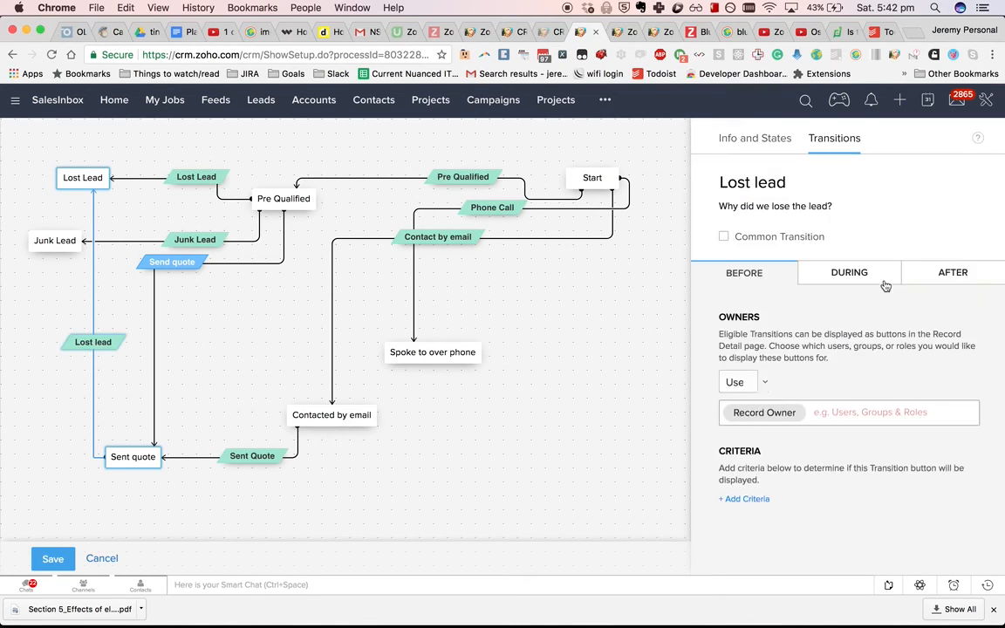
# - Make notes mandatory during the Lost lead transition and save the blueprint
pyautogui.click(881, 279)
pyautogui.click(733, 352)
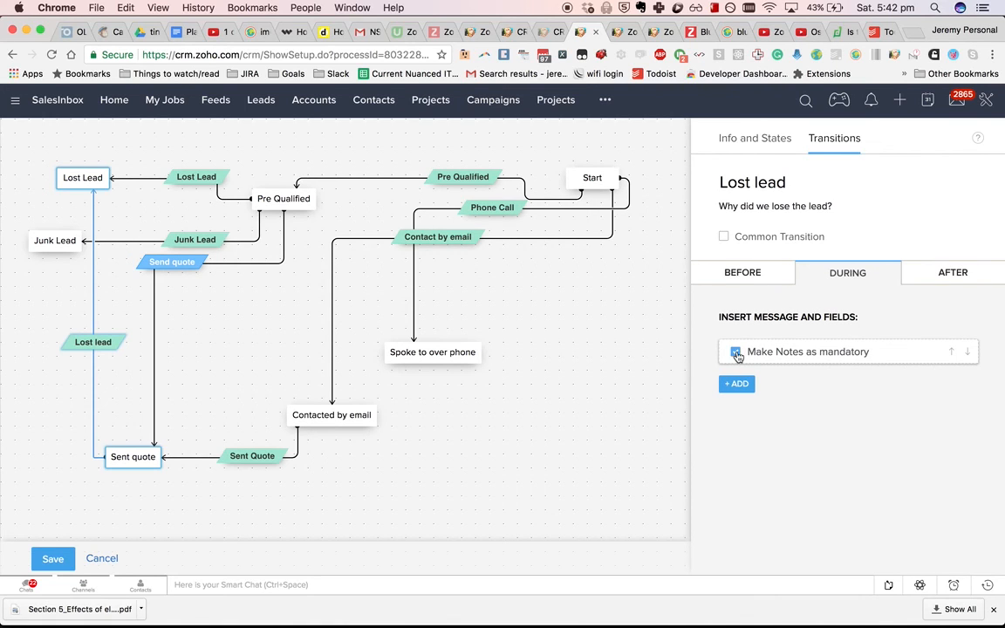
pyautogui.click(54, 563)
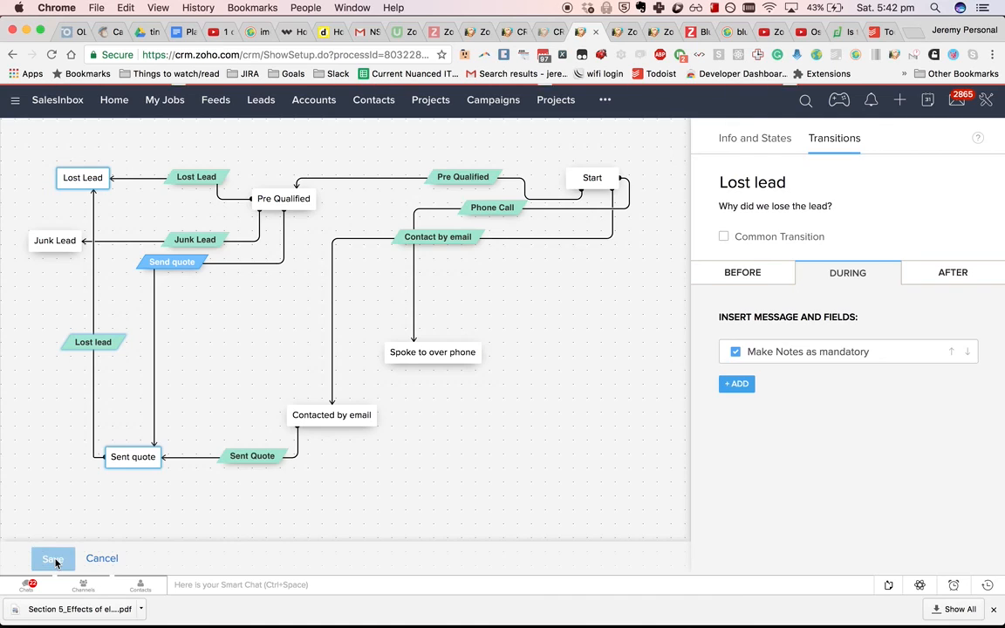
# - Create a test lead with the company "sdfdsfdsf" and the last name "sdfdsf"
pyautogui.click(615, 32)
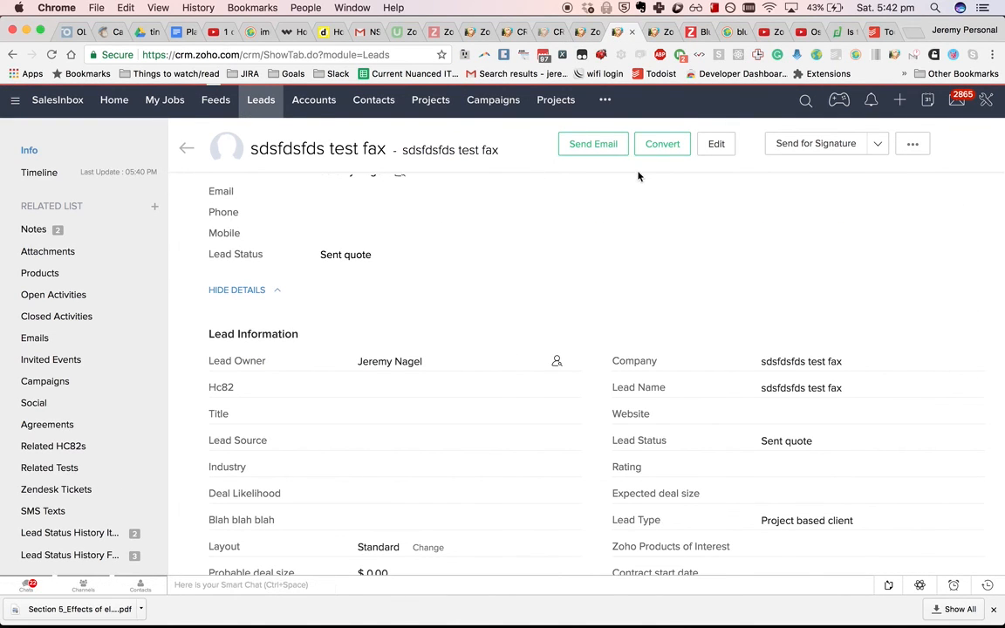
pyautogui.click(845, 144)
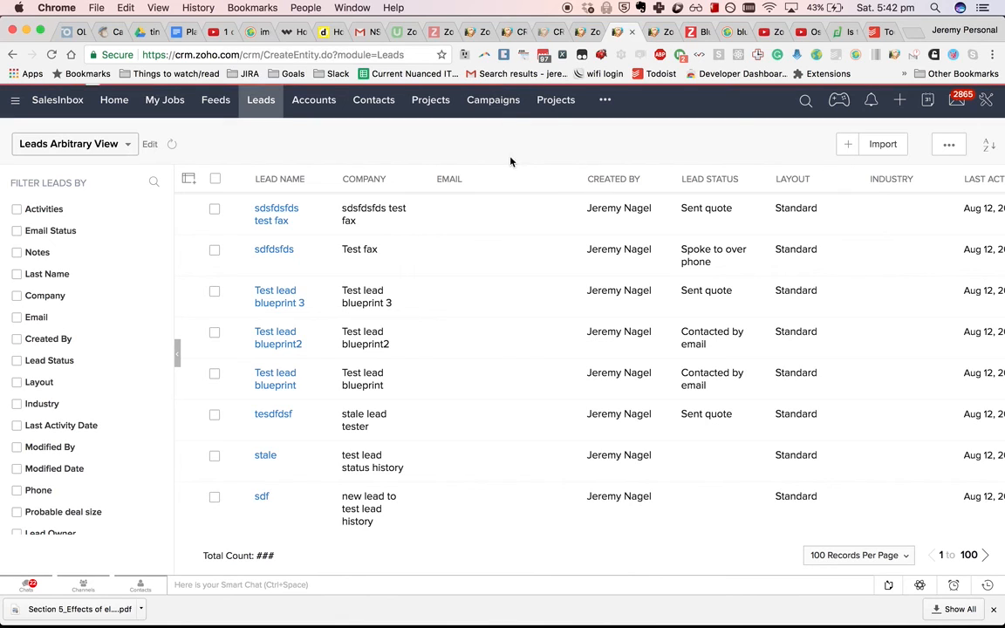
pyautogui.write('sdfdsfdsf')
pyautogui.click(756, 265)
pyautogui.write('sdfdsf')
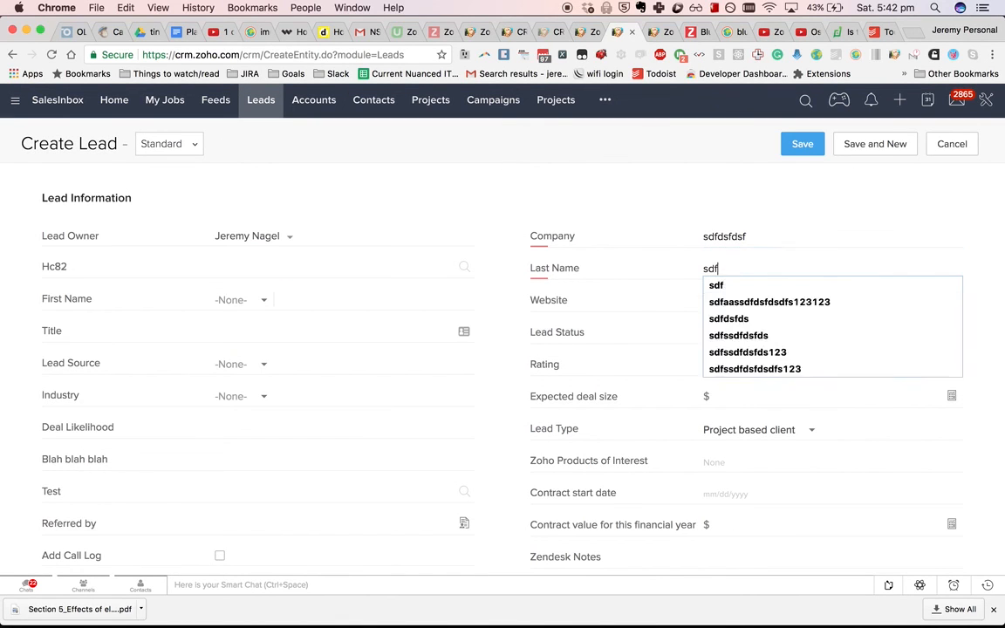
pyautogui.click(814, 152)
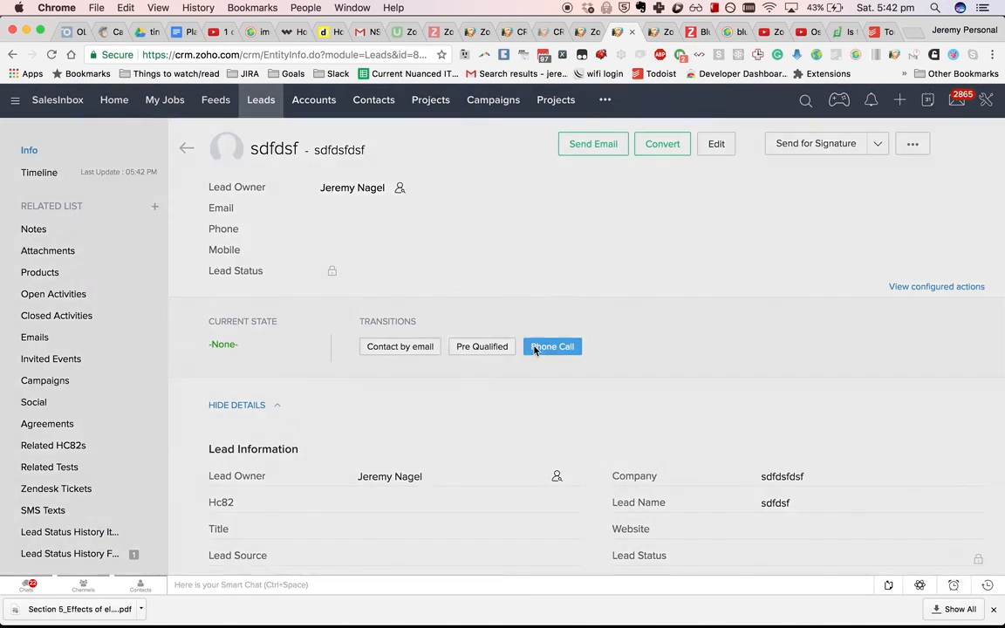
# - Run the Phone Call transition on the new lead with the note "ssdfsdf" and a fax number
pyautogui.click(535, 347)
pyautogui.write('ssdfsdf')
pyautogui.click(516, 222)
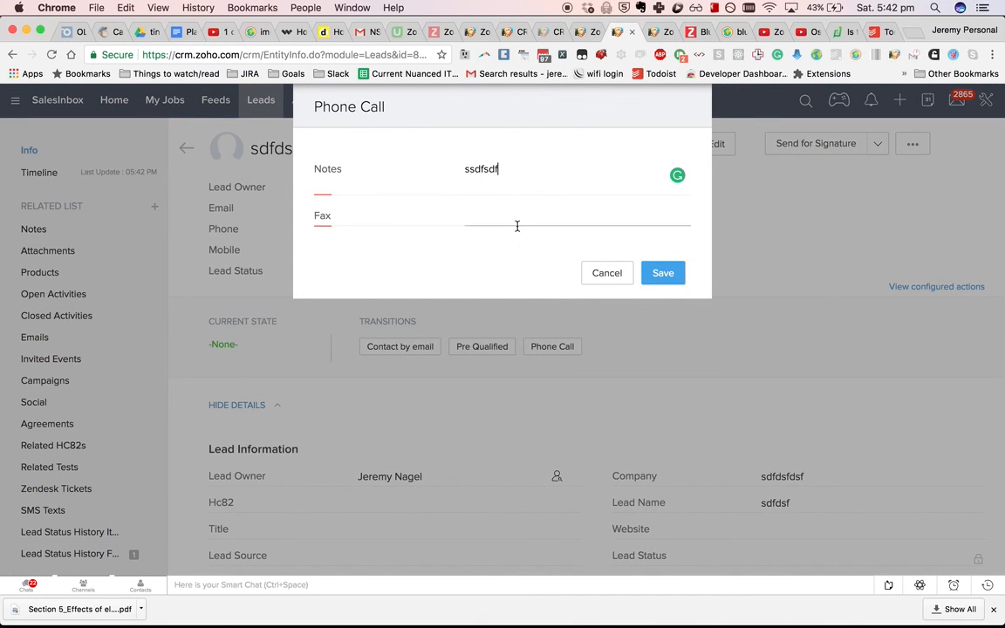
pyautogui.write('342')
pyautogui.click(672, 274)
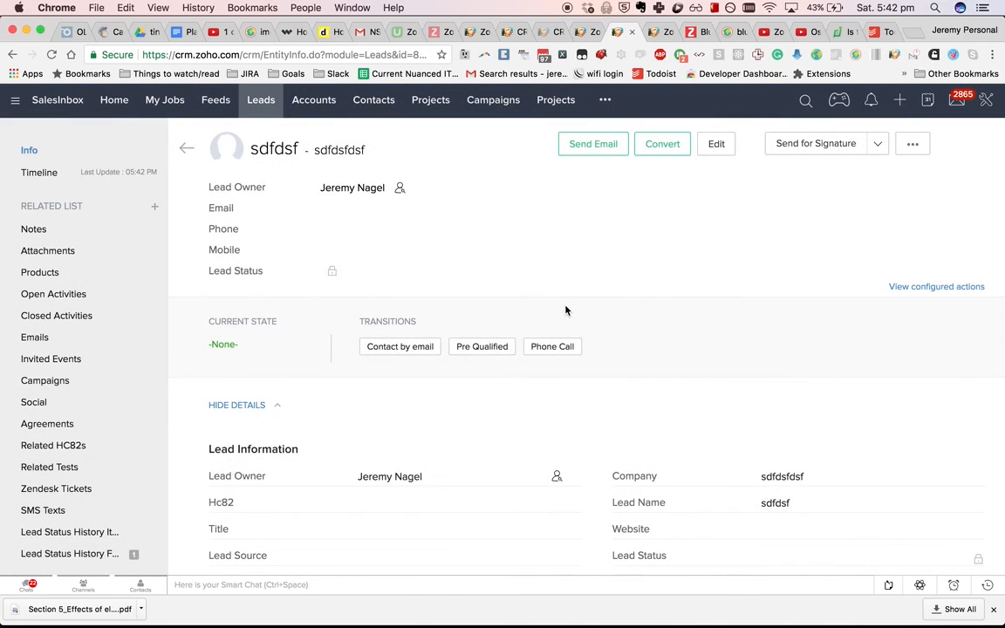
# - Run the Send quote transition on the lead with the note "sdfdsfds"
pyautogui.click(387, 349)
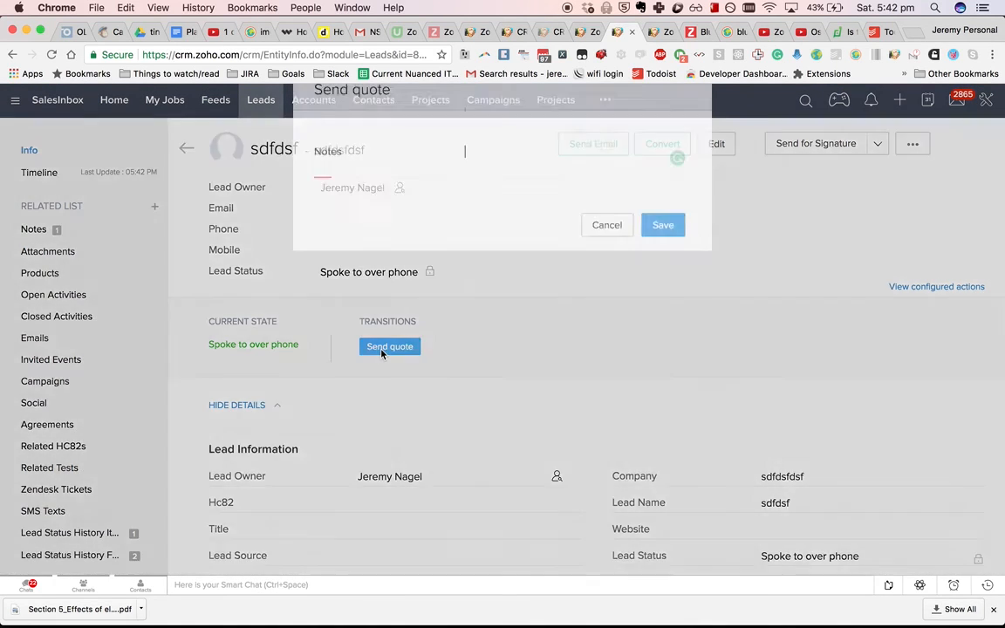
pyautogui.write('sdfdsfds')
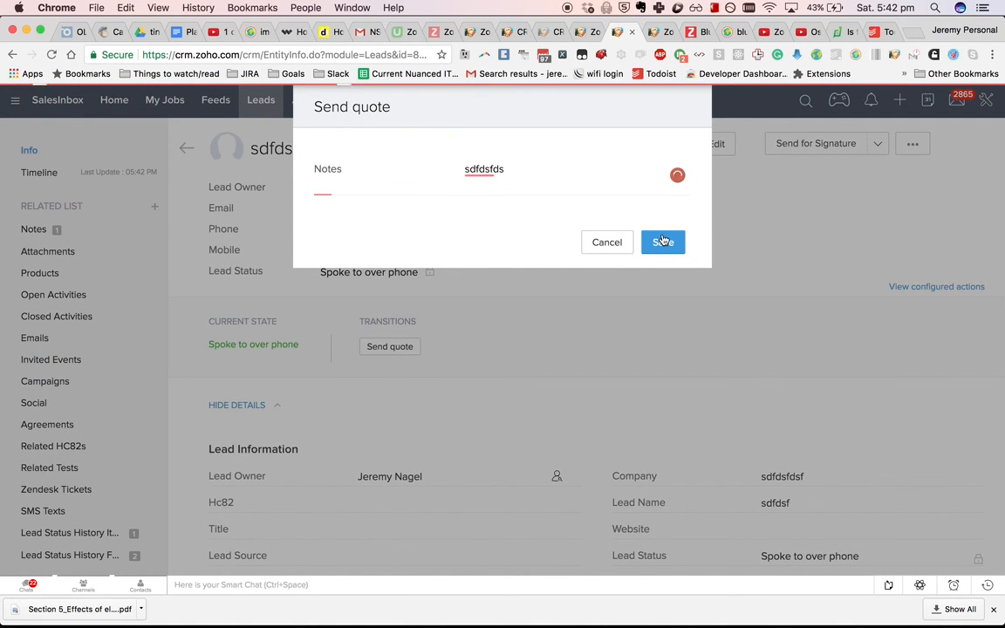
pyautogui.click(663, 242)
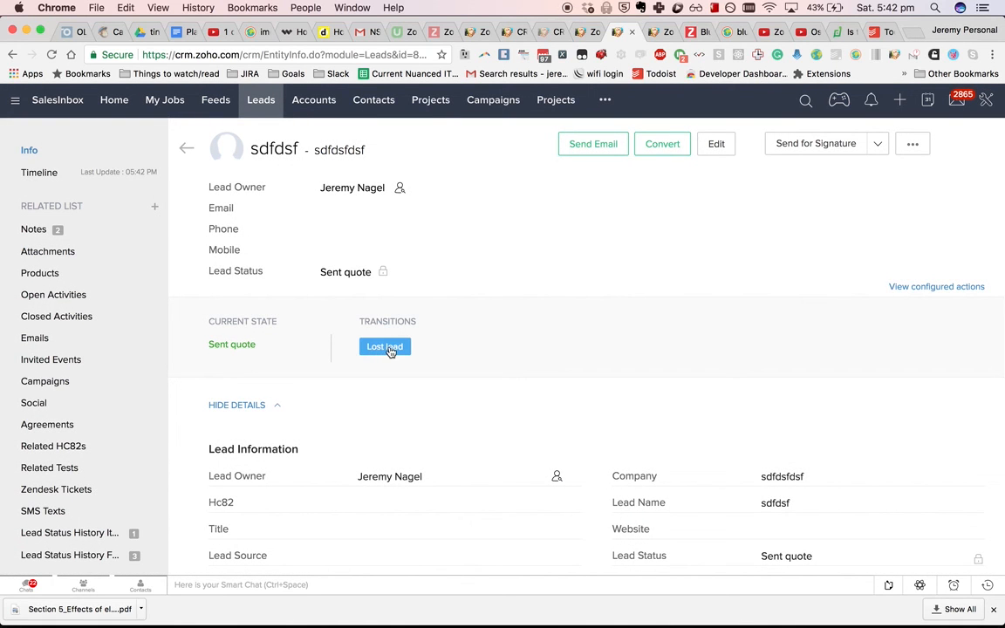
# - Run the Lost lead transition on the lead with the note "xvcxcvdsf"
pyautogui.click(384, 347)
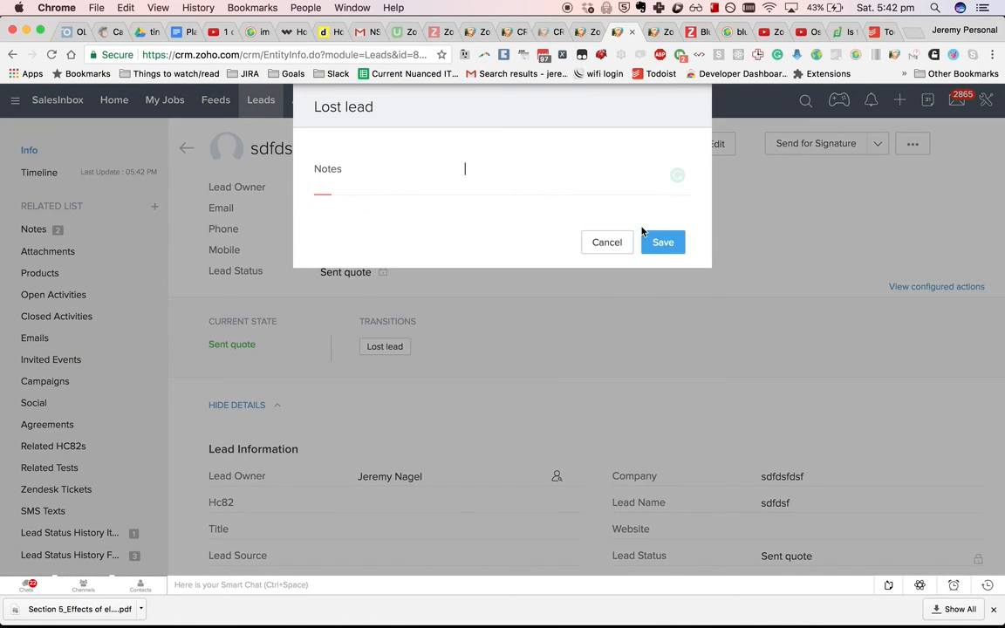
pyautogui.click(608, 188)
pyautogui.write('xvcxcsdf')
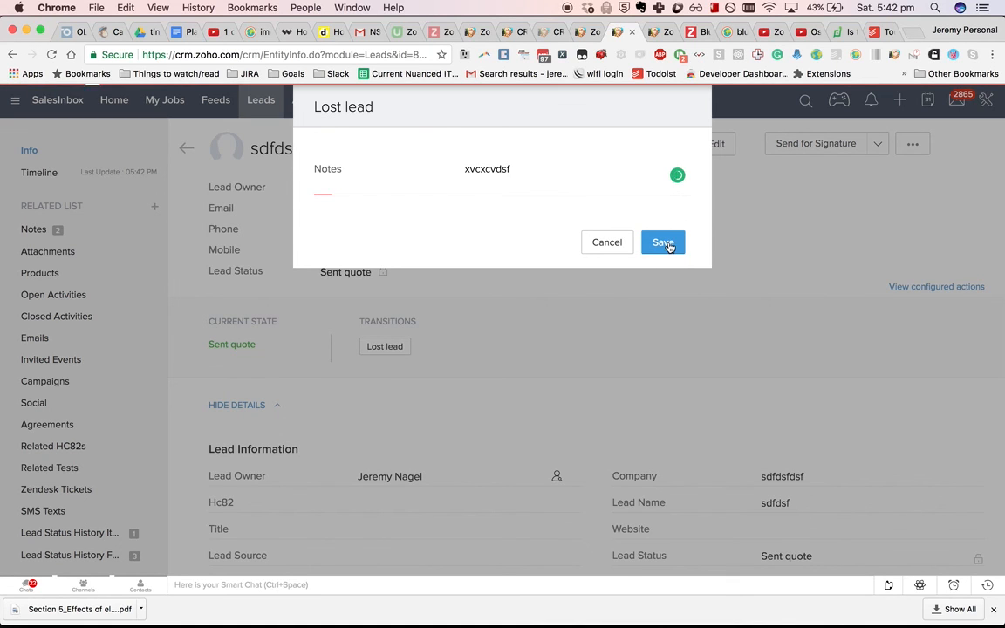
pyautogui.click(662, 242)
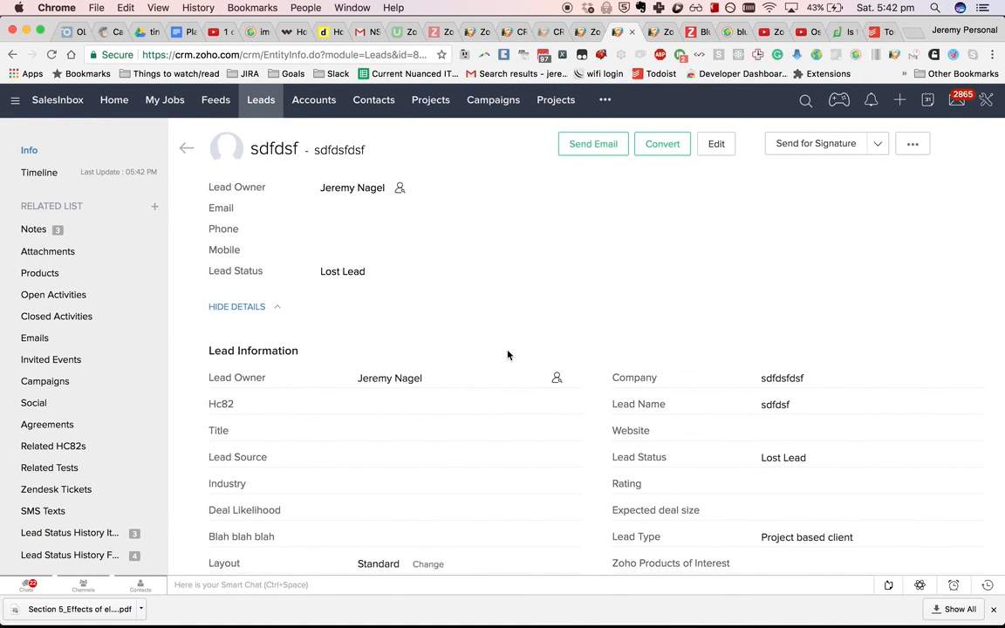